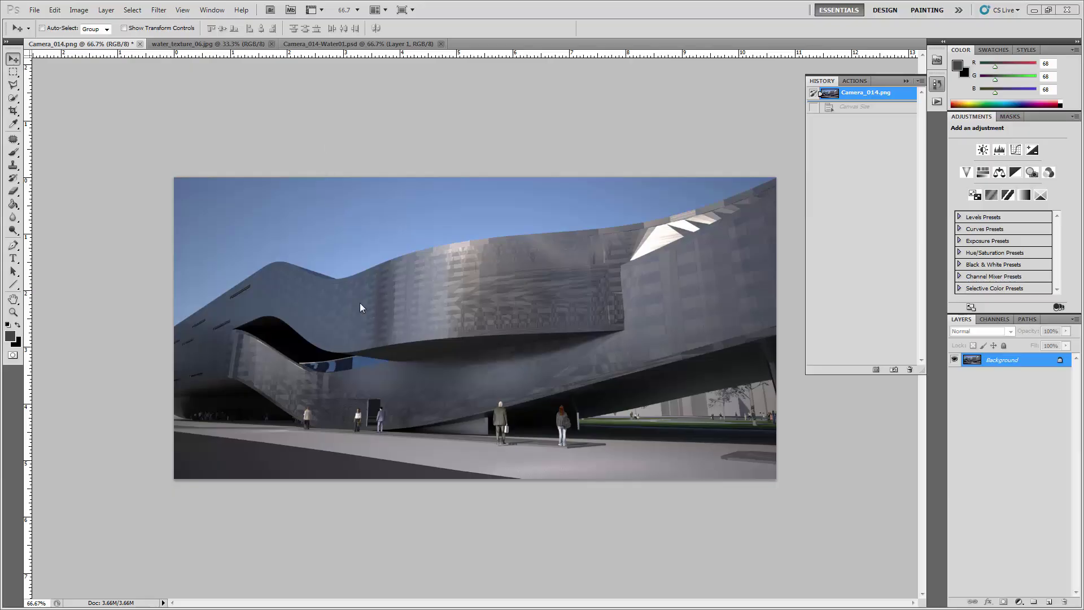
# Compare the Camera_014 render with the water texture image and the finished water version.
pyautogui.click(315, 128)
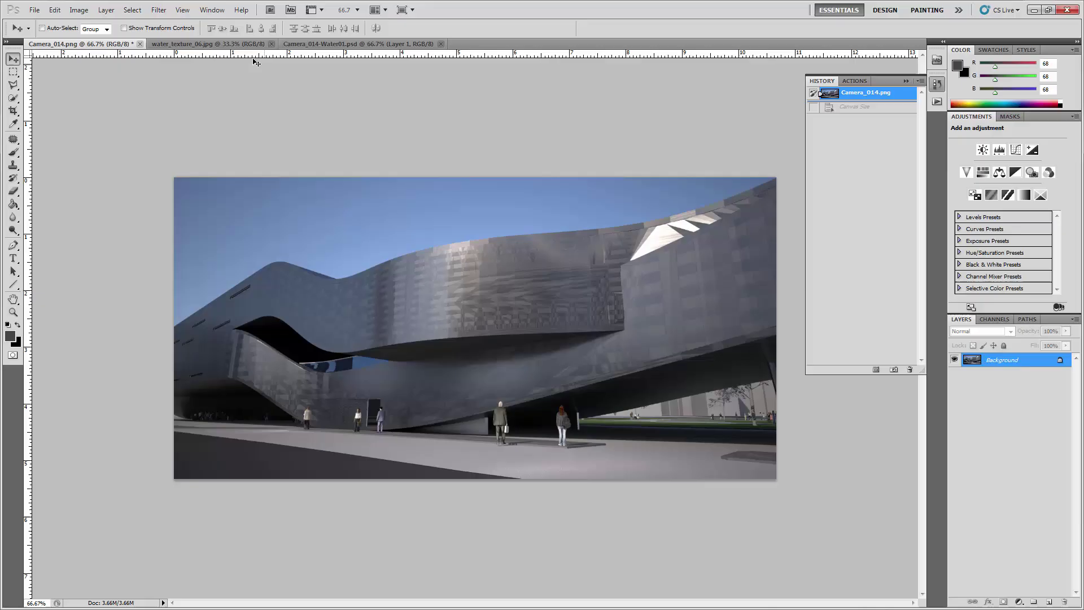
pyautogui.click(189, 44)
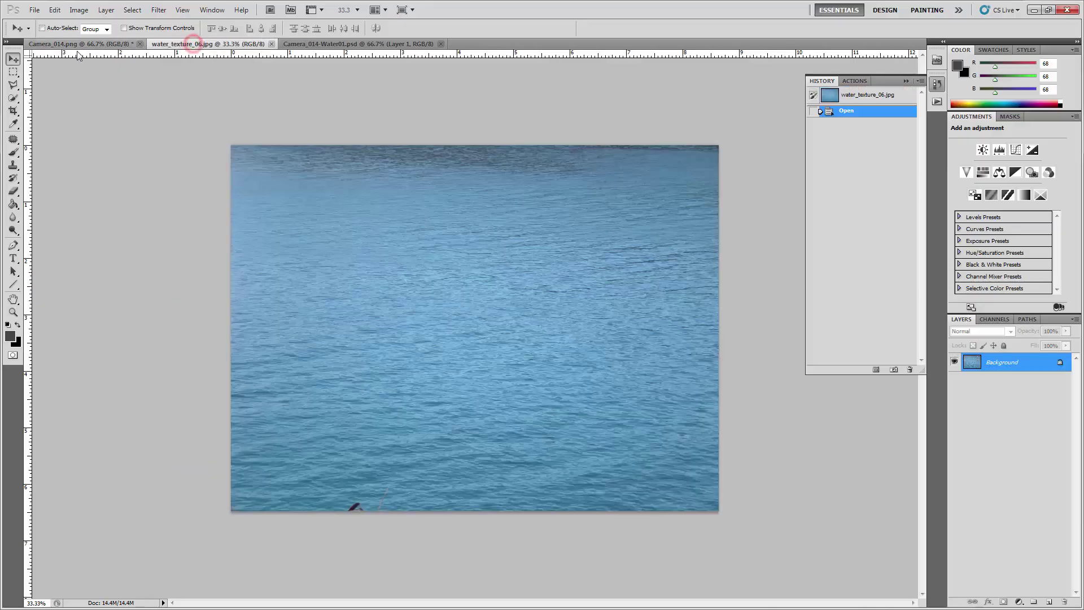
pyautogui.click(81, 44)
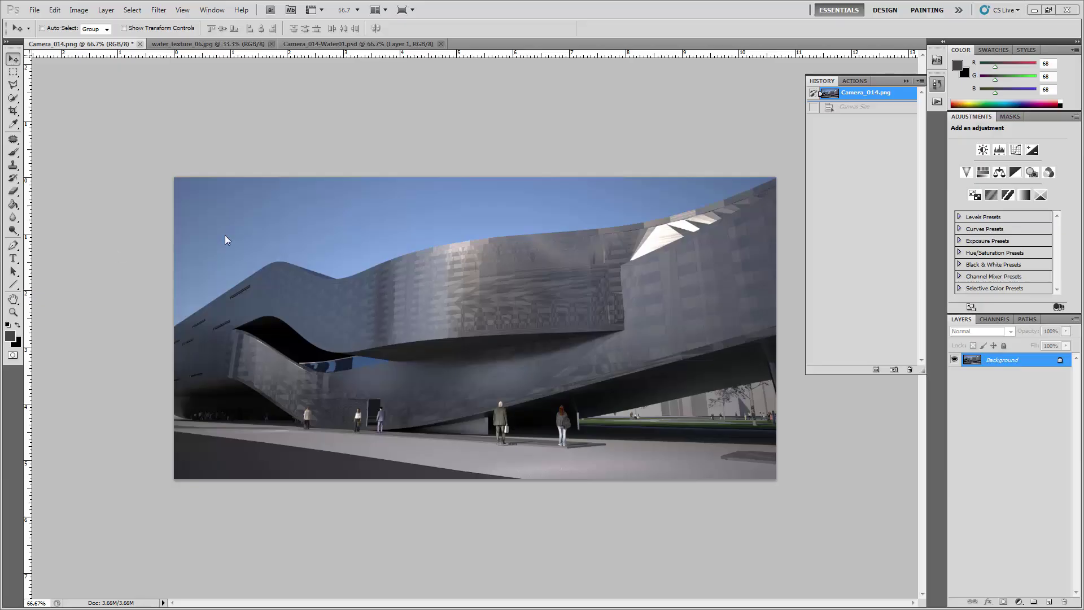
pyautogui.click(172, 154)
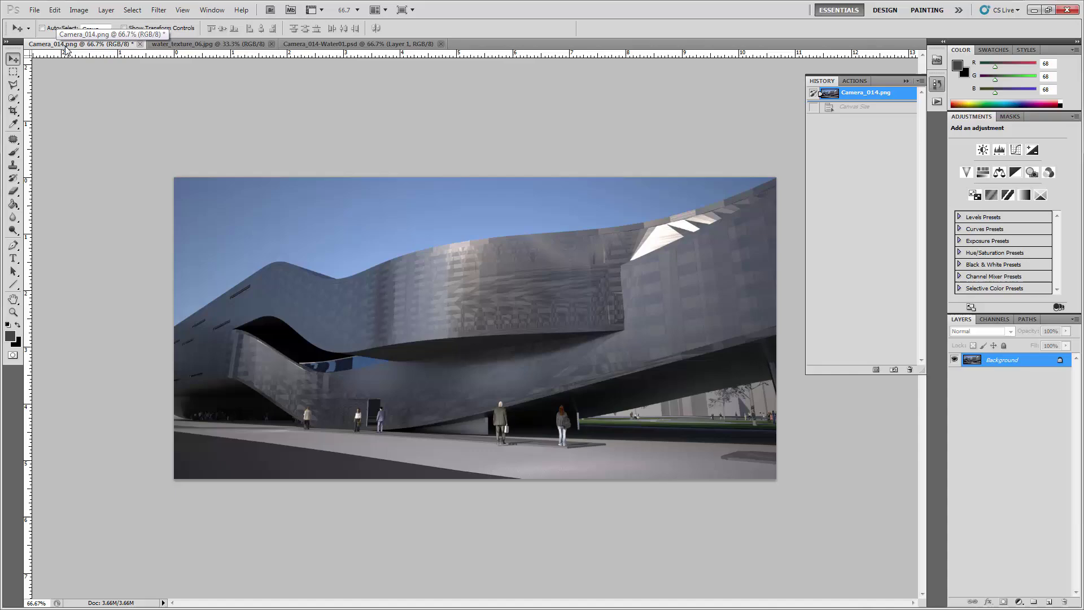
pyautogui.click(218, 44)
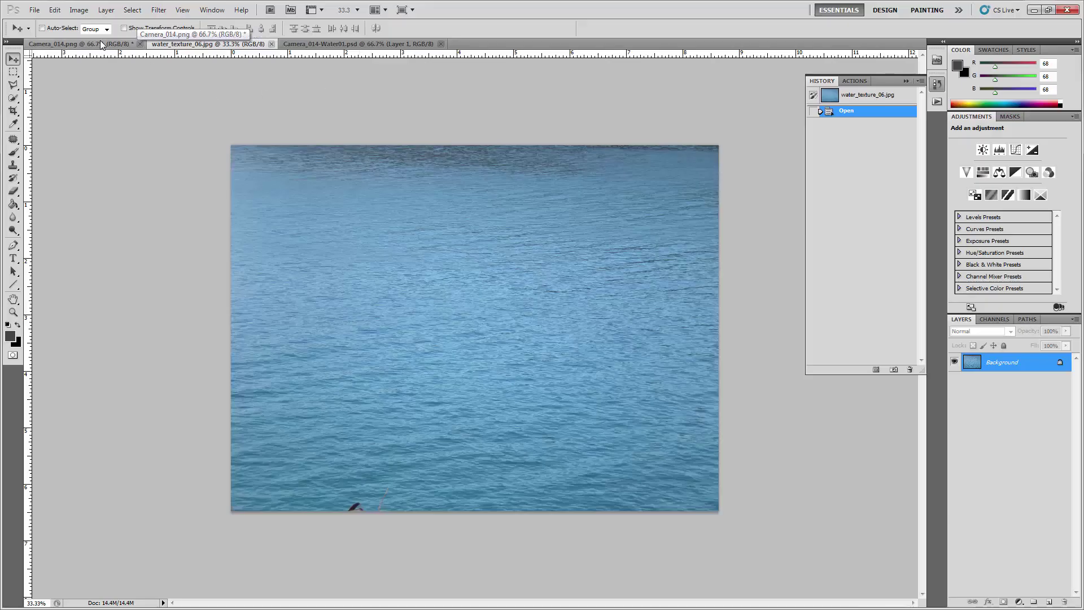
pyautogui.click(355, 44)
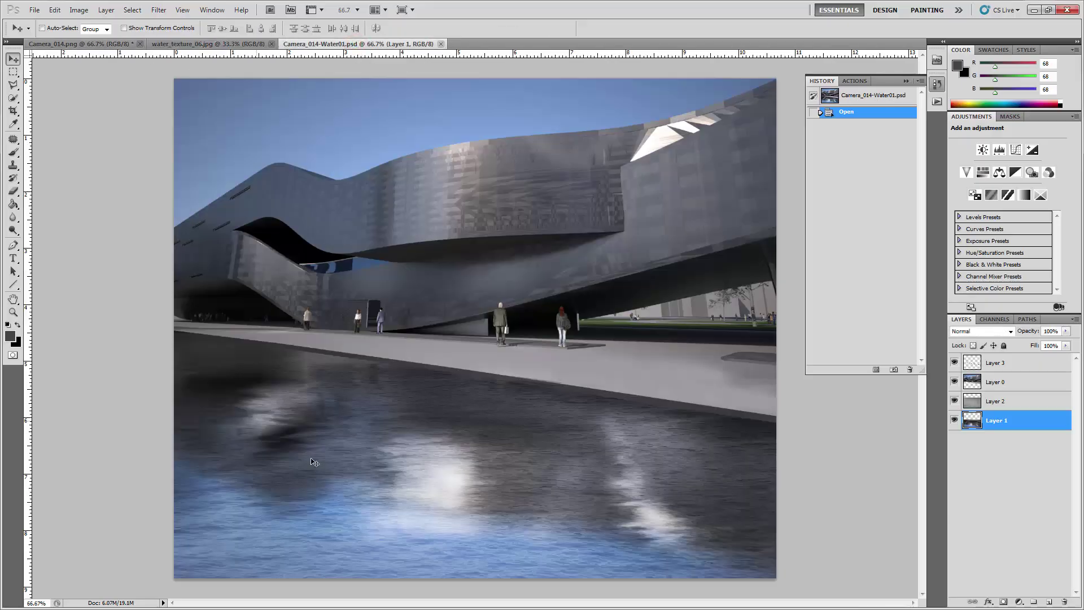
pyautogui.click(88, 44)
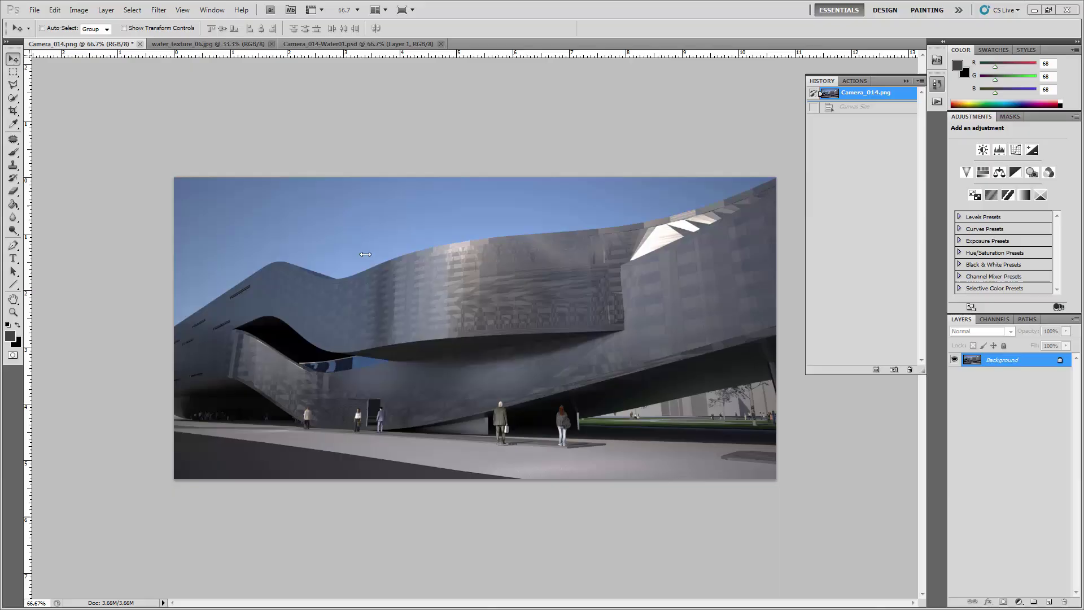
# Convert the Background into an editable Layer 0.
pyautogui.click(1013, 362)
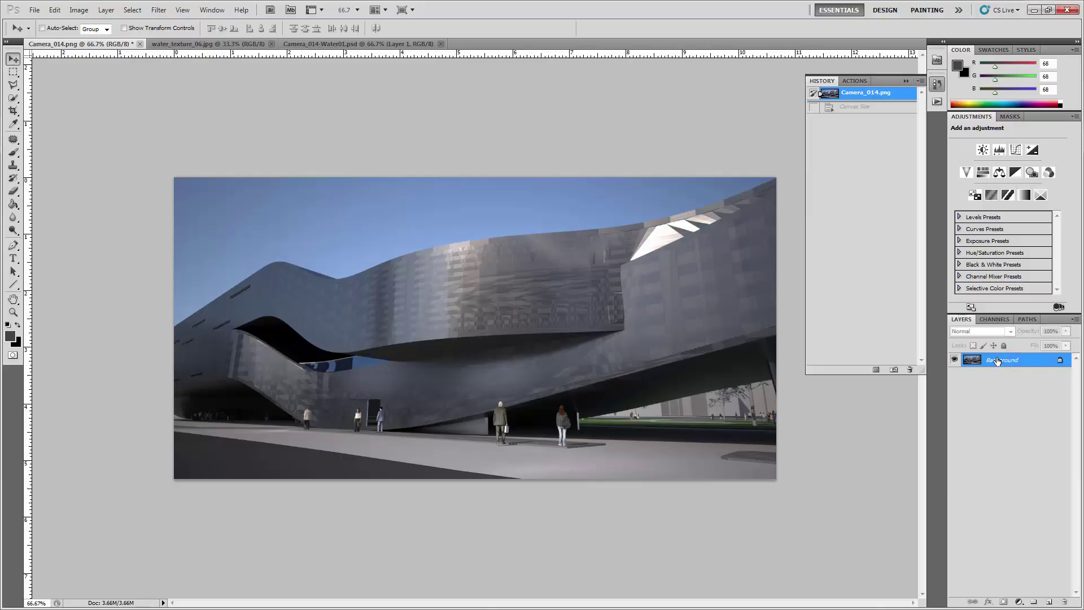
pyautogui.doubleClick(997, 360)
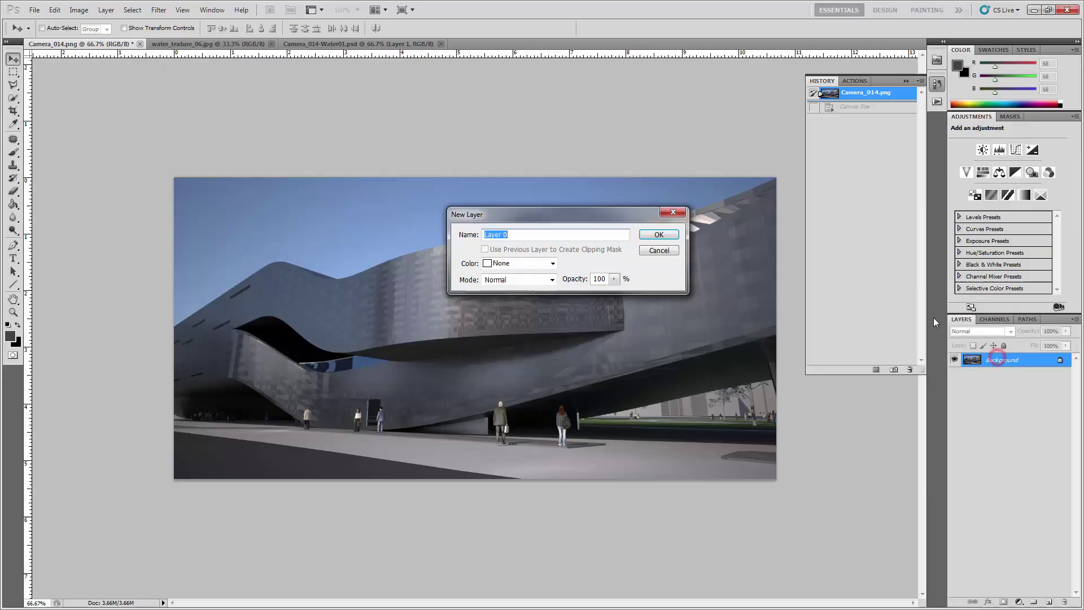
pyautogui.click(655, 236)
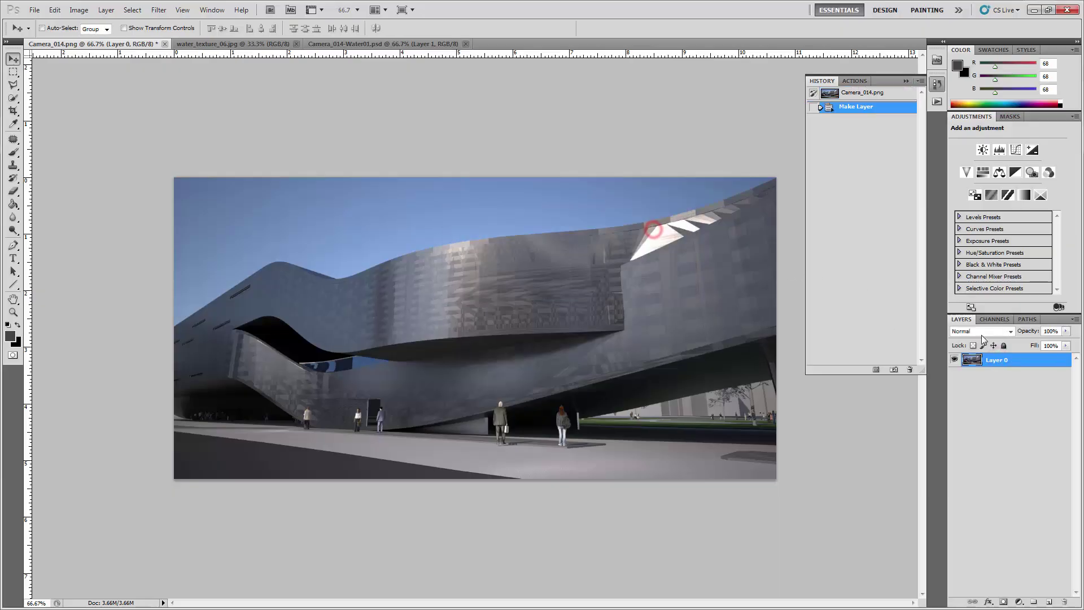
# Extend the canvas to 10 inches tall with a top-middle anchor so it grows downward.
pyautogui.click(79, 10)
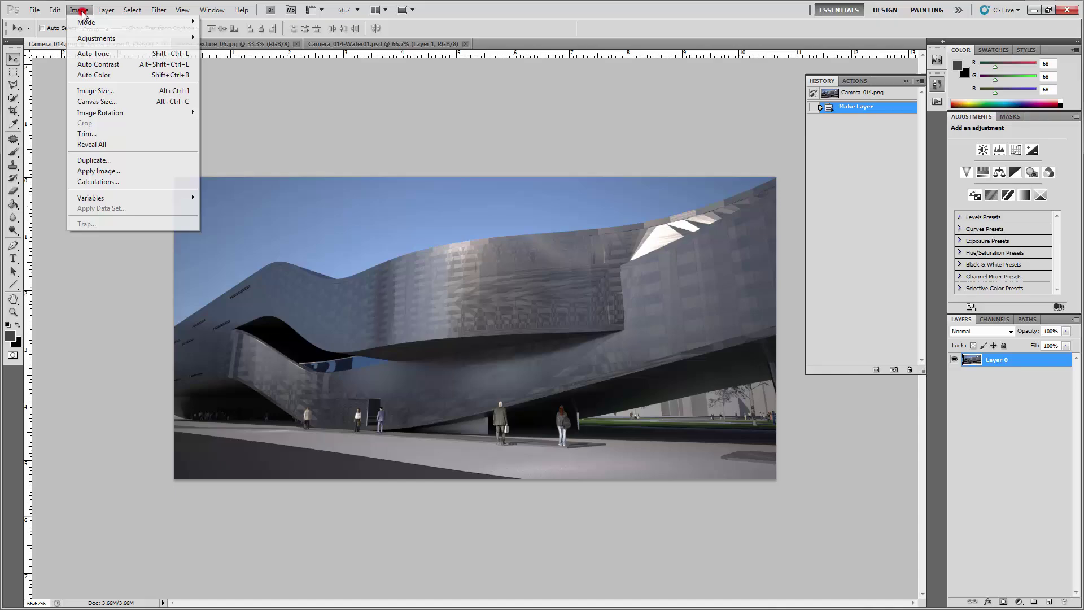
pyautogui.moveTo(100, 10)
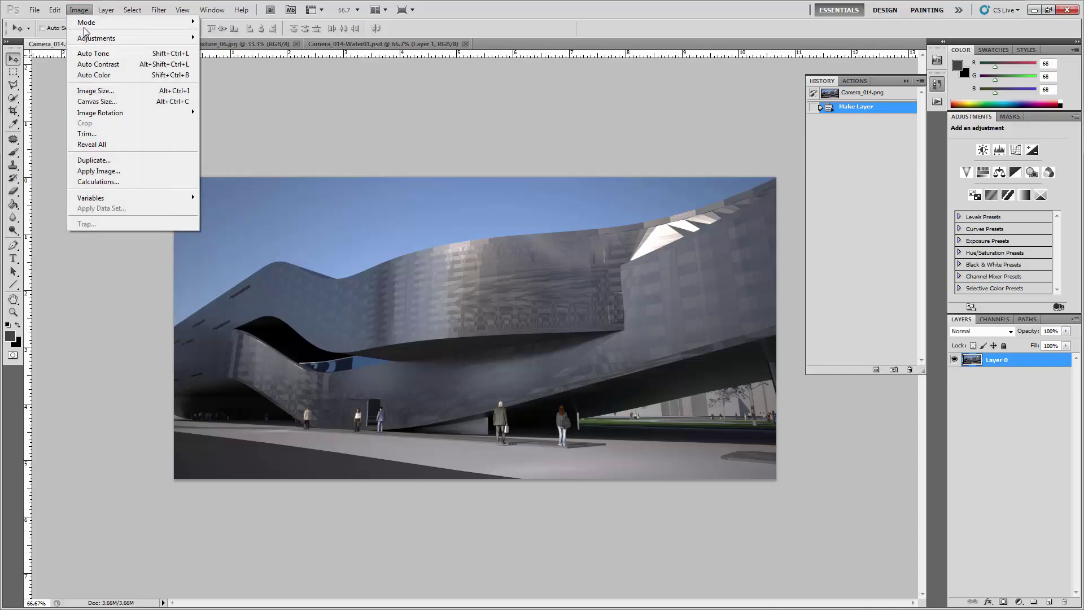
pyautogui.click(130, 103)
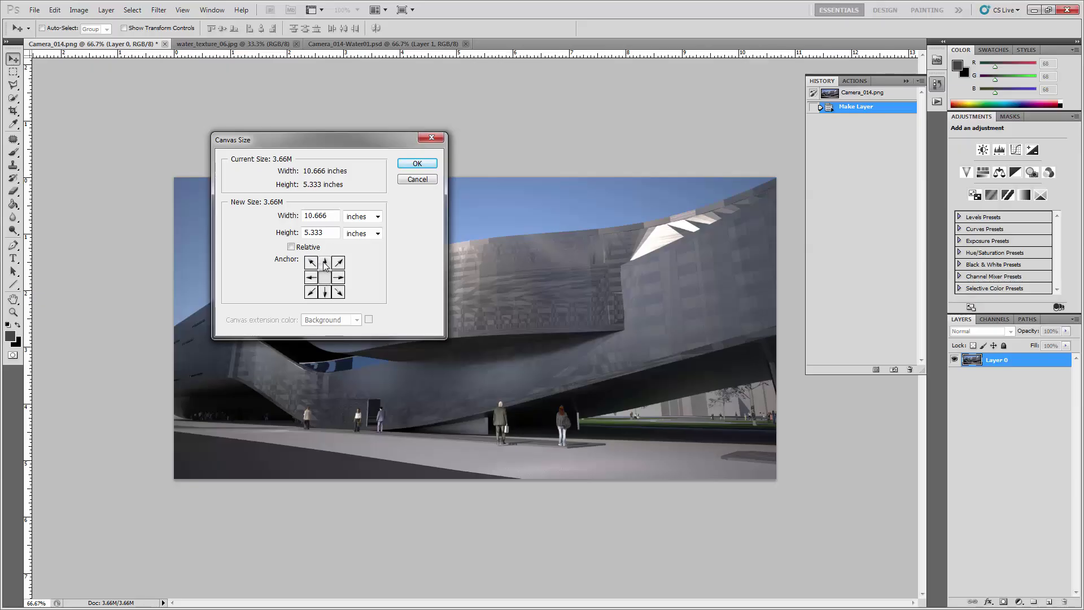
pyautogui.click(325, 262)
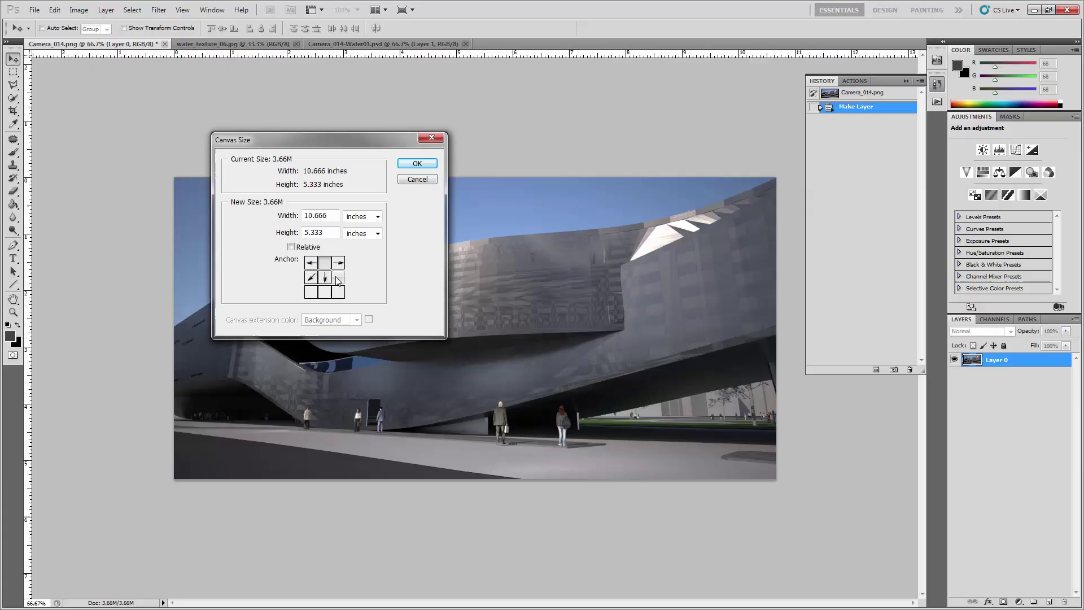
pyautogui.doubleClick(329, 232)
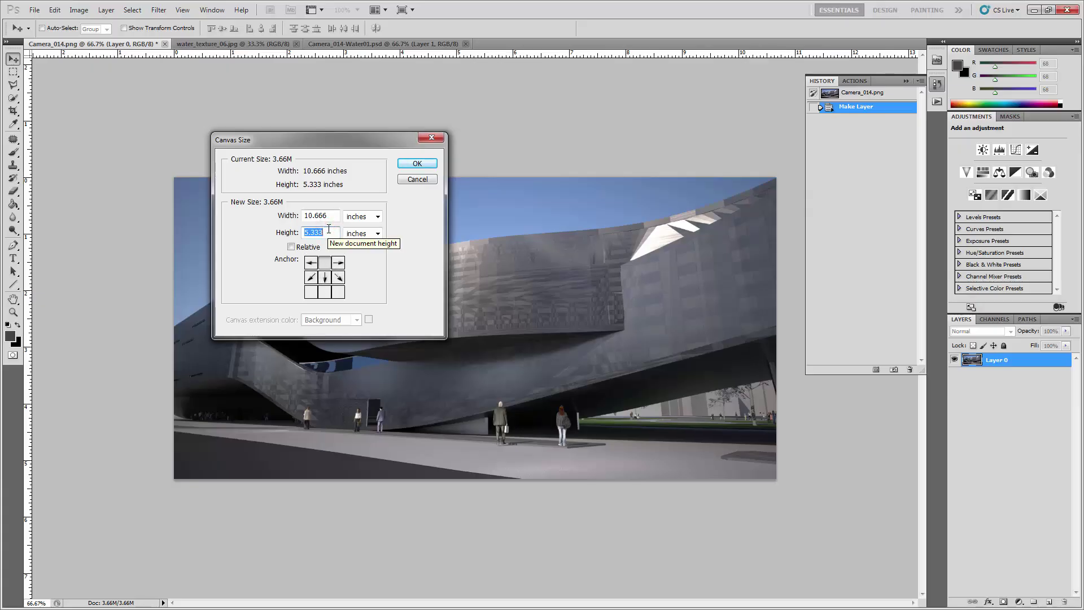
pyautogui.write('10')
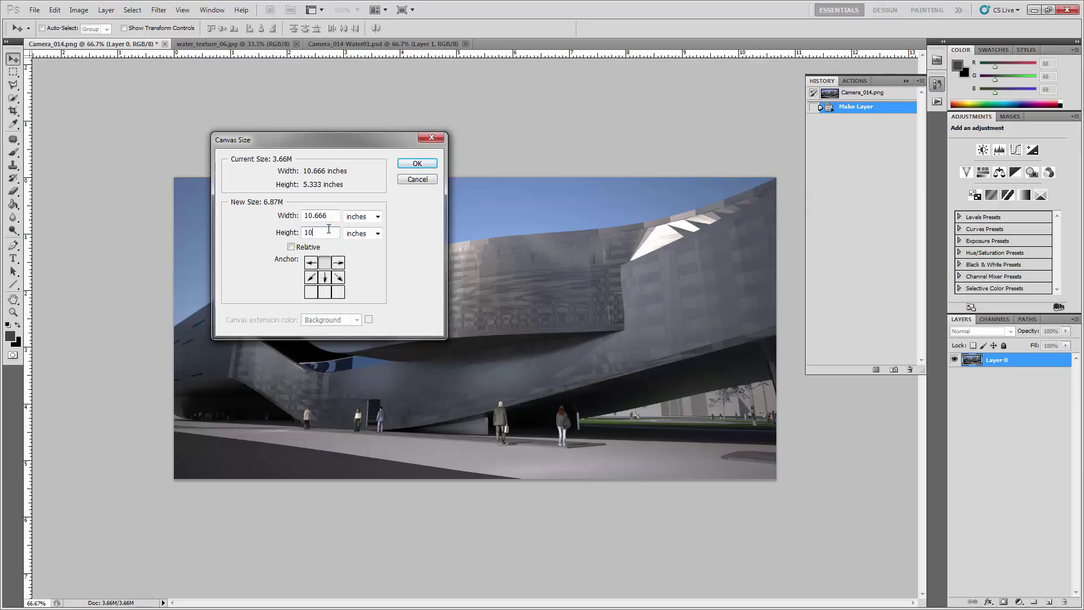
pyautogui.click(411, 163)
pyautogui.scroll(-3, 426, 425)
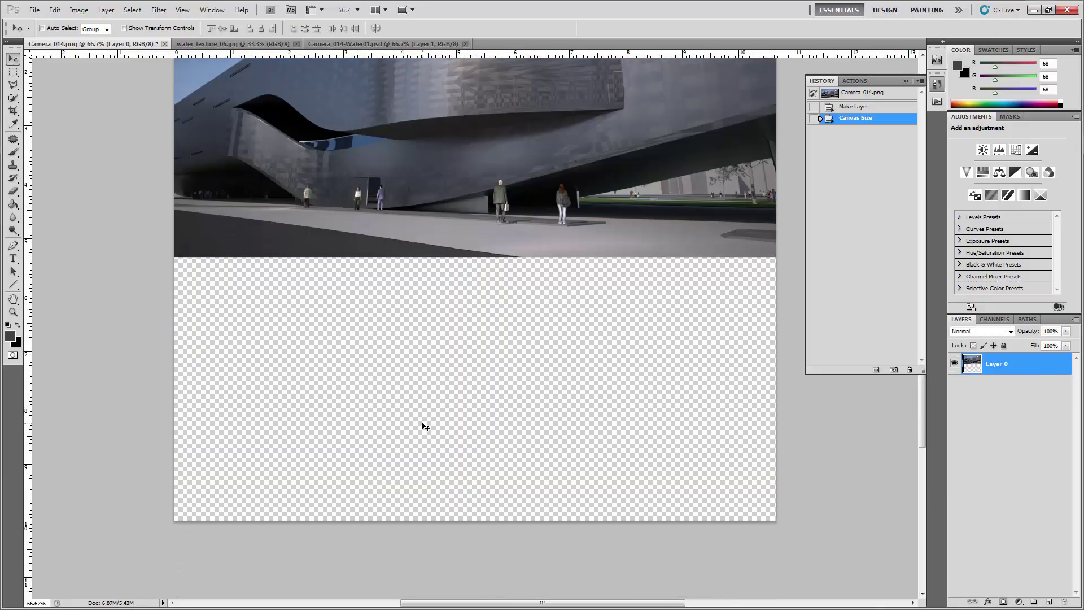
pyautogui.scroll(3, 423, 425)
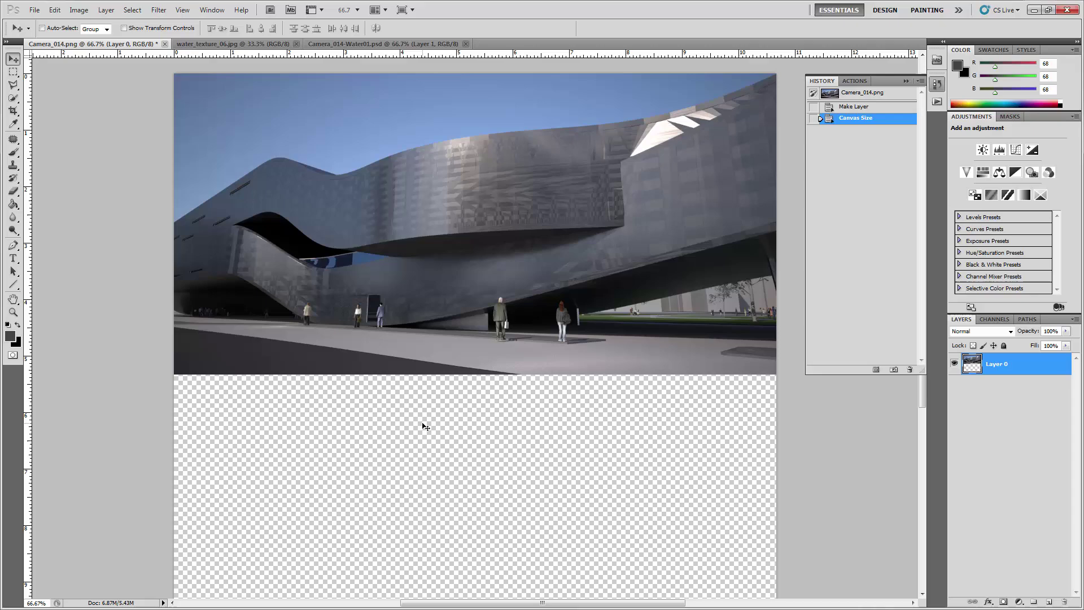
# Fit the canvas in view and duplicate Layer 0 as a new layer named 'Reflect'.
pyautogui.hotkey('ctrl', '-')
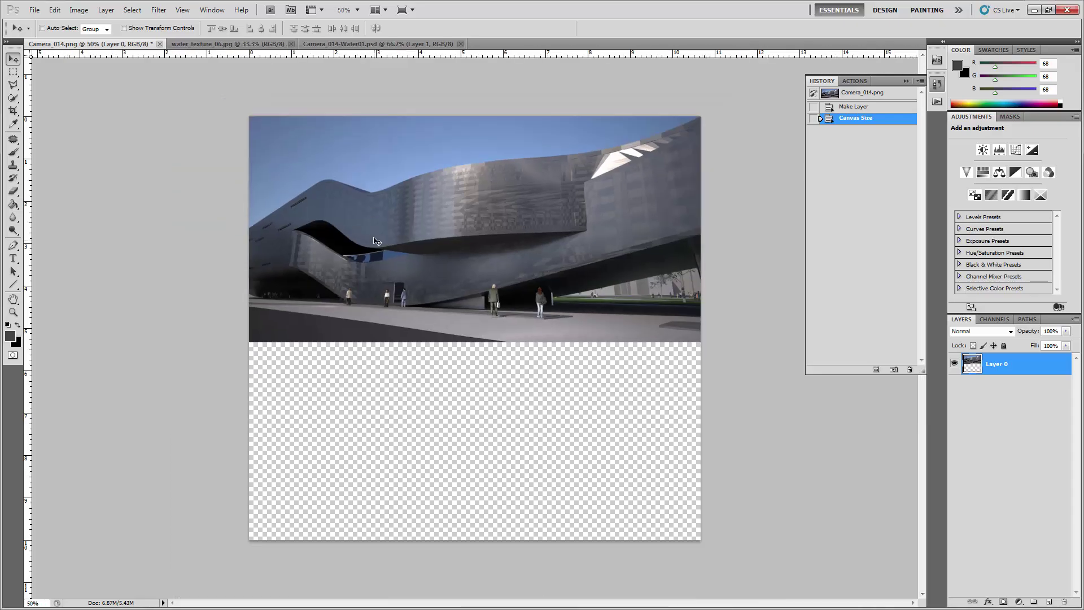
pyautogui.rightClick(989, 364)
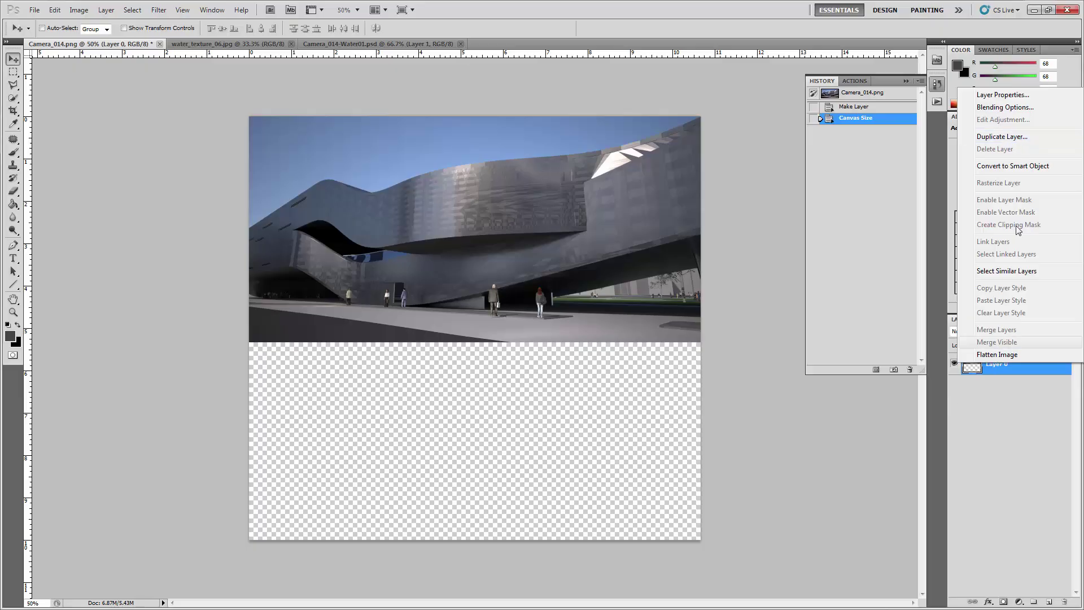
pyautogui.click(1019, 137)
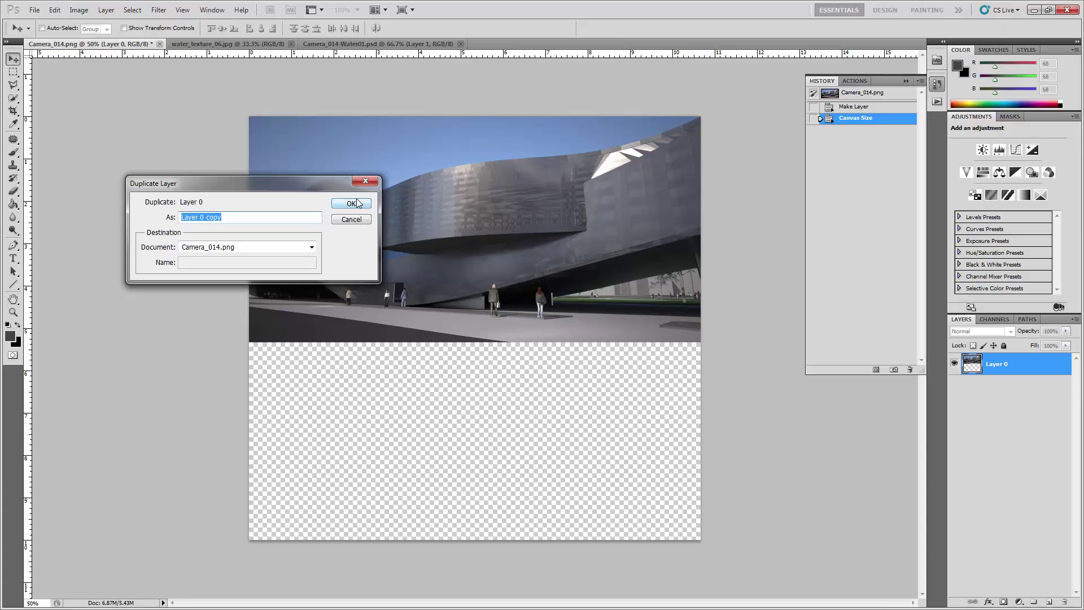
pyautogui.write('Reflect')
pyautogui.click(351, 203)
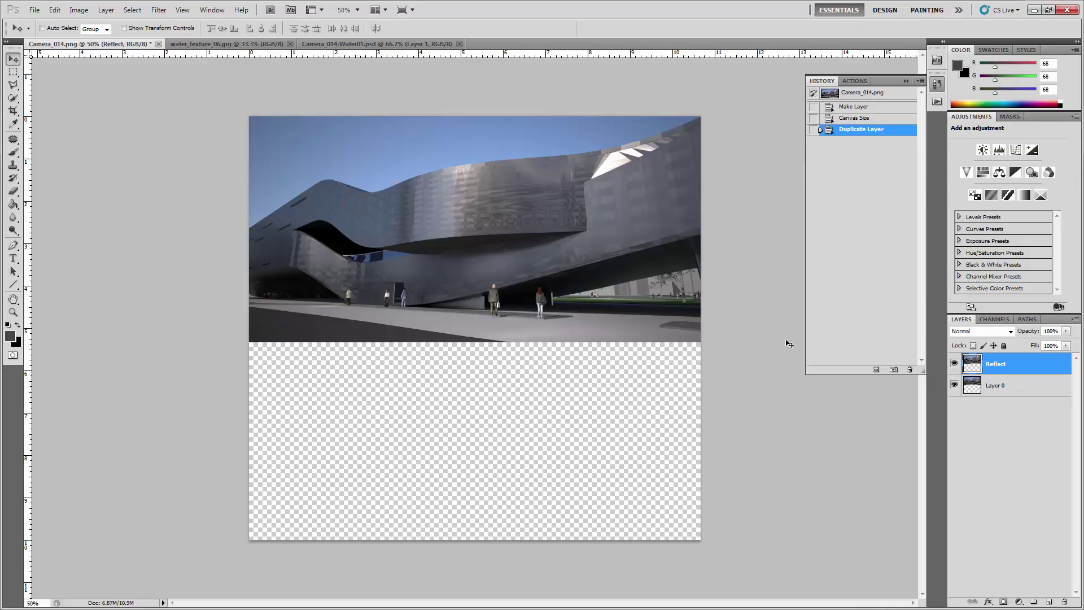
# Flip the Reflect copy upside down below the building, aligning its top with the pavement edge.
pyautogui.hotkey('ctrl', 't')
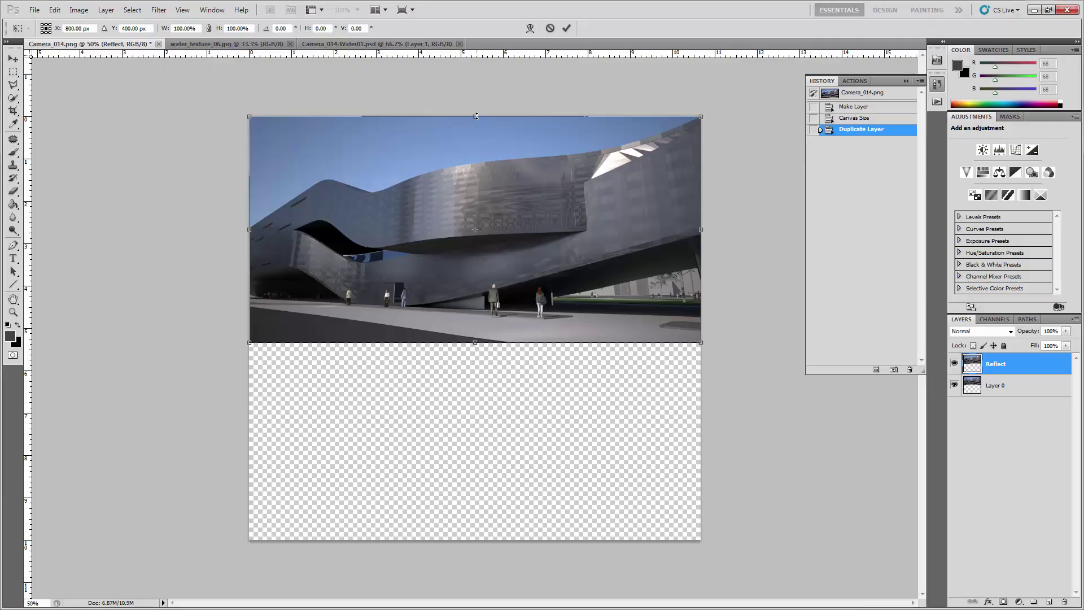
pyautogui.moveTo(476, 117); pyautogui.dragTo(475, 537)
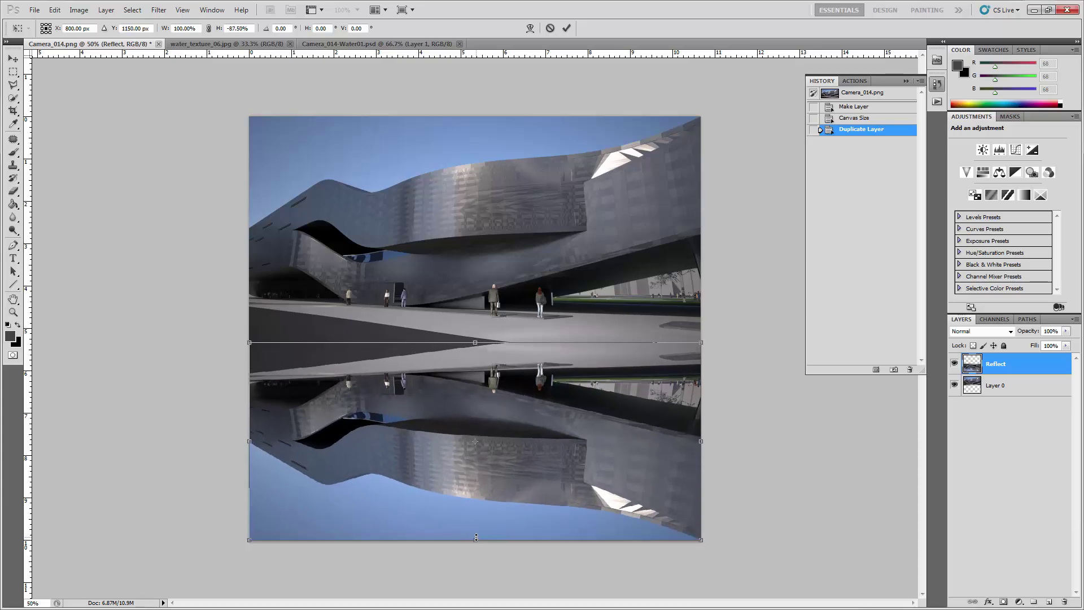
pyautogui.moveTo(476, 342); pyautogui.dragTo(481, 310)
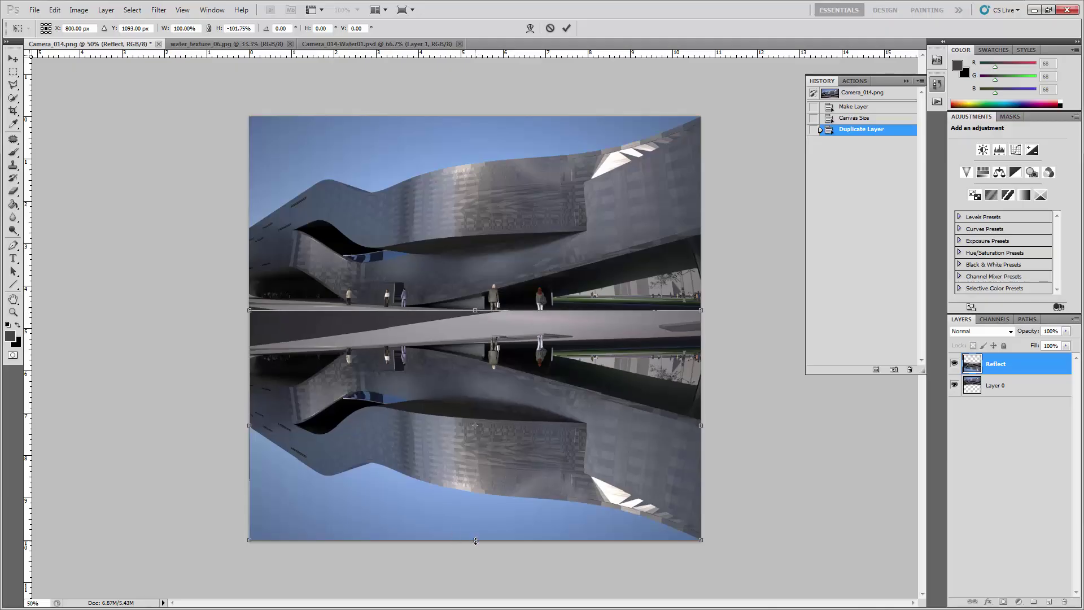
pyautogui.moveTo(475, 541); pyautogui.dragTo(478, 511)
pyautogui.press('Return')
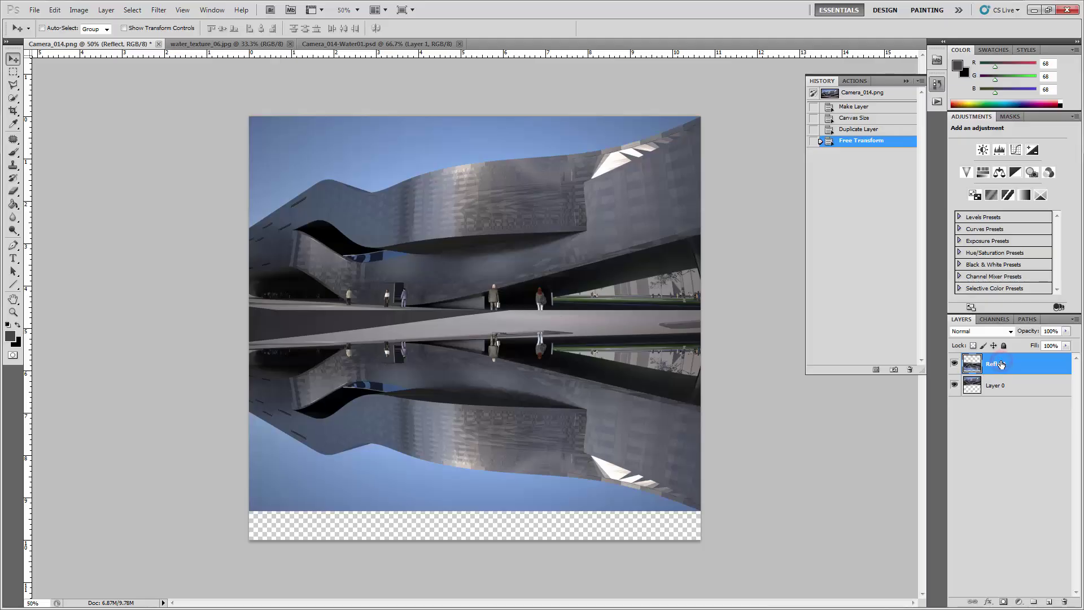
pyautogui.moveTo(1001, 364); pyautogui.dragTo(998, 411)
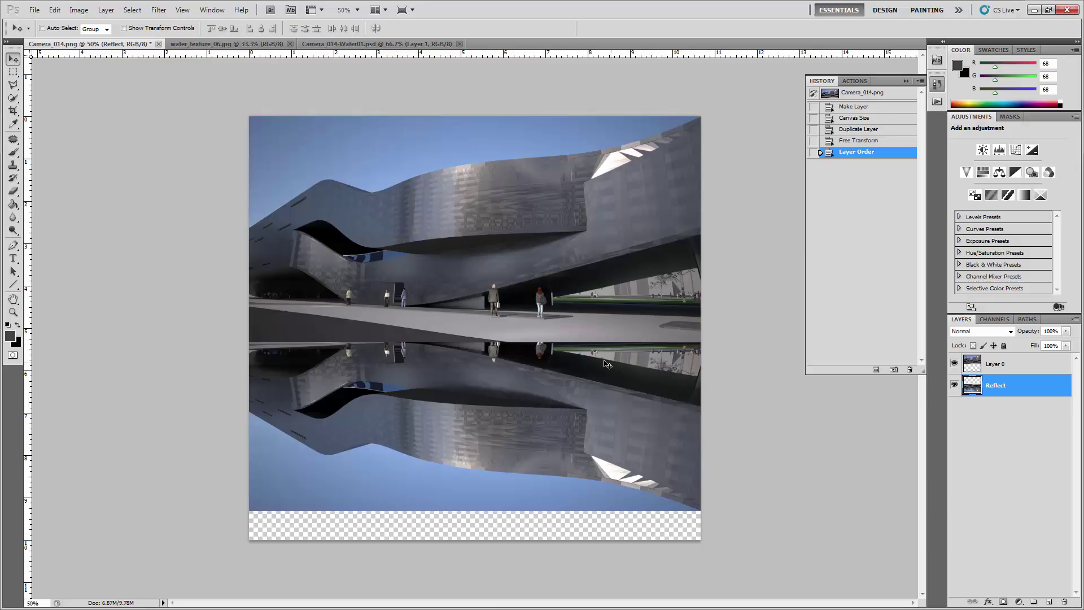
pyautogui.hotkey('ctrl', '+')
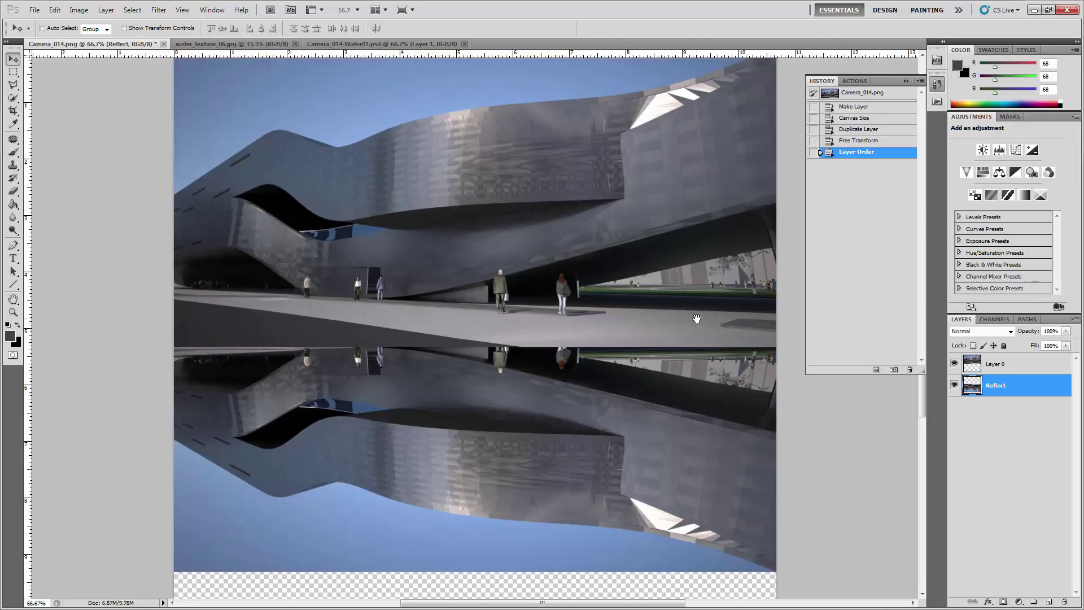
pyautogui.moveTo(690, 317); pyautogui.dragTo(627, 348)
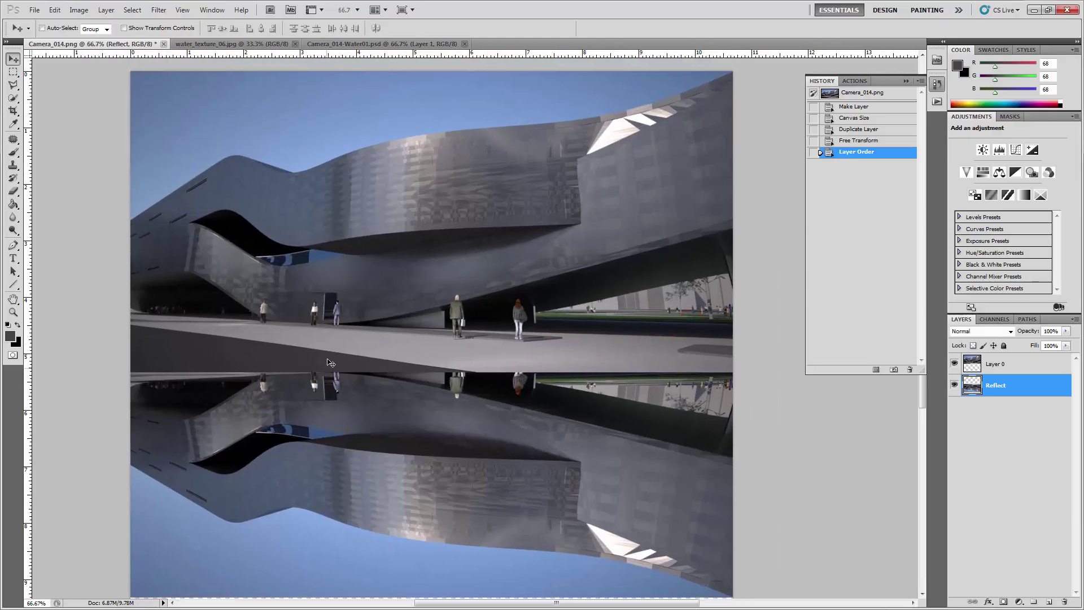
pyautogui.hotkey('ctrl', '+')
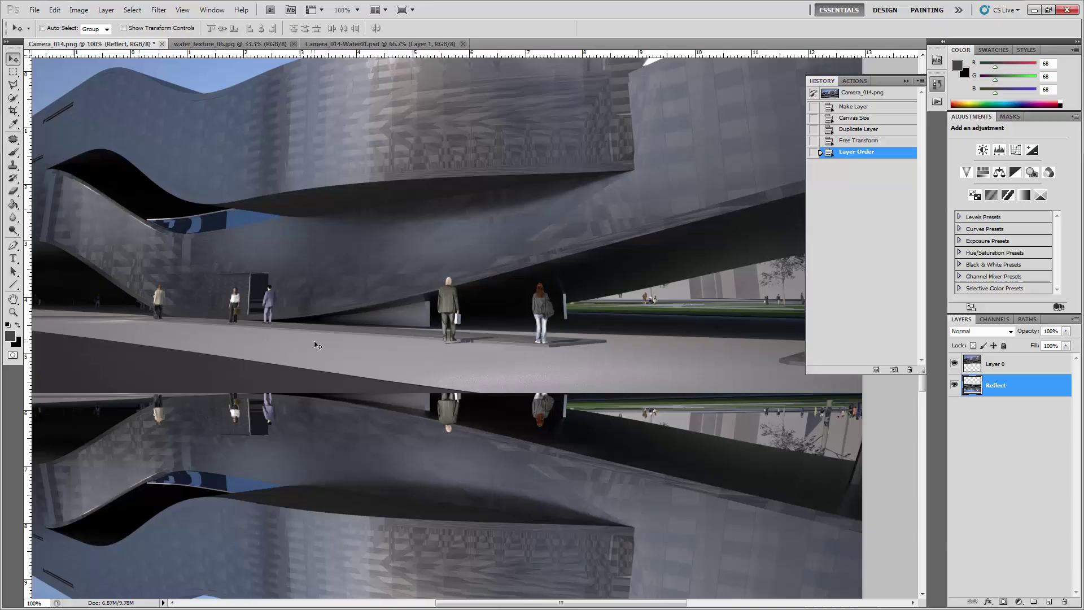
pyautogui.hotkey('ctrl', '-')
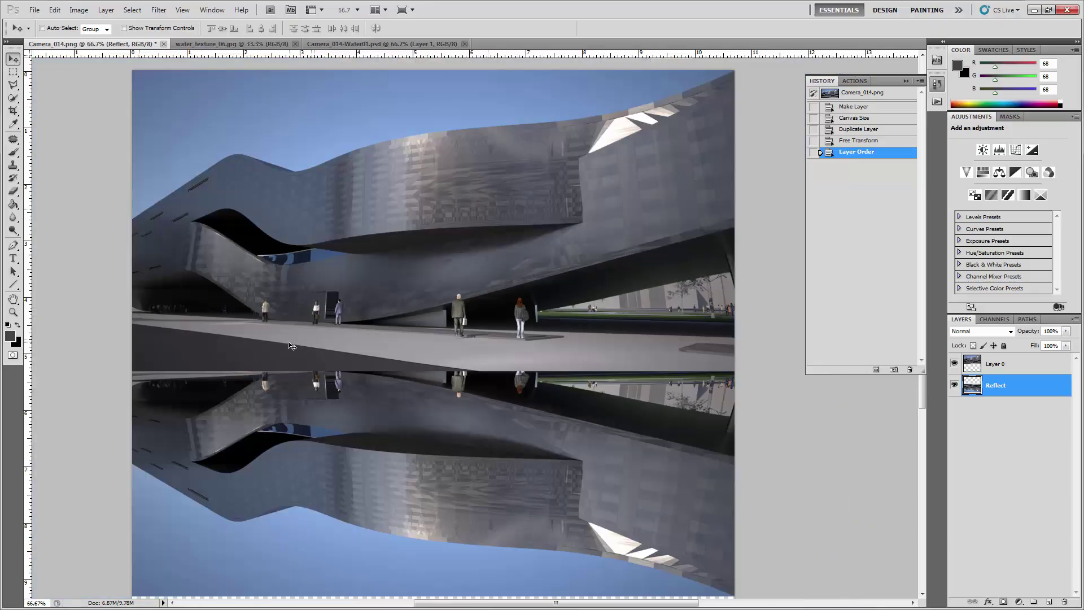
# Draw a Polygonal Lasso wedge along the pool edge below the pavement.
pyautogui.click(13, 84)
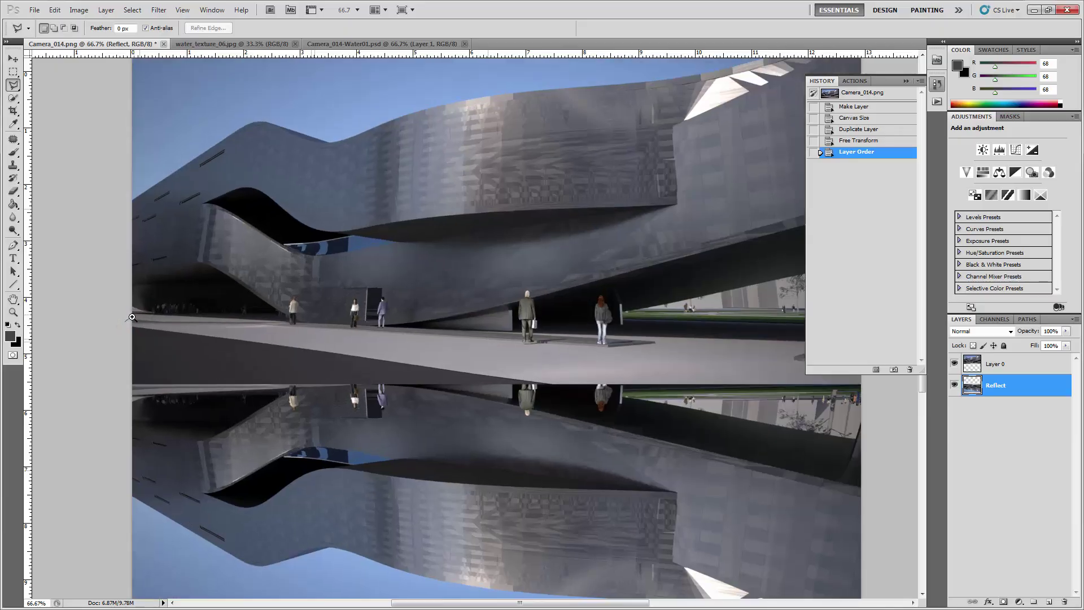
pyautogui.hotkey('ctrl', '1')
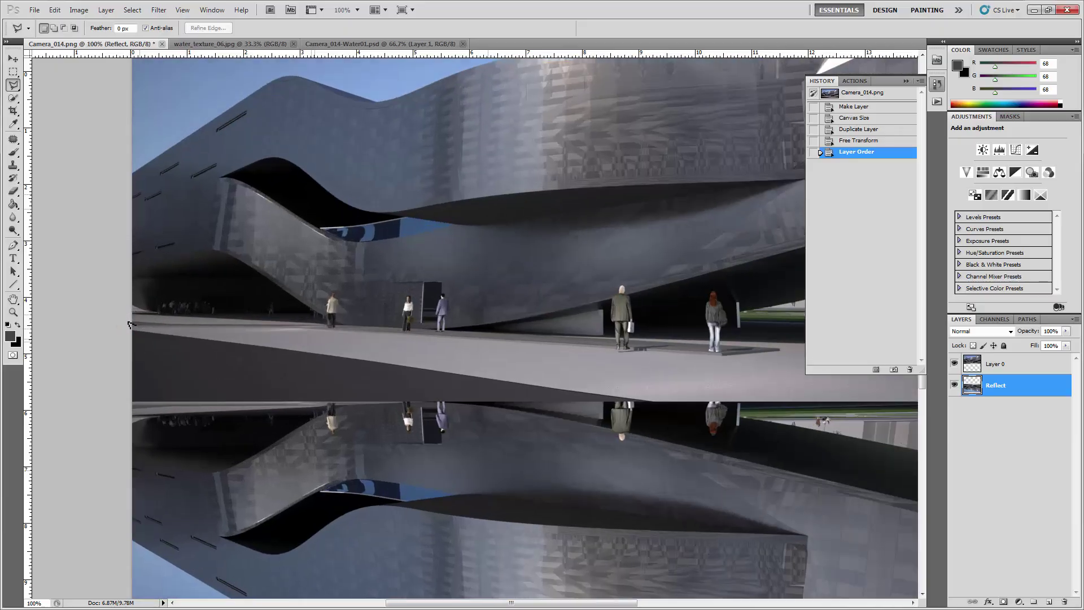
pyautogui.click(132, 328)
pyautogui.hotkey('ctrl', '-')
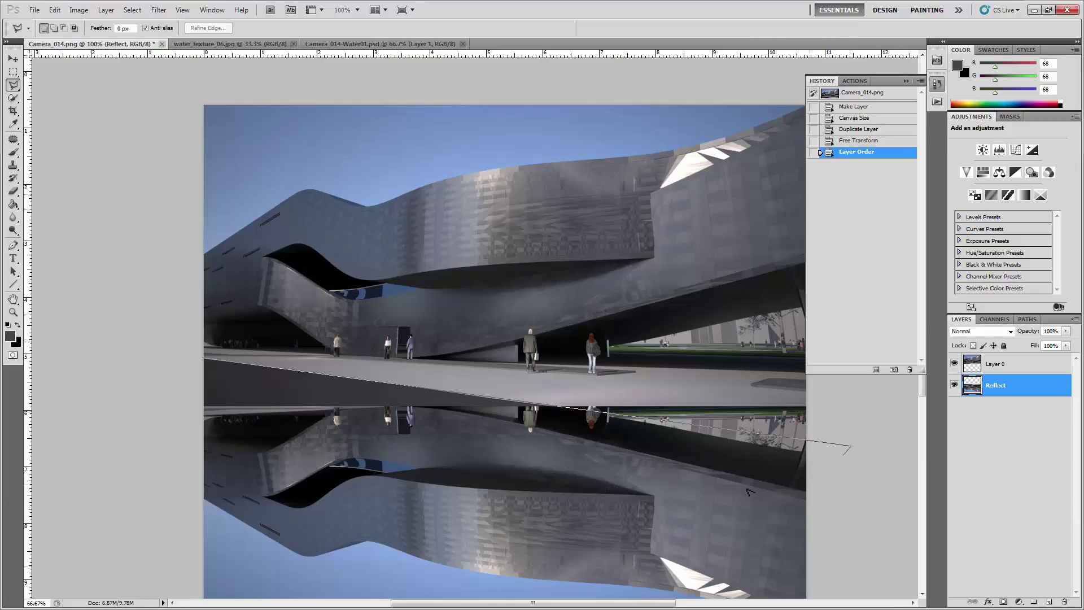
pyautogui.click(150, 467)
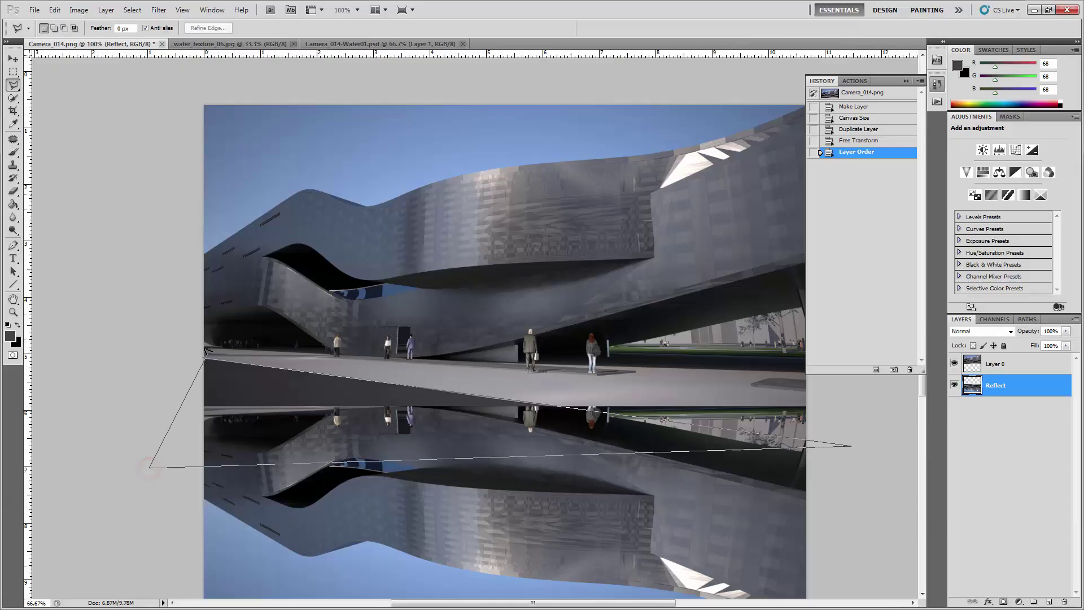
pyautogui.click(202, 356)
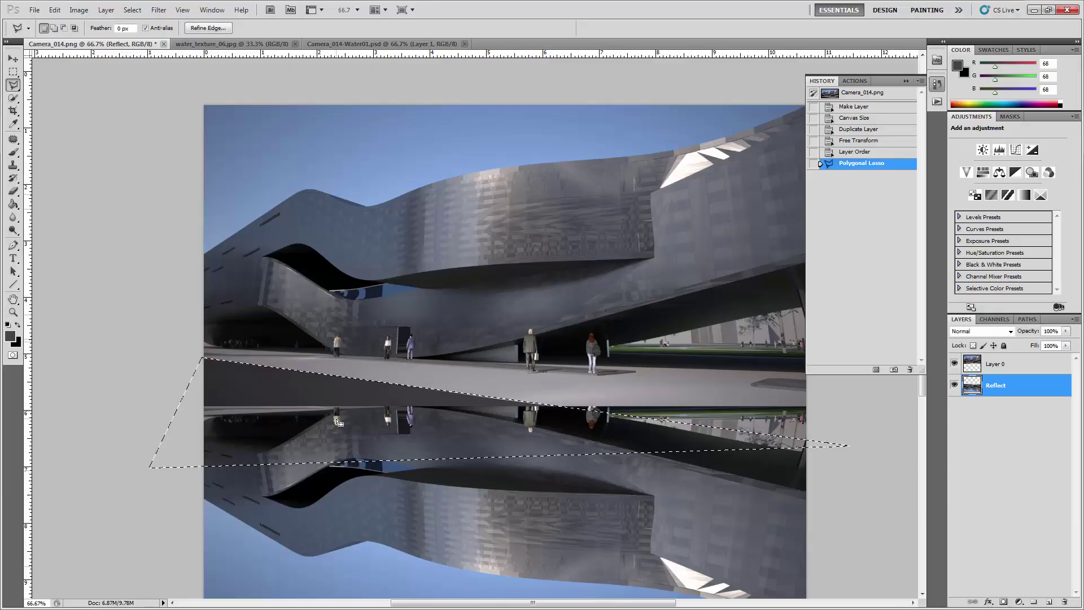
# Delete the wedge from Layer 0 so the Reflect layer shows through.
pyautogui.press('Delete')
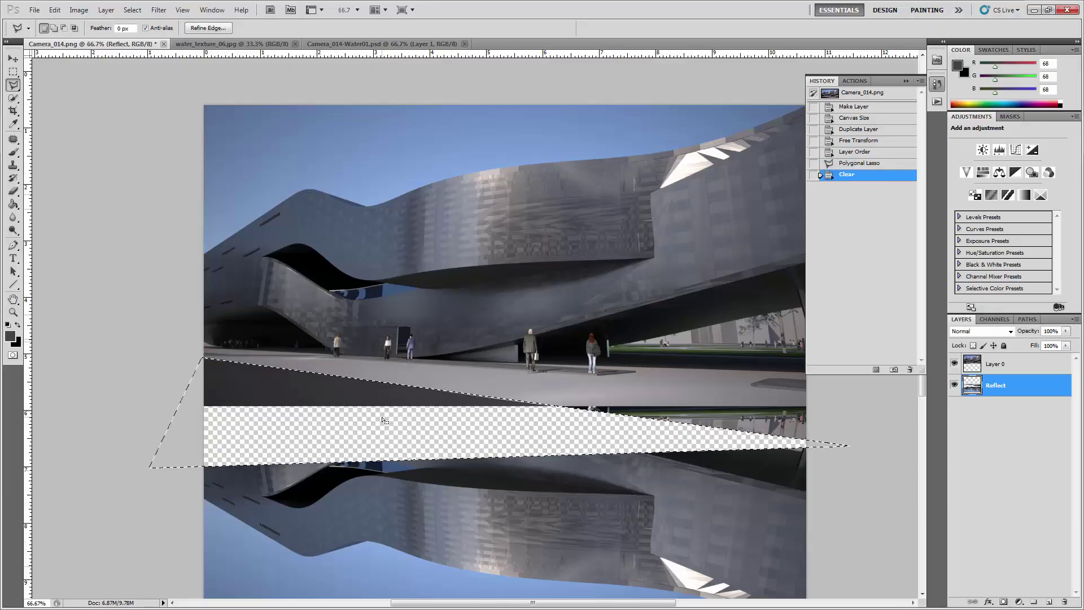
pyautogui.hotkey('ctrl', 'z')
pyautogui.click(1027, 358)
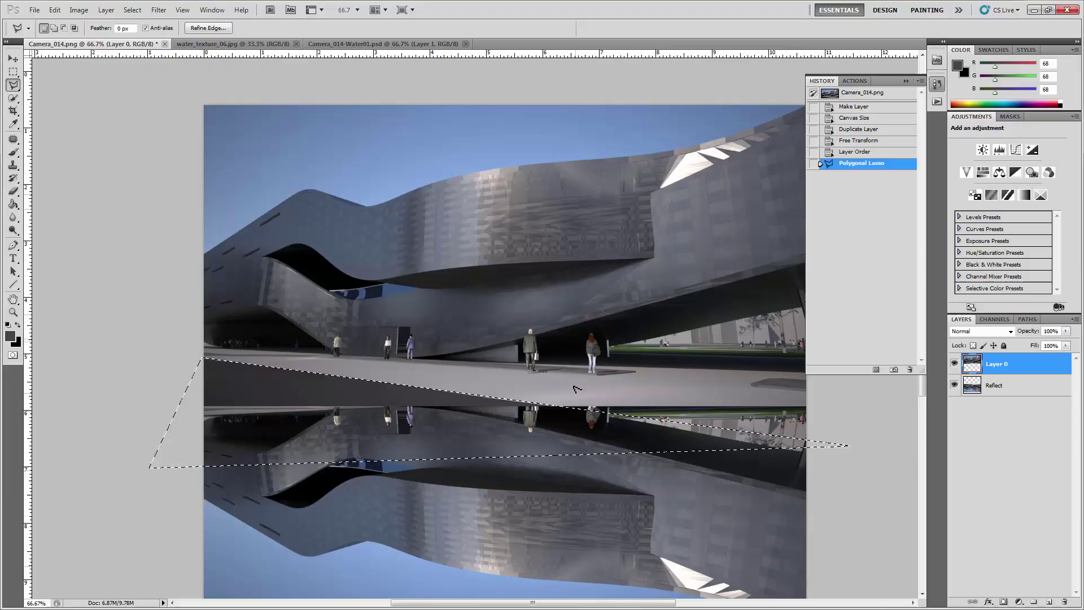
pyautogui.press('Delete')
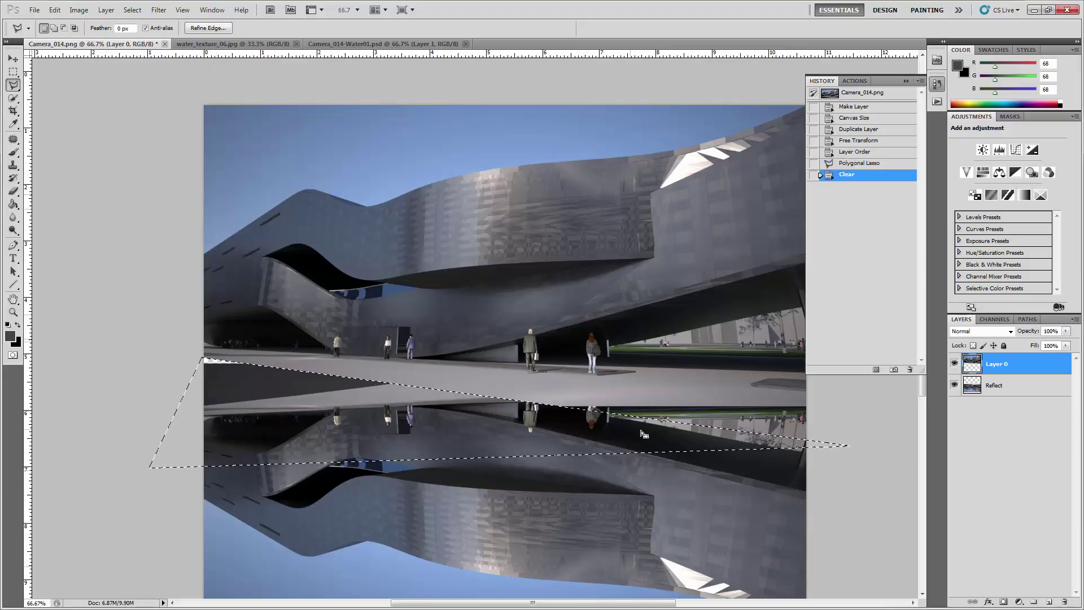
pyautogui.keyDown('ctrl'); pyautogui.click(845, 425); pyautogui.keyUp('ctrl')
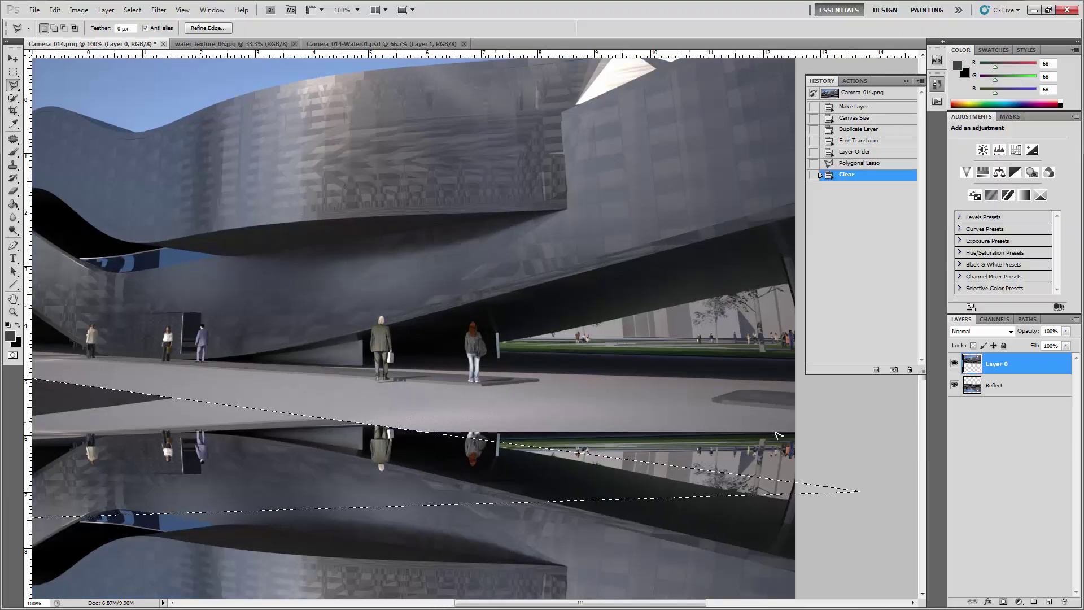
# Draw a new wedge selection along the water's edge from below the figures past the right side.
pyautogui.keyDown('ctrl'); pyautogui.click(782, 439); pyautogui.keyUp('ctrl')
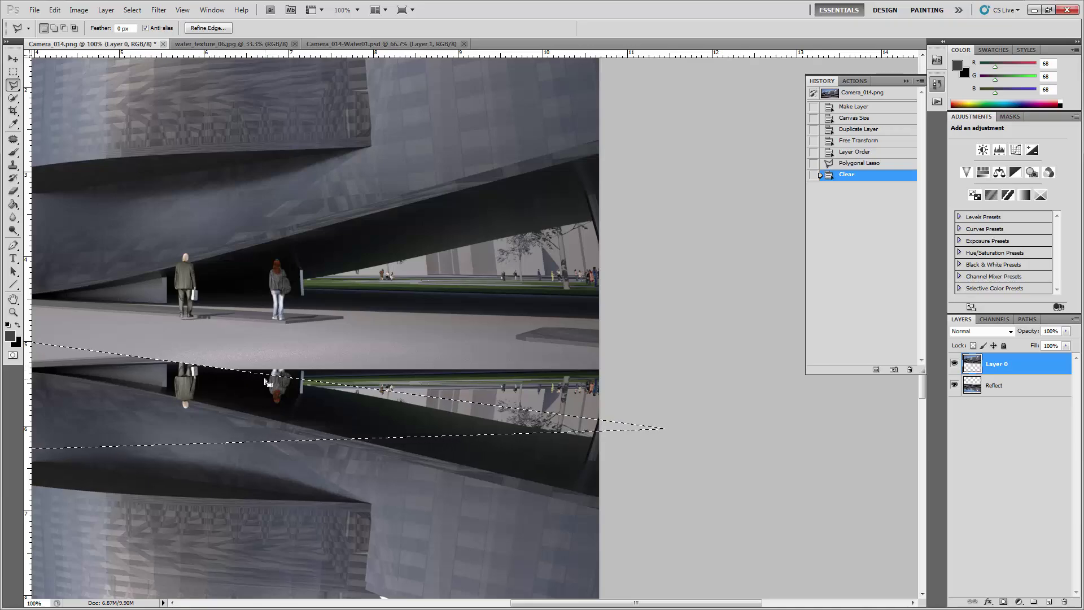
pyautogui.click(216, 366)
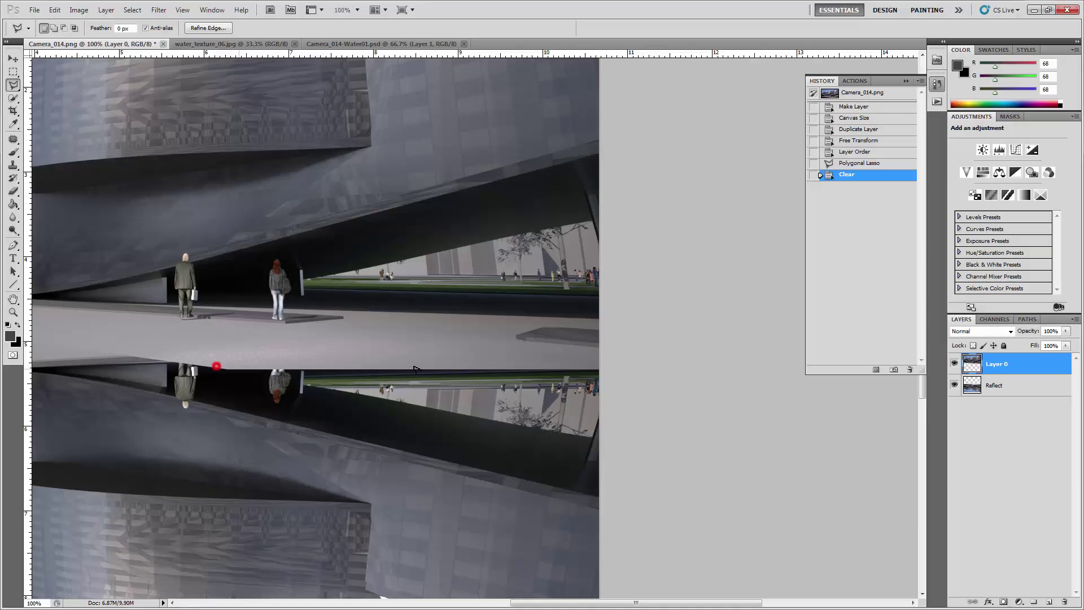
pyautogui.click(663, 428)
pyautogui.click(28, 448)
pyautogui.click(28, 340)
pyautogui.click(216, 366)
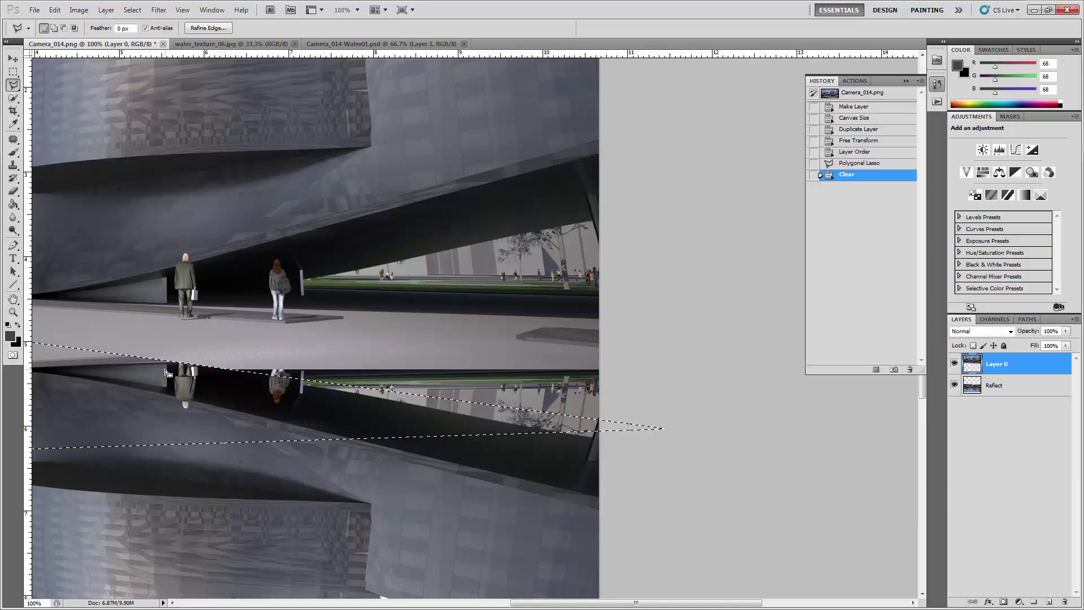
pyautogui.click(177, 359)
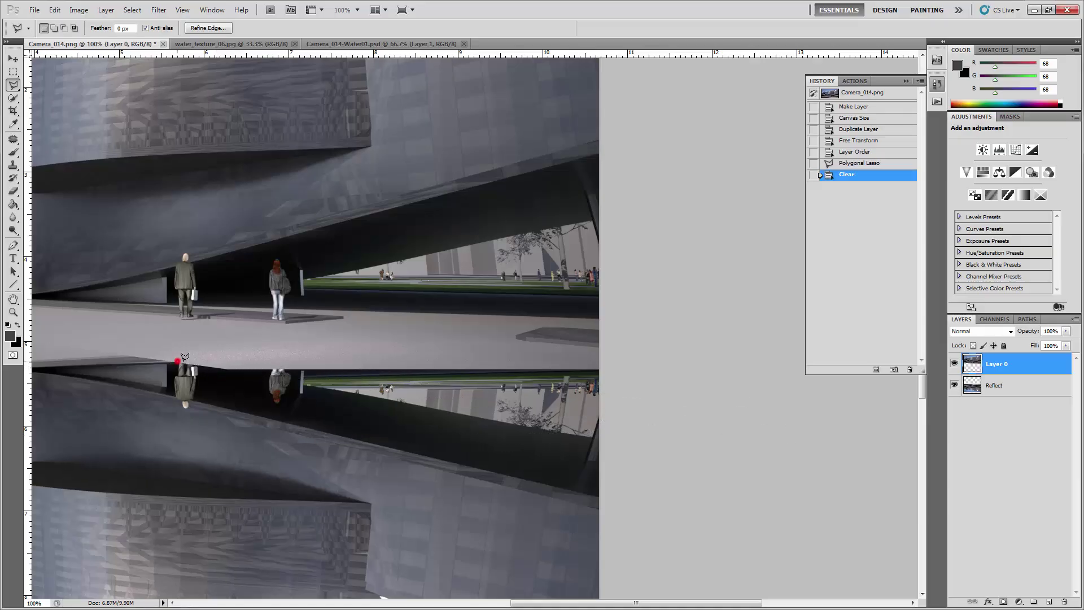
pyautogui.click(872, 466)
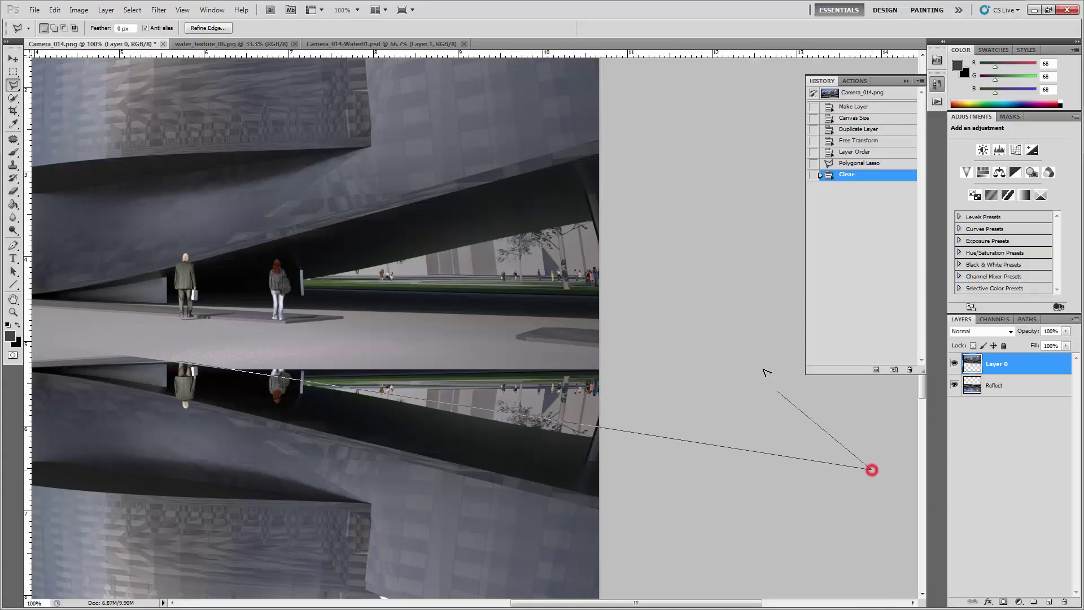
pyautogui.click(734, 349)
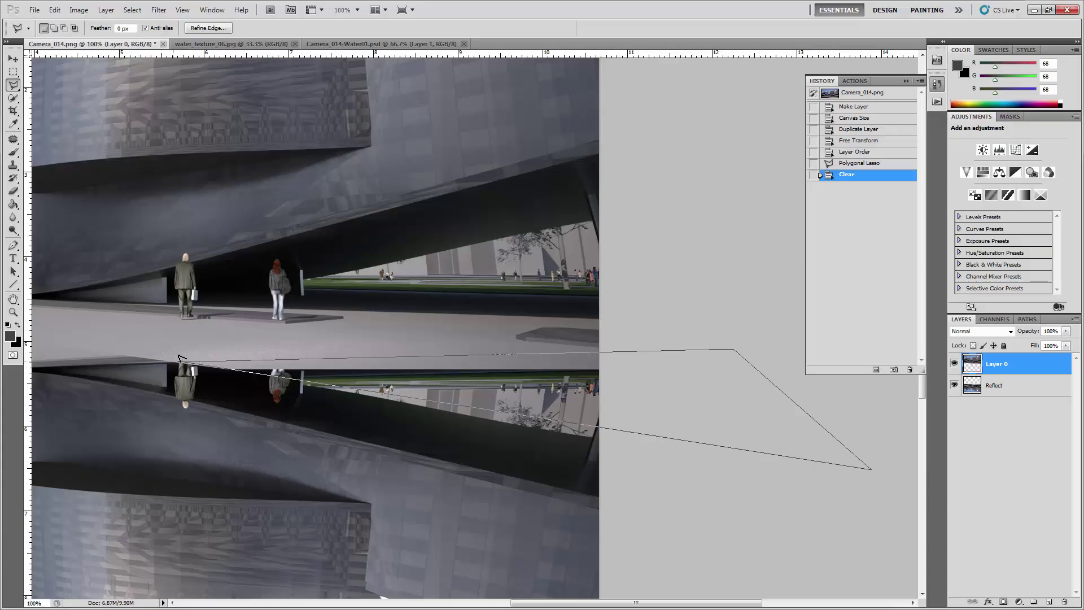
pyautogui.click(178, 356)
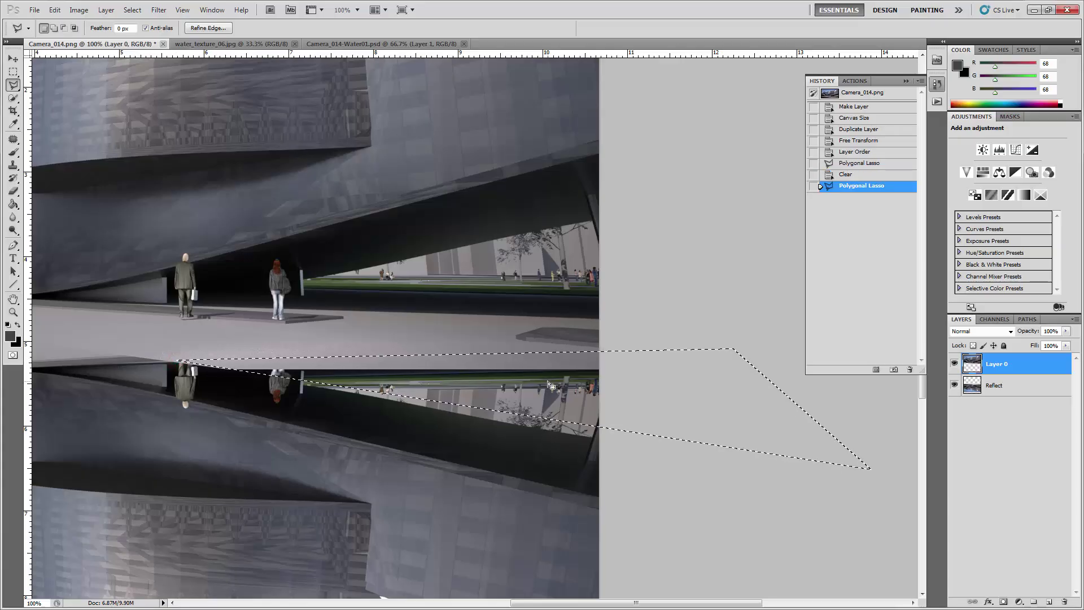
# Zoom to 200% and nudge the selection slightly down onto the water line.
pyautogui.hotkey('ctrl', '+')
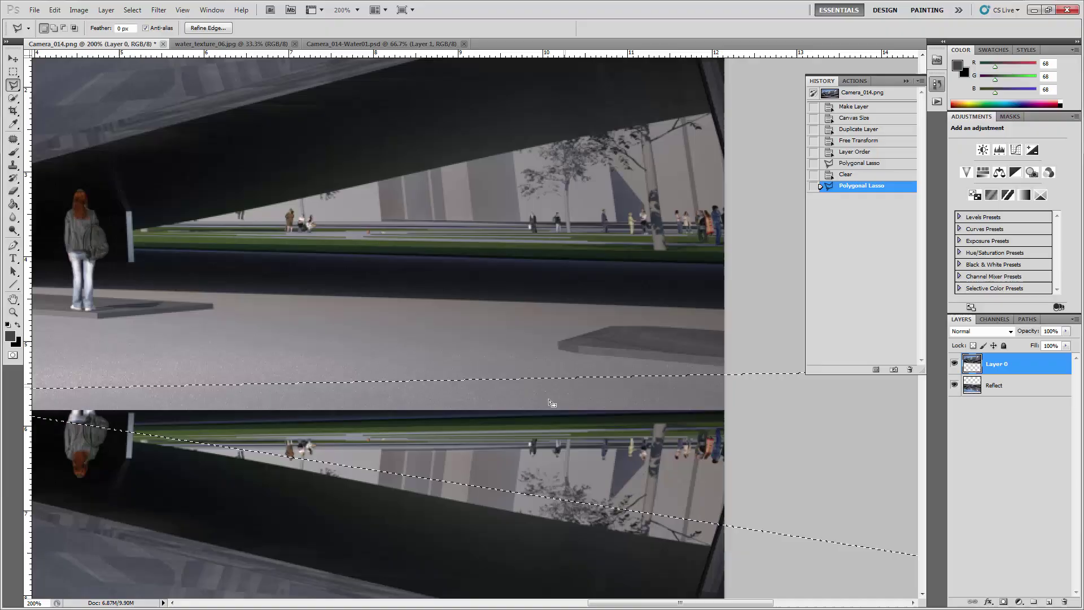
pyautogui.moveTo(306, 222); pyautogui.dragTo(323, 203)
pyautogui.moveTo(244, 307); pyautogui.dragTo(299, 279)
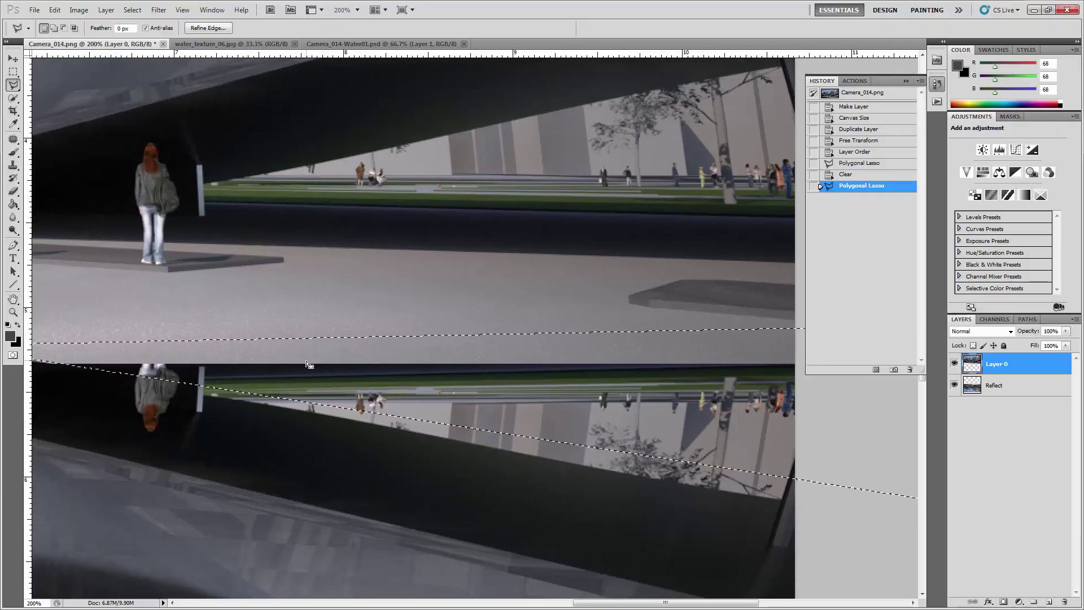
pyautogui.moveTo(312, 357); pyautogui.dragTo(472, 353)
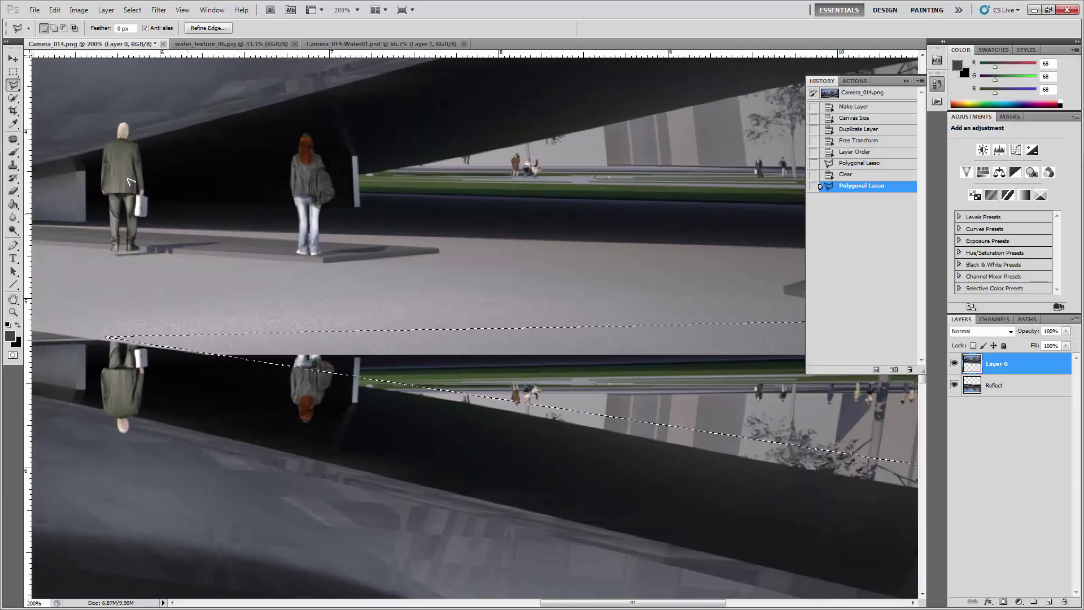
pyautogui.click(362, 347)
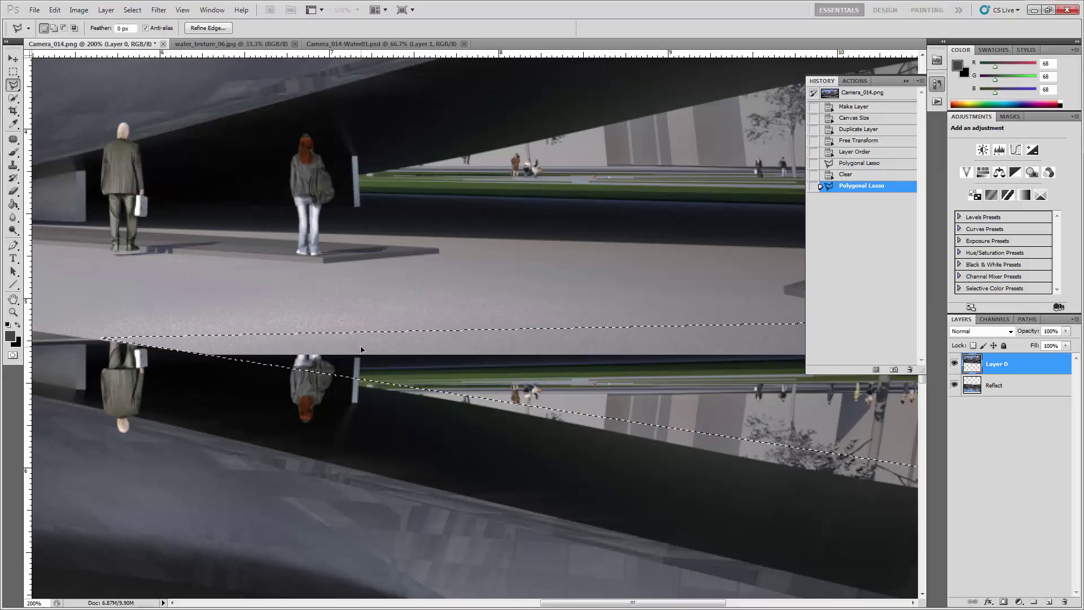
pyautogui.moveTo(361, 350); pyautogui.dragTo(361, 350)
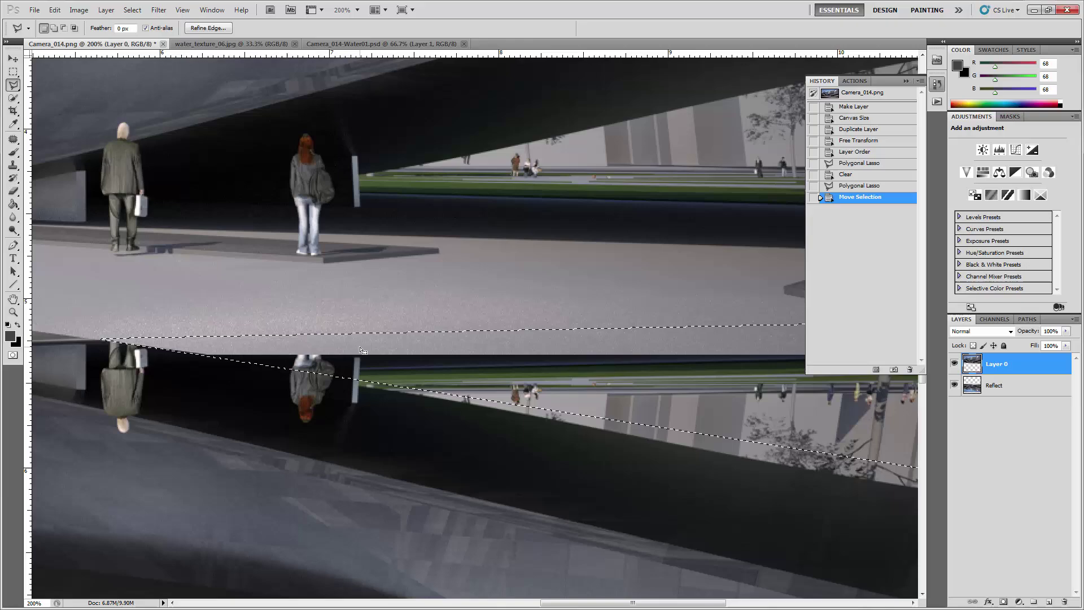
pyautogui.hotkey('ctrl', '-')
pyautogui.hotkey('ctrl', '-')
pyautogui.hotkey('ctrl', '-')
pyautogui.moveTo(689, 435); pyautogui.dragTo(560, 435)
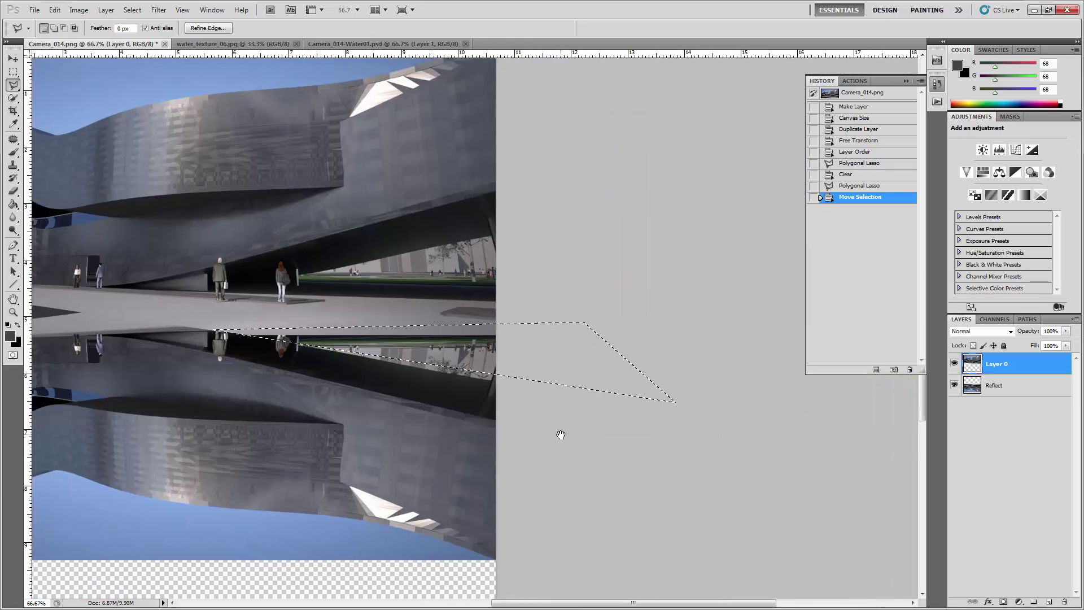
pyautogui.hotkey('ctrl', '+')
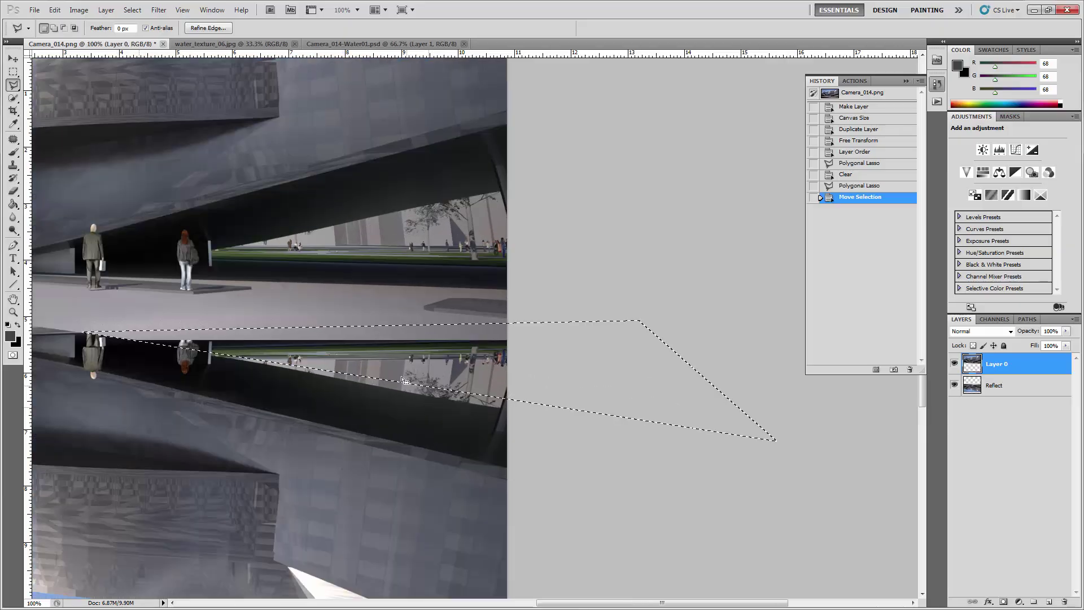
pyautogui.moveTo(393, 364); pyautogui.dragTo(412, 371)
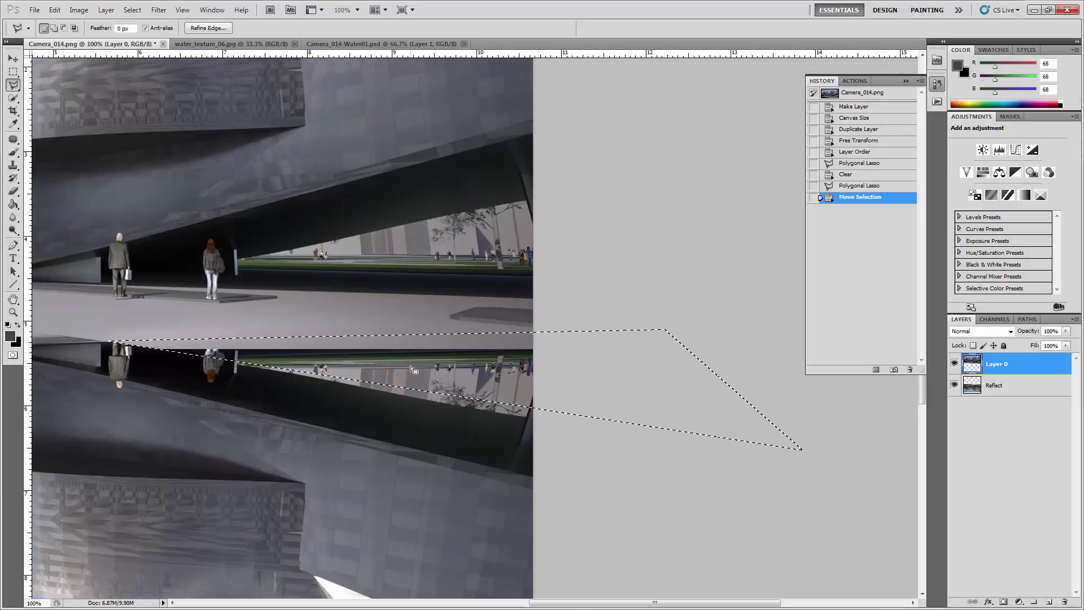
pyautogui.press('w')
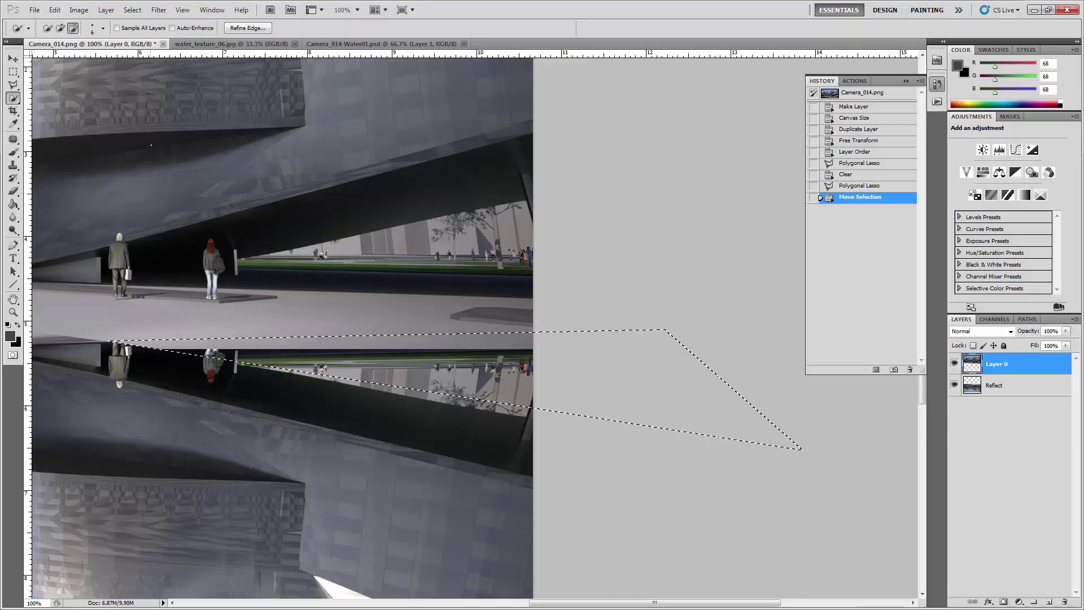
# Extend the selection along the waterline with a Magic Wand pick.
pyautogui.click(13, 99)
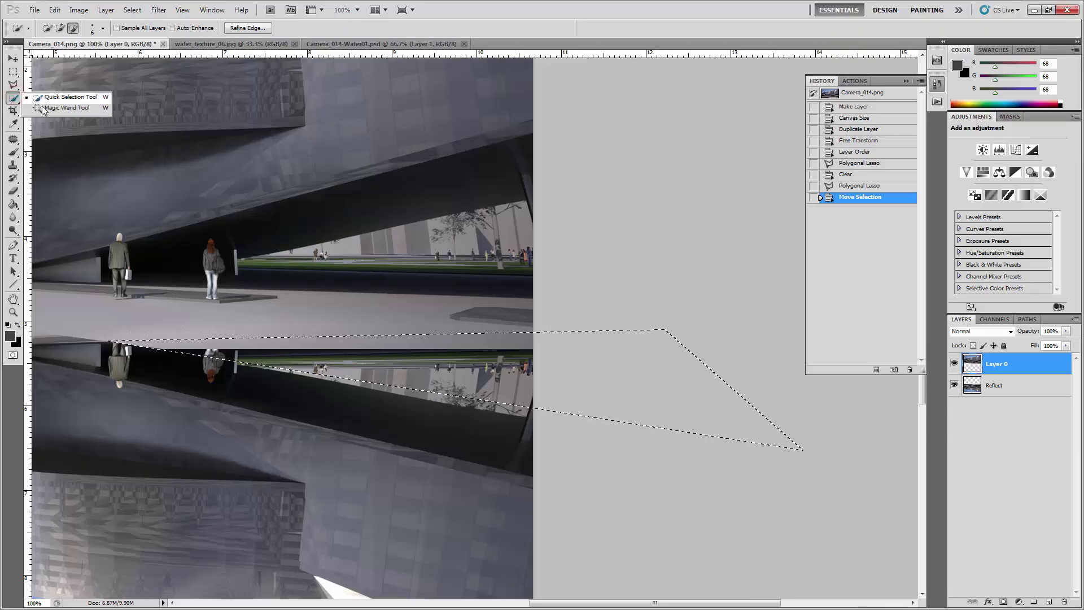
pyautogui.click(62, 111)
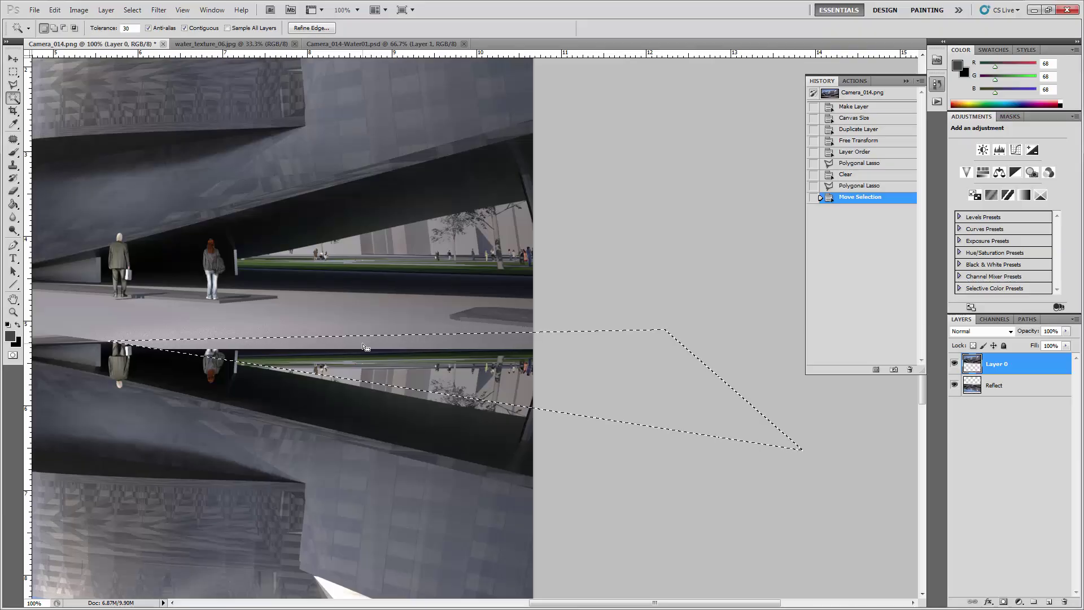
pyautogui.click(362, 345)
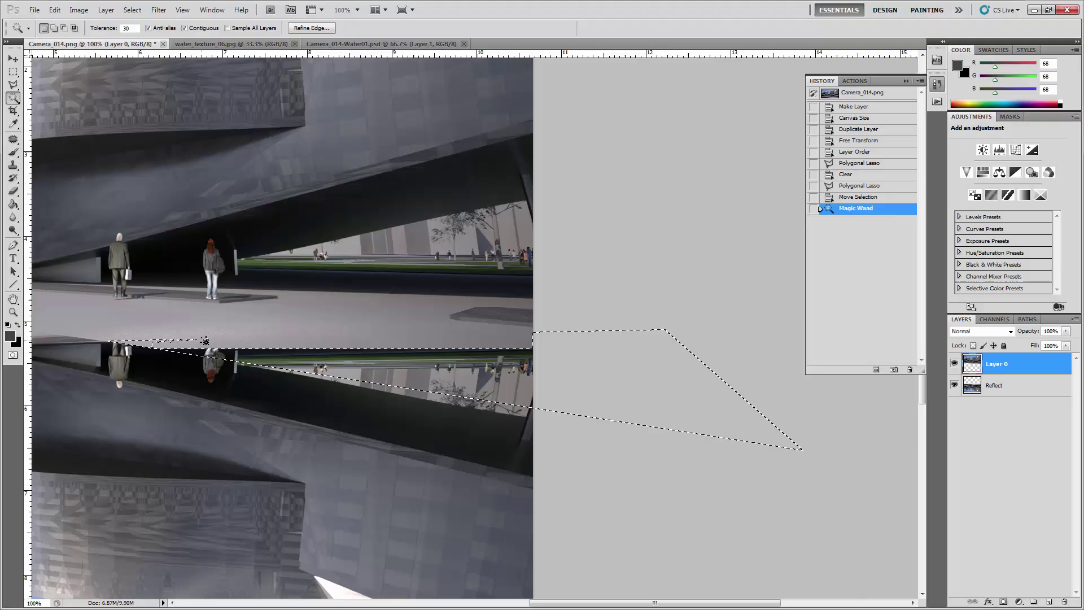
pyautogui.hotkey('ctrl', '+')
pyautogui.hotkey('ctrl', '+')
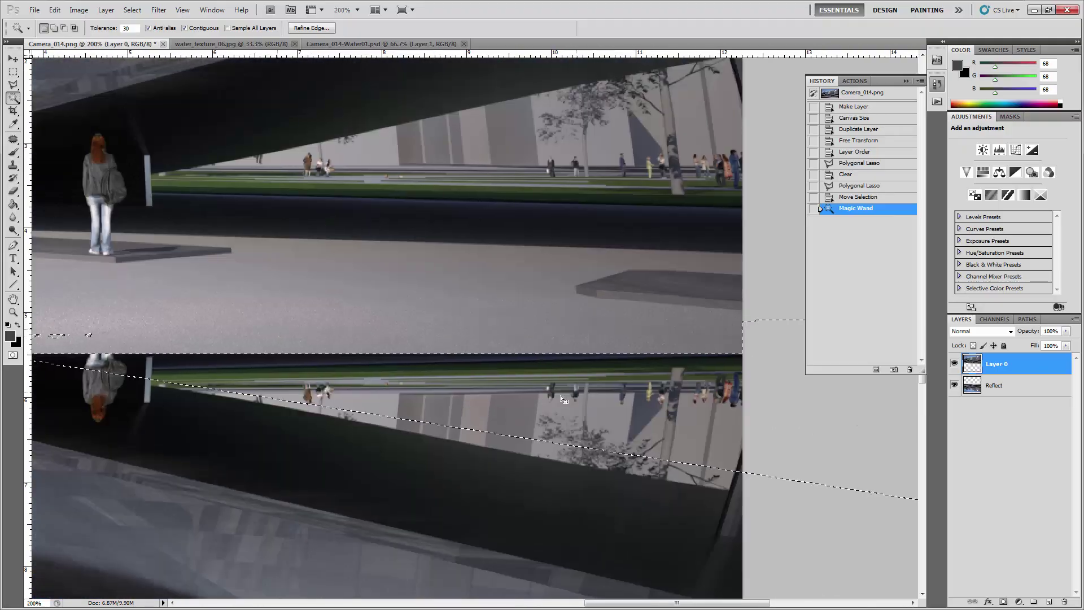
pyautogui.moveTo(381, 327); pyautogui.dragTo(641, 331)
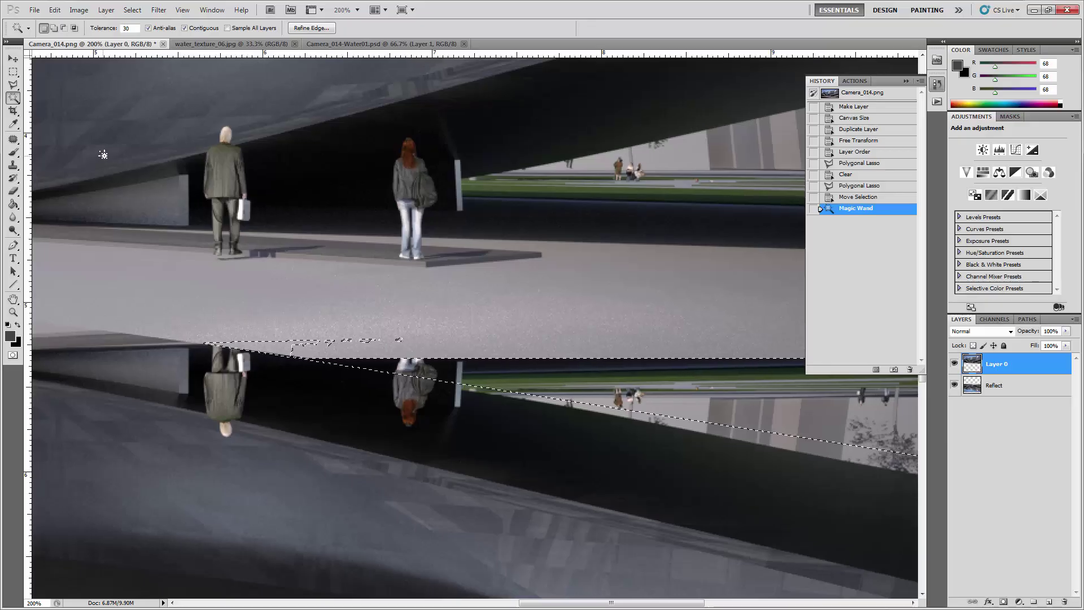
# Subtract a stray waterline region with a Polygonal Lasso outline, then return to 100%.
pyautogui.click(13, 84)
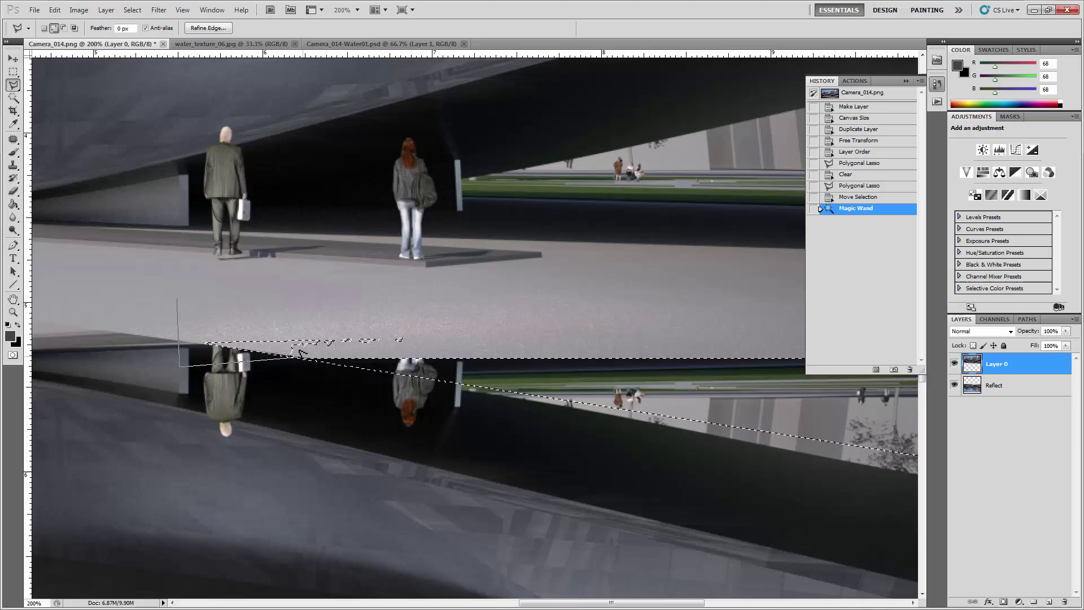
pyautogui.click(459, 341)
pyautogui.click(429, 294)
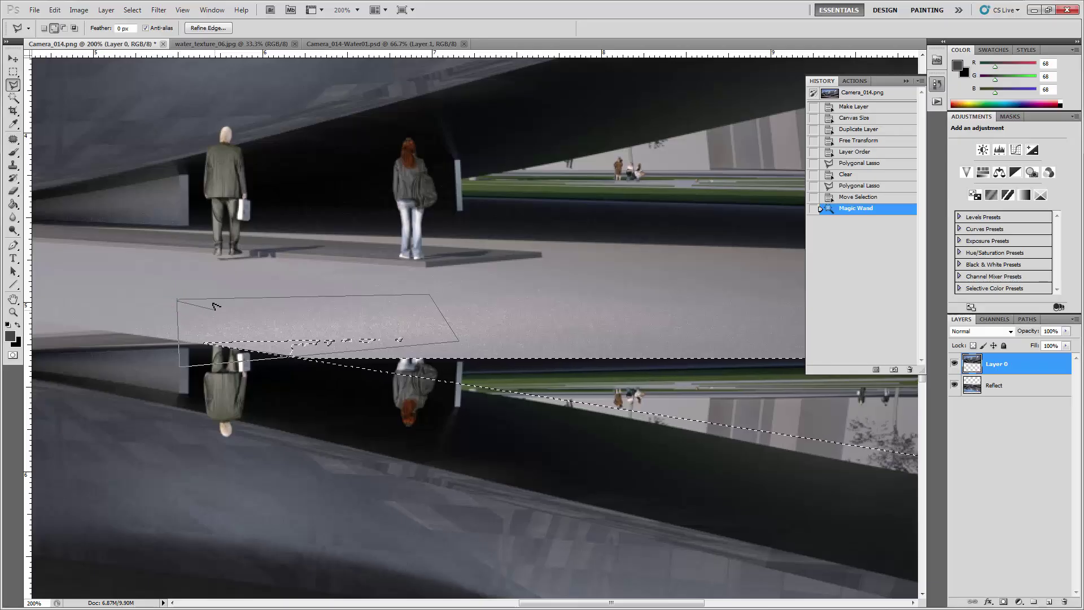
pyautogui.press('Escape')
pyautogui.keyDown('alt'); pyautogui.click(176, 306); pyautogui.keyUp('alt')
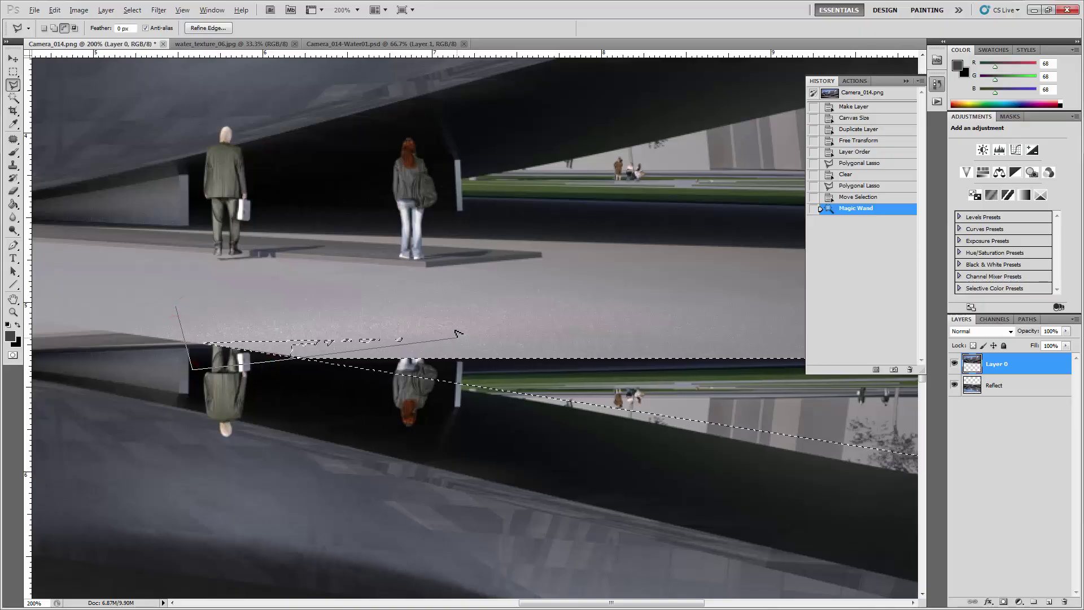
pyautogui.click(176, 307)
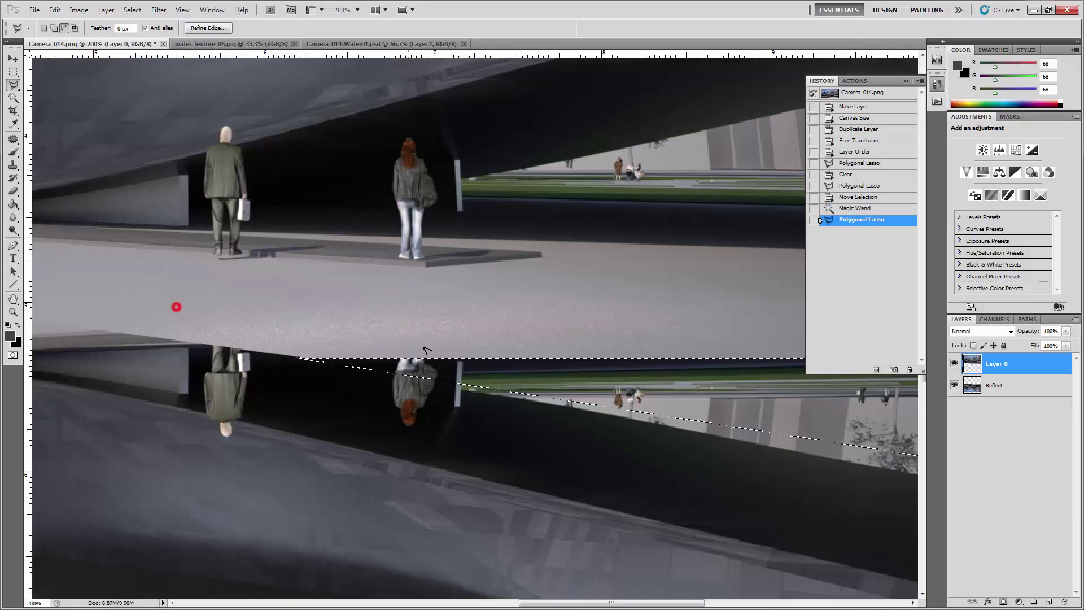
pyautogui.moveTo(508, 312); pyautogui.dragTo(353, 314)
pyautogui.hotkey('ctrl', '-')
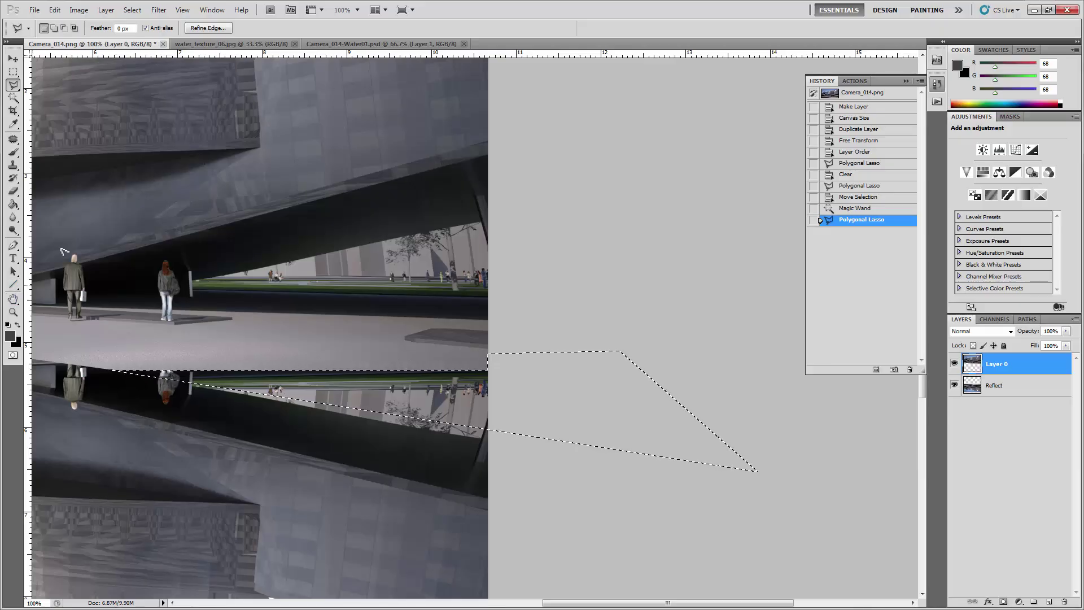
# Fill the pool edge strip with the walkway's sampled light grey and deselect.
pyautogui.click(14, 124)
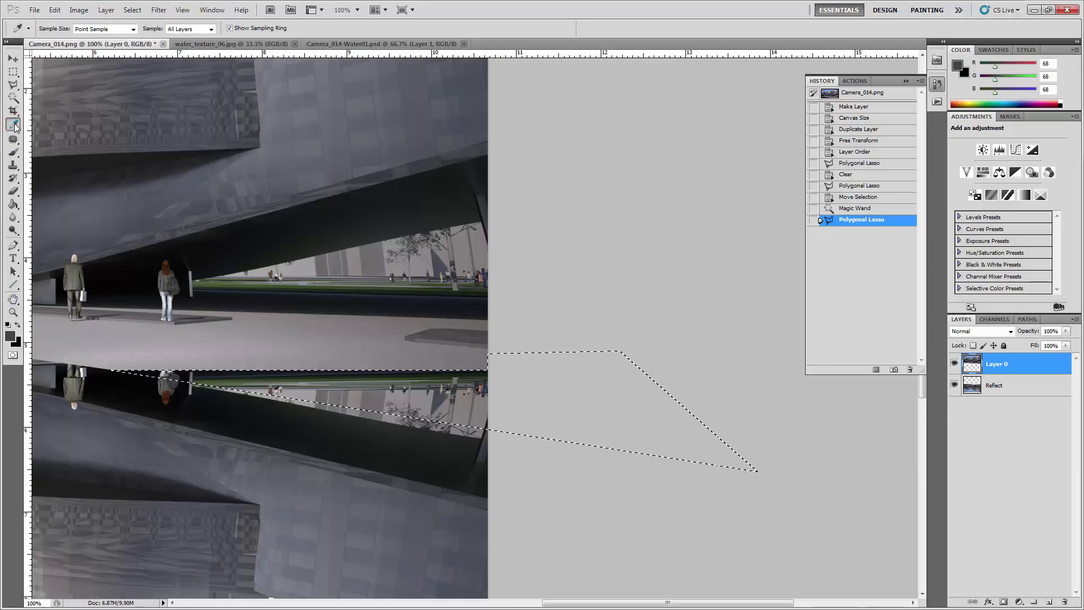
pyautogui.click(57, 122)
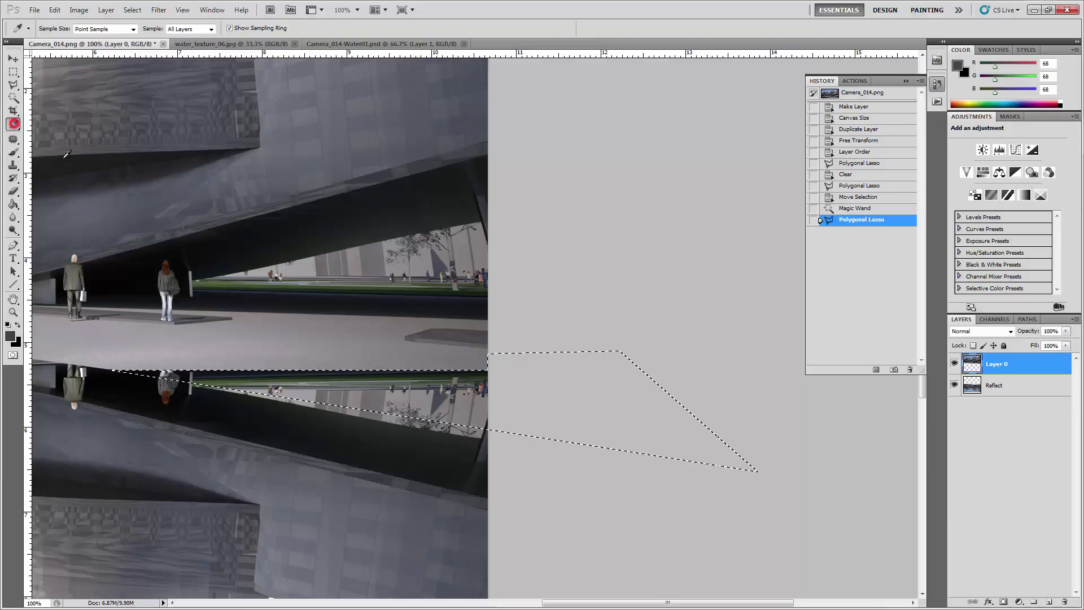
pyautogui.moveTo(220, 358); pyautogui.dragTo(222, 352)
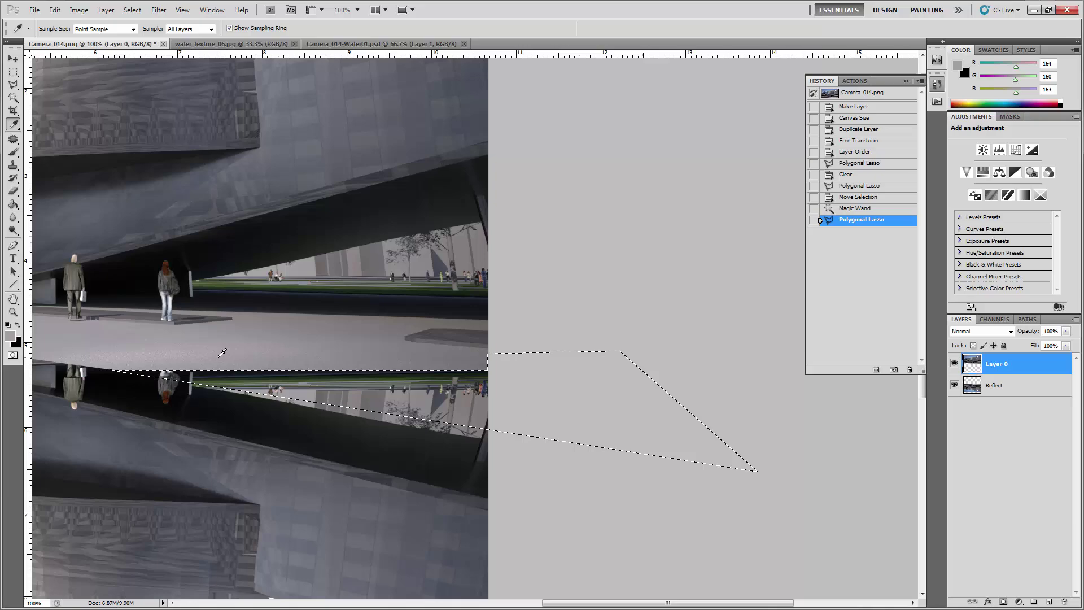
pyautogui.press('g')
pyautogui.click(332, 384)
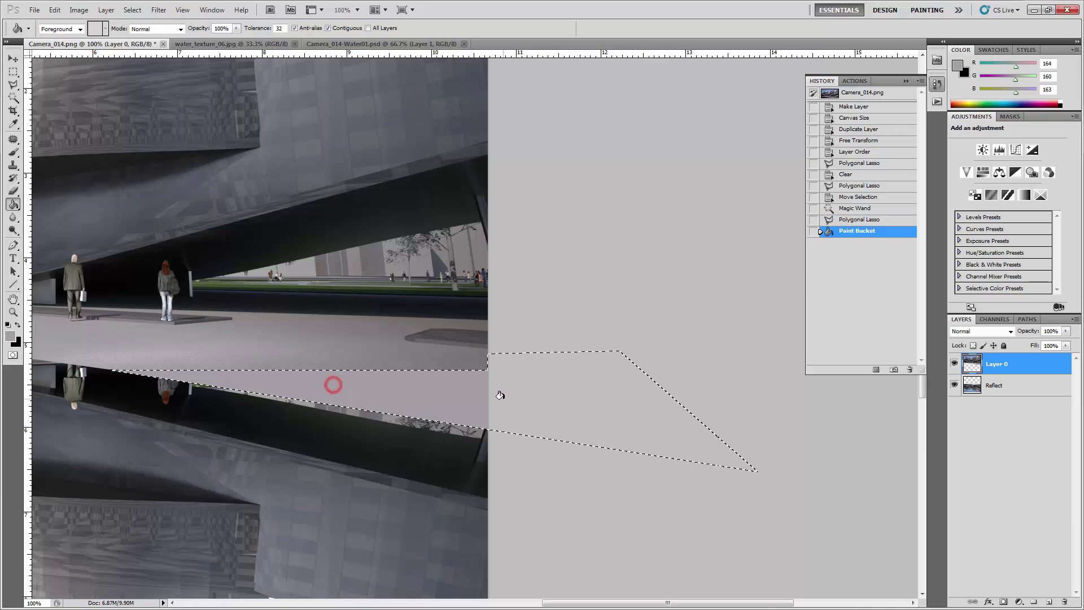
pyautogui.hotkey('ctrl', 'd')
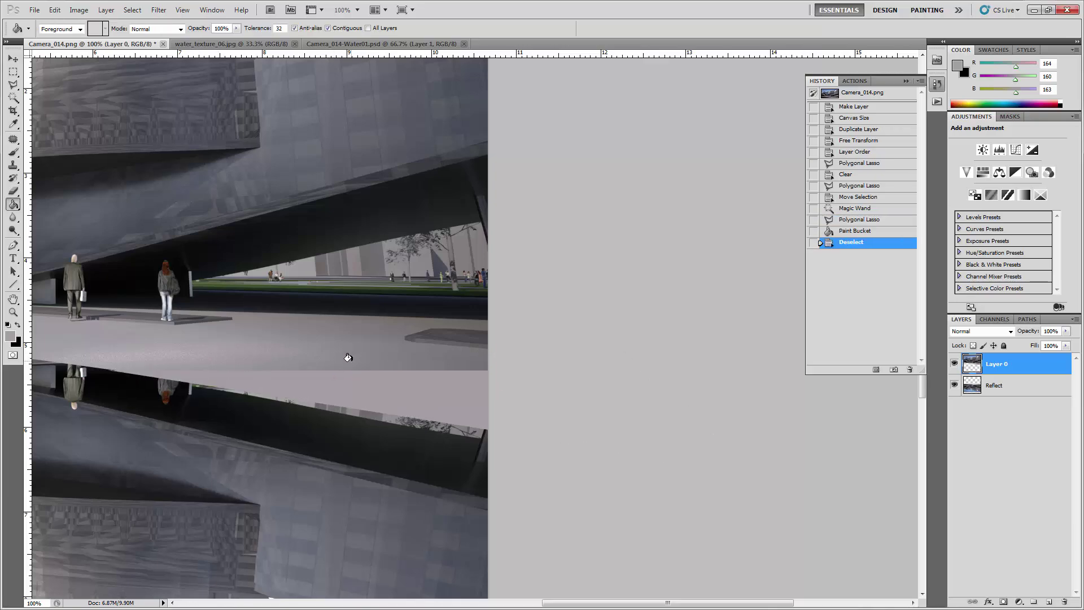
# Toggle the Reflect and Layer 0 visibility to compare the result.
pyautogui.hotkey('ctrl', '-')
pyautogui.hotkey('ctrl', '-')
pyautogui.hotkey('ctrl', '+')
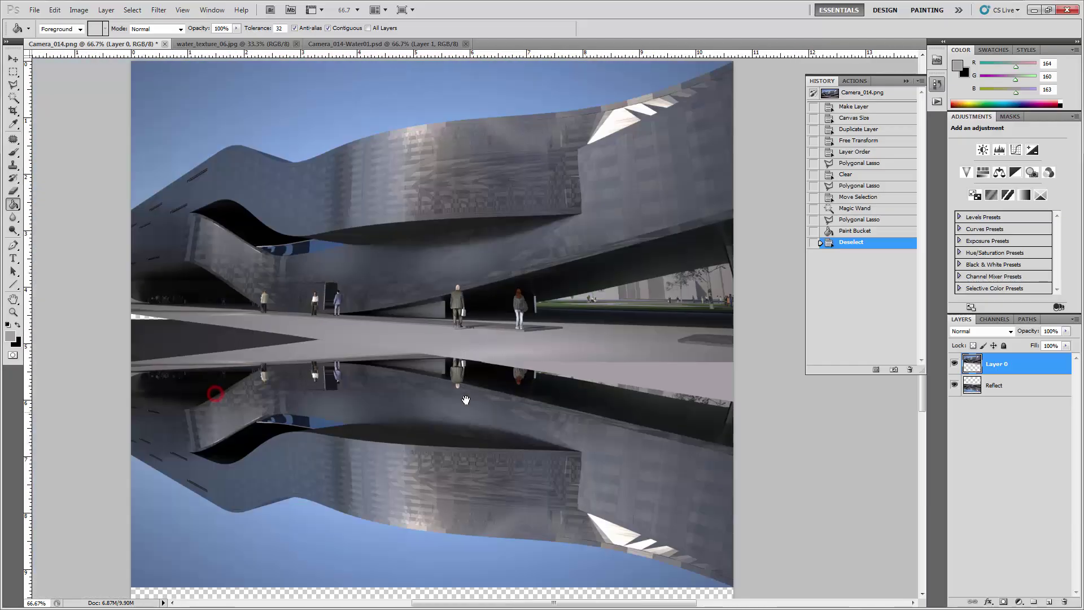
pyautogui.moveTo(664, 398); pyautogui.dragTo(635, 401)
pyautogui.click(954, 385)
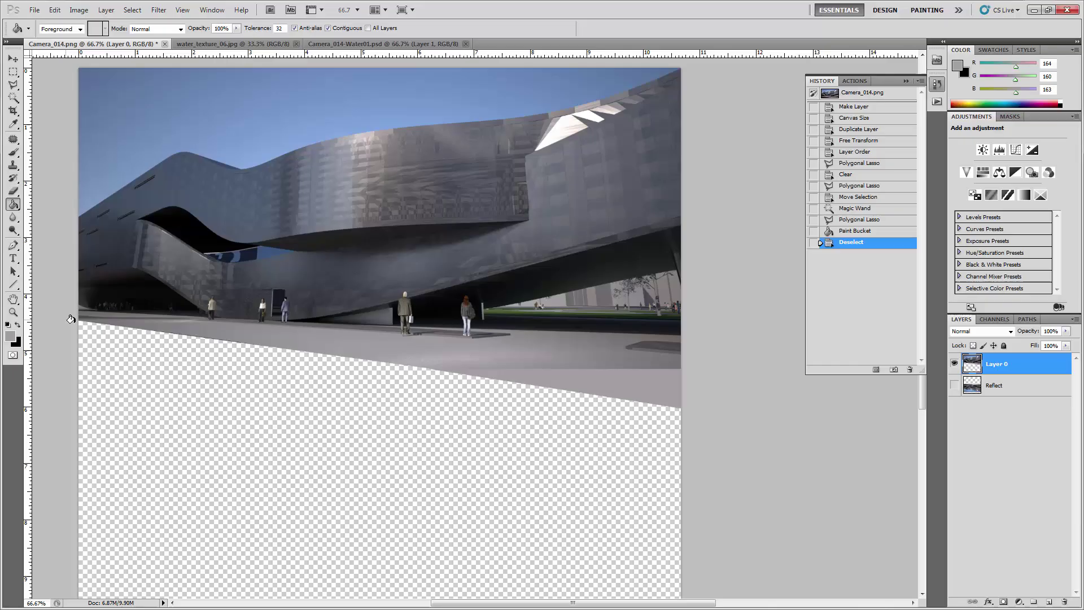
pyautogui.click(954, 385)
pyautogui.click(953, 363)
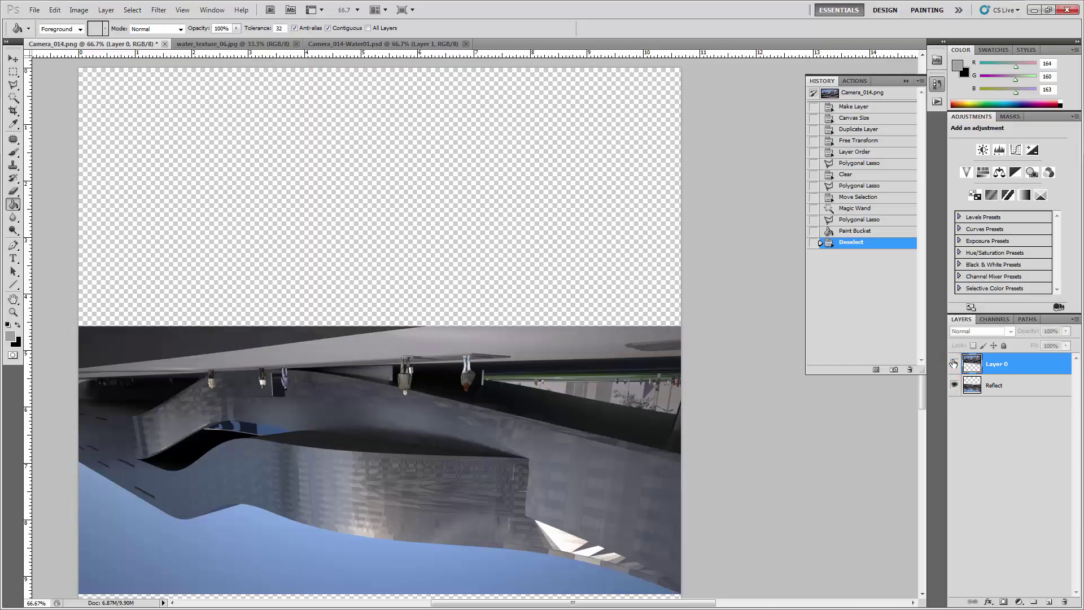
pyautogui.click(953, 363)
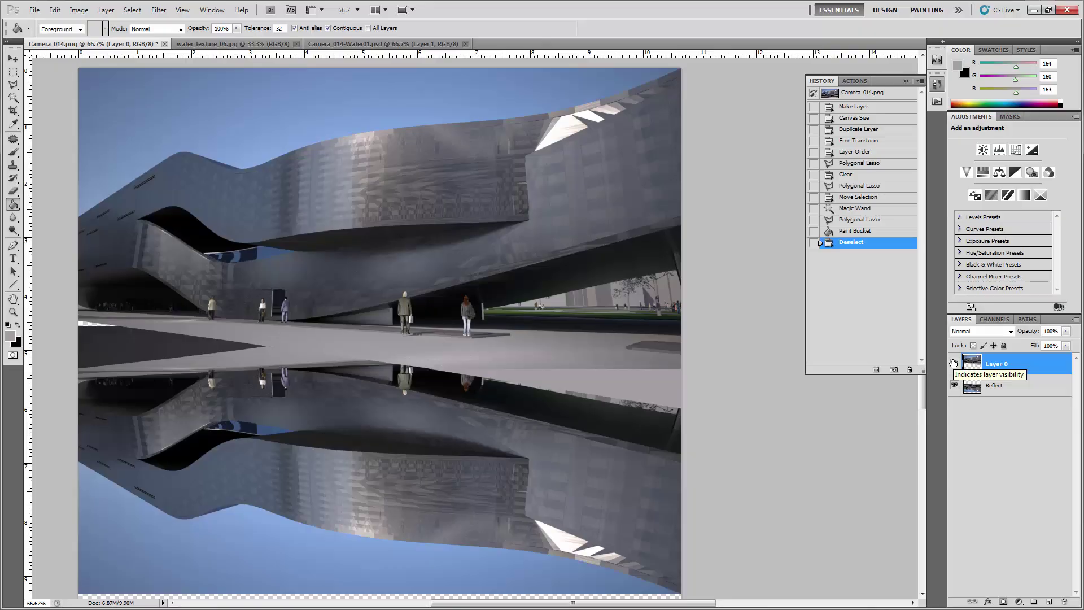
pyautogui.click(12, 57)
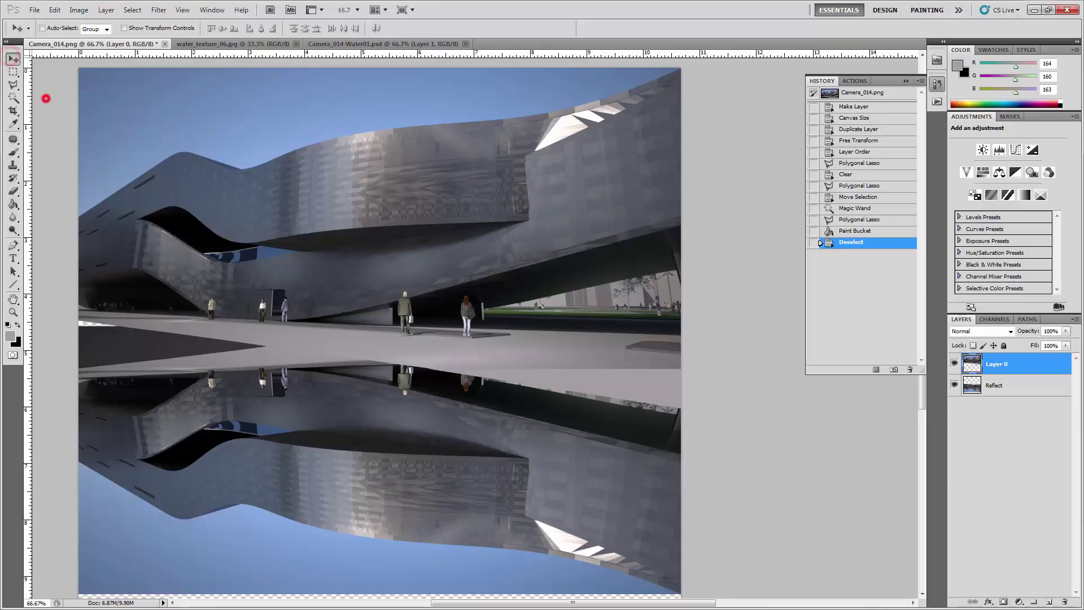
pyautogui.click(480, 13)
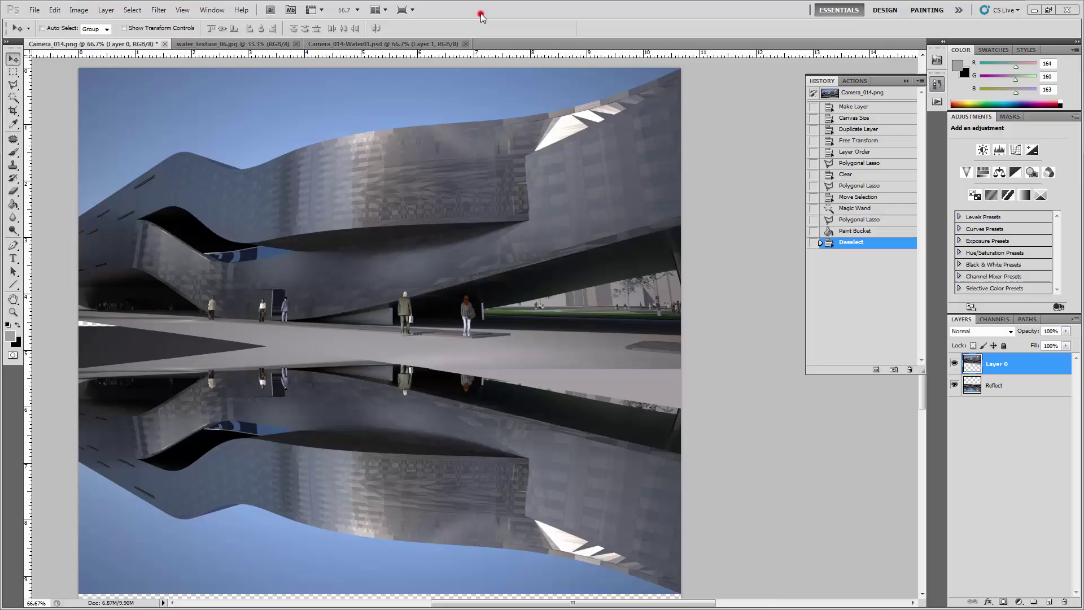
# Select the Reflect layer and nudge the reflection slightly upward.
pyautogui.click(1006, 389)
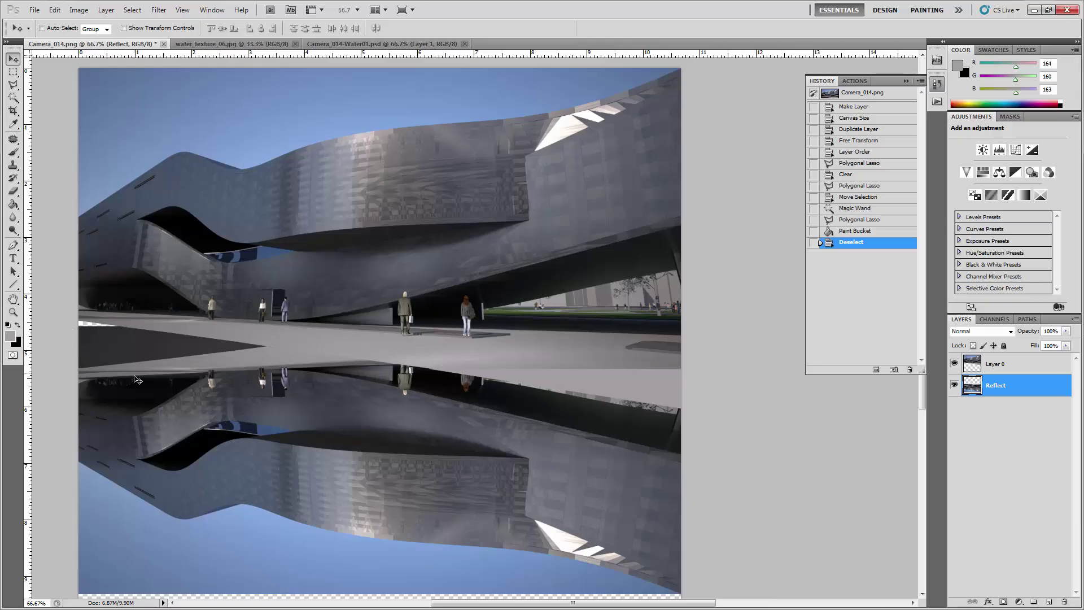
pyautogui.moveTo(162, 422); pyautogui.dragTo(163, 419)
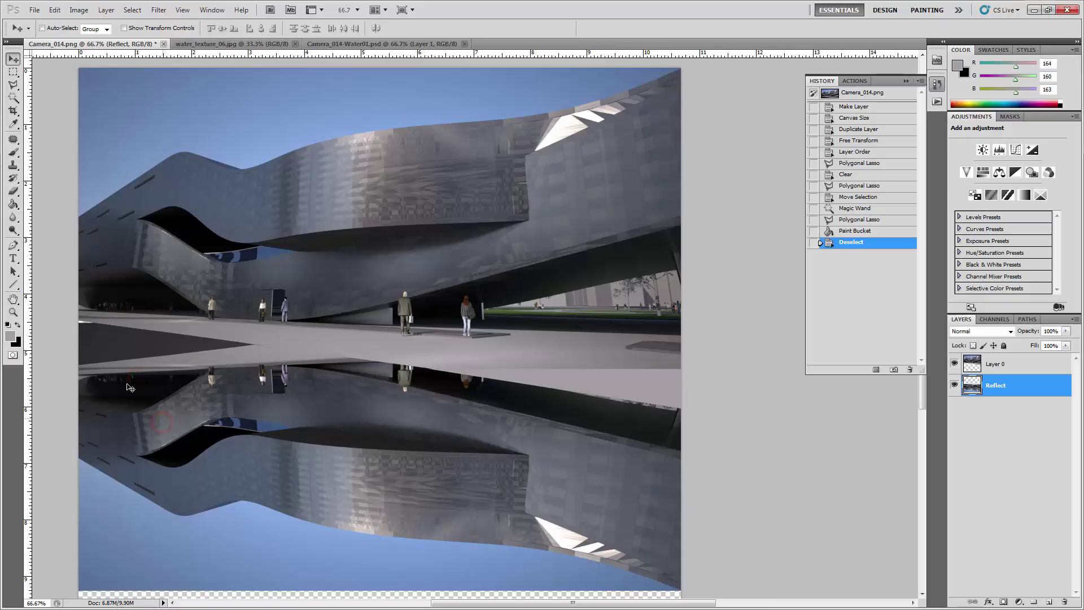
pyautogui.moveTo(120, 359); pyautogui.dragTo(114, 350)
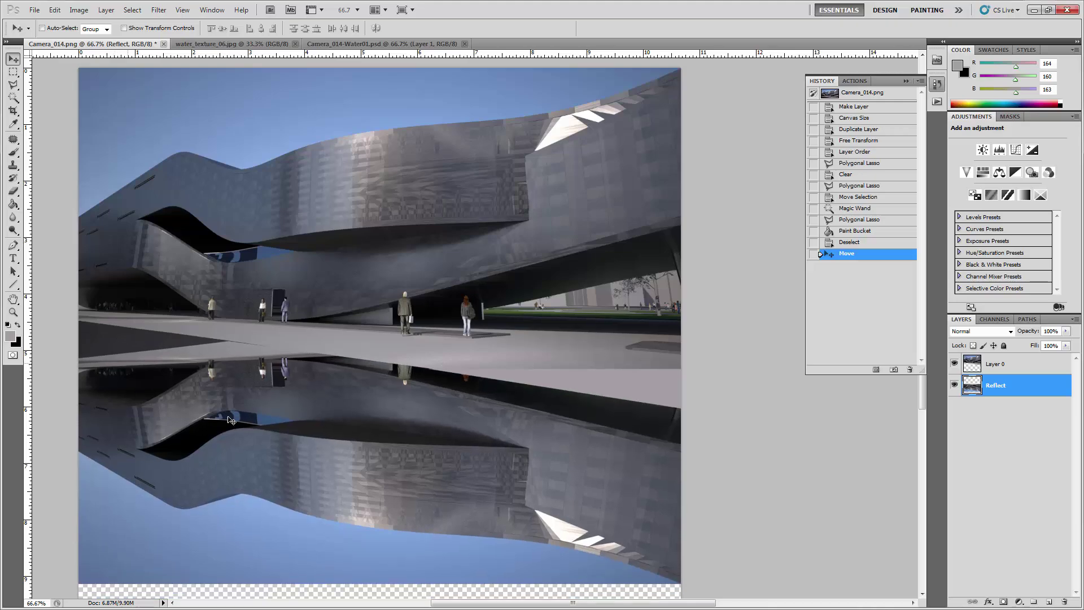
# Apply a vertical 90° Motion Blur to the Reflect layer to streak the reflection.
pyautogui.click(154, 11)
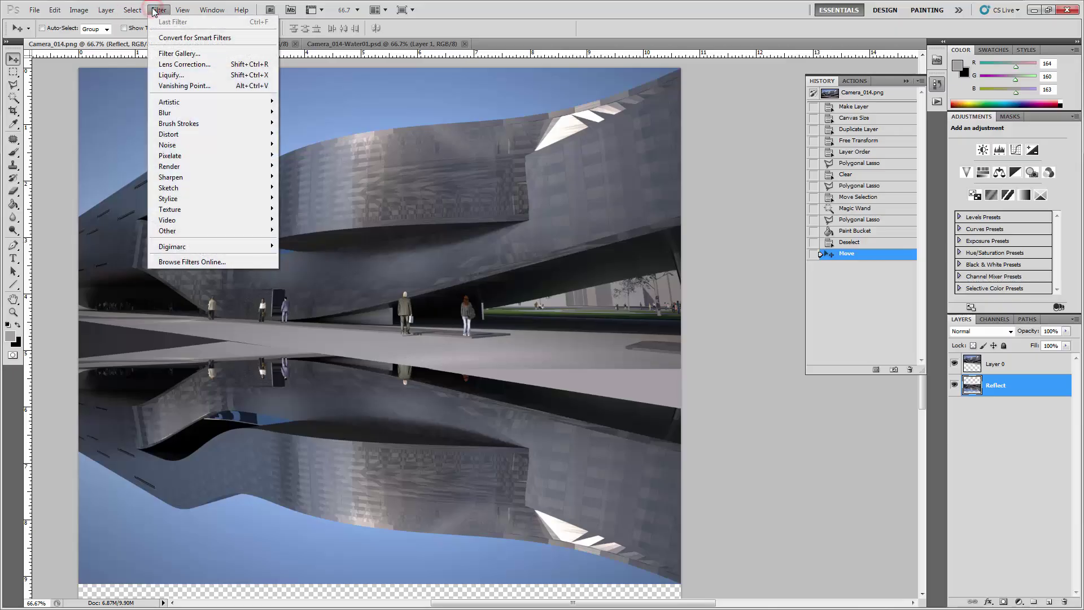
pyautogui.moveTo(222, 115)
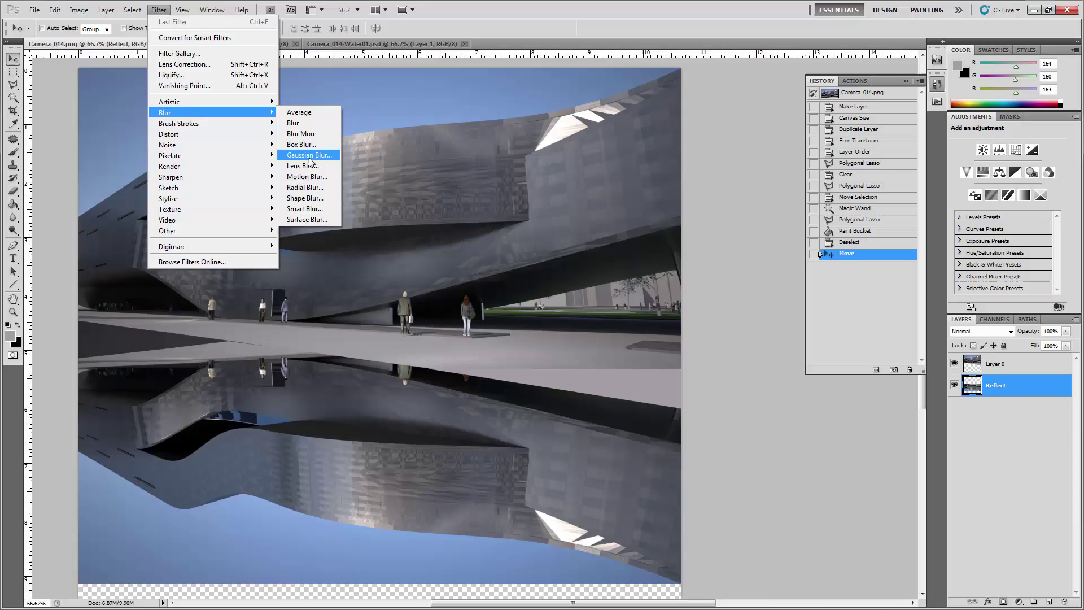
pyautogui.click(331, 179)
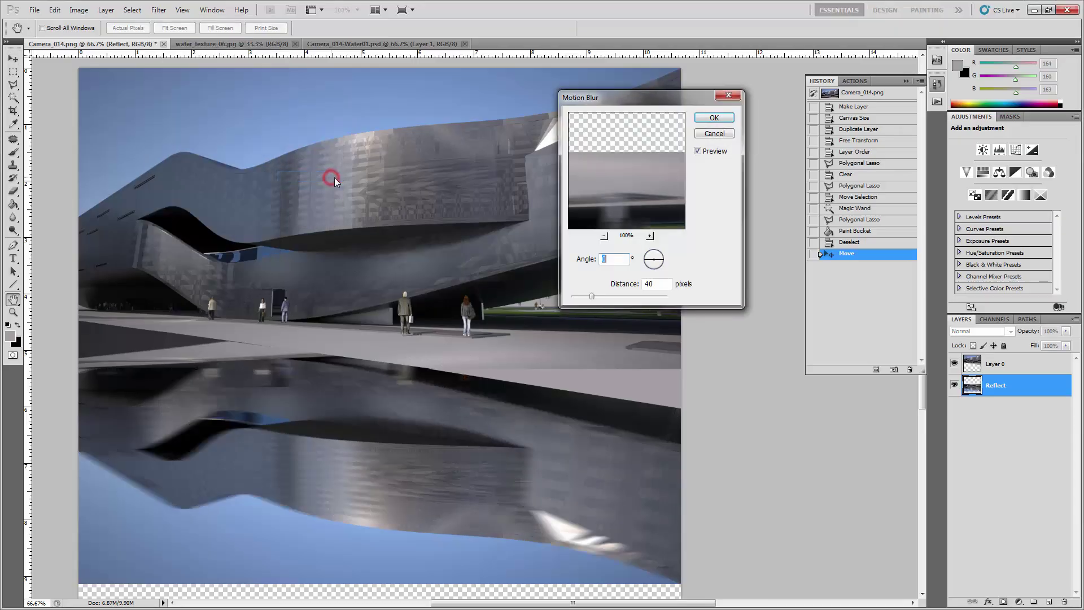
pyautogui.moveTo(589, 97); pyautogui.dragTo(269, 94)
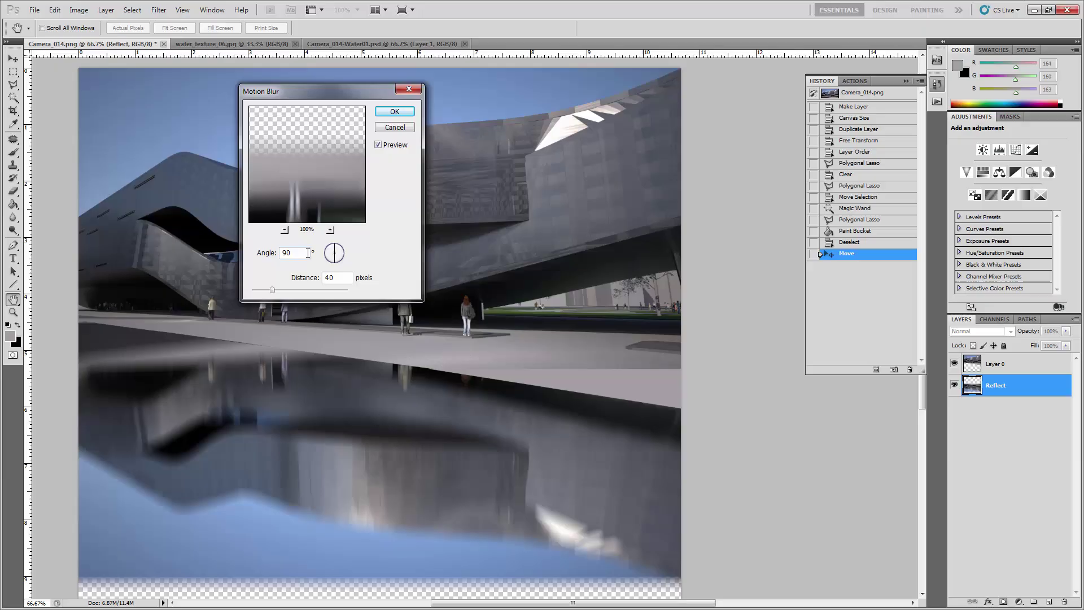
pyautogui.doubleClick(329, 279)
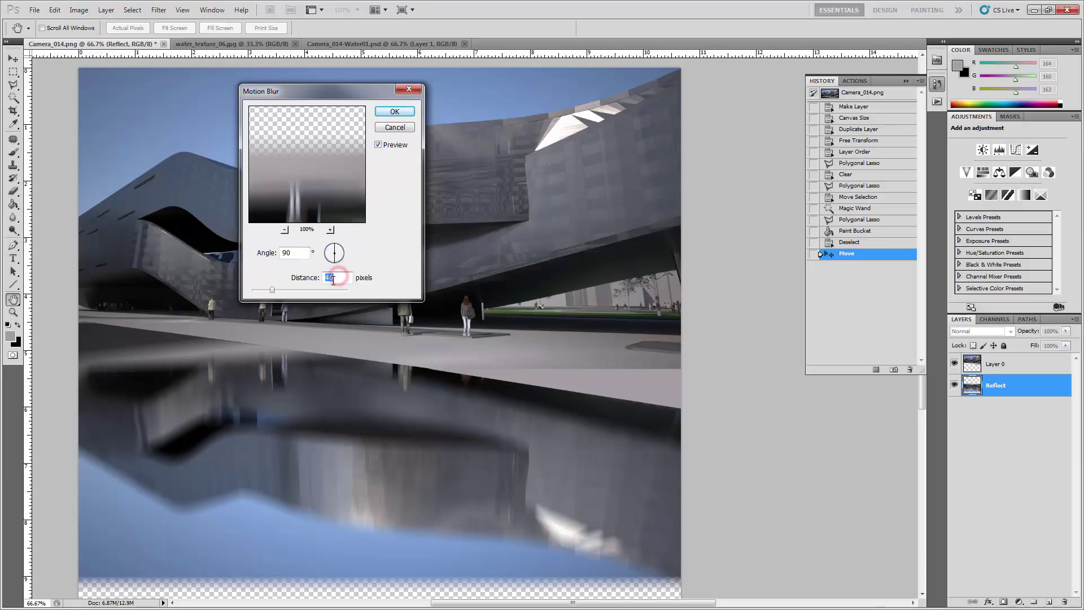
pyautogui.write('100')
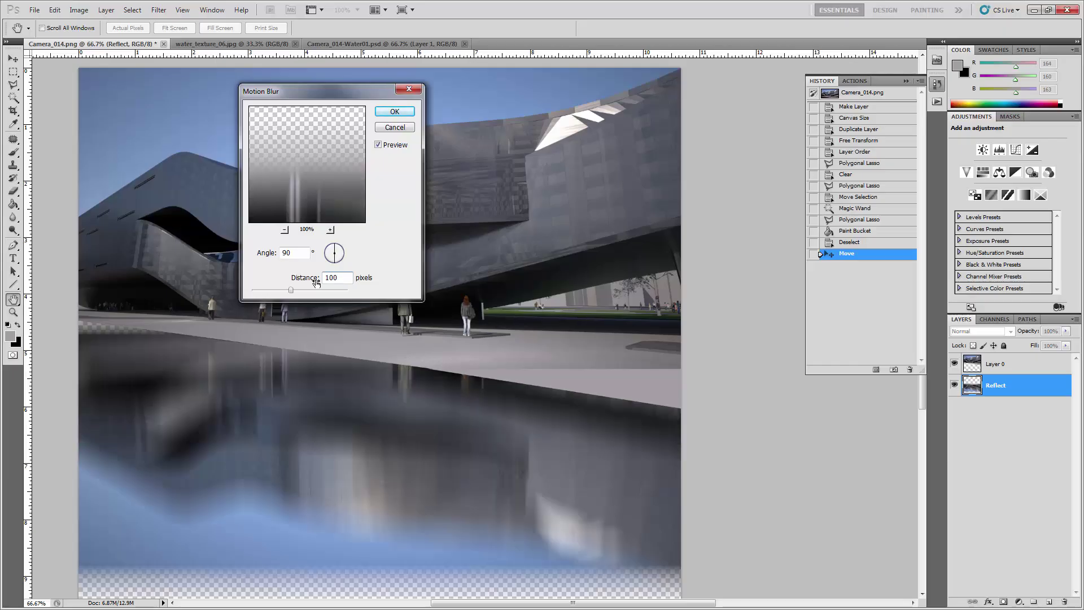
pyautogui.click(399, 111)
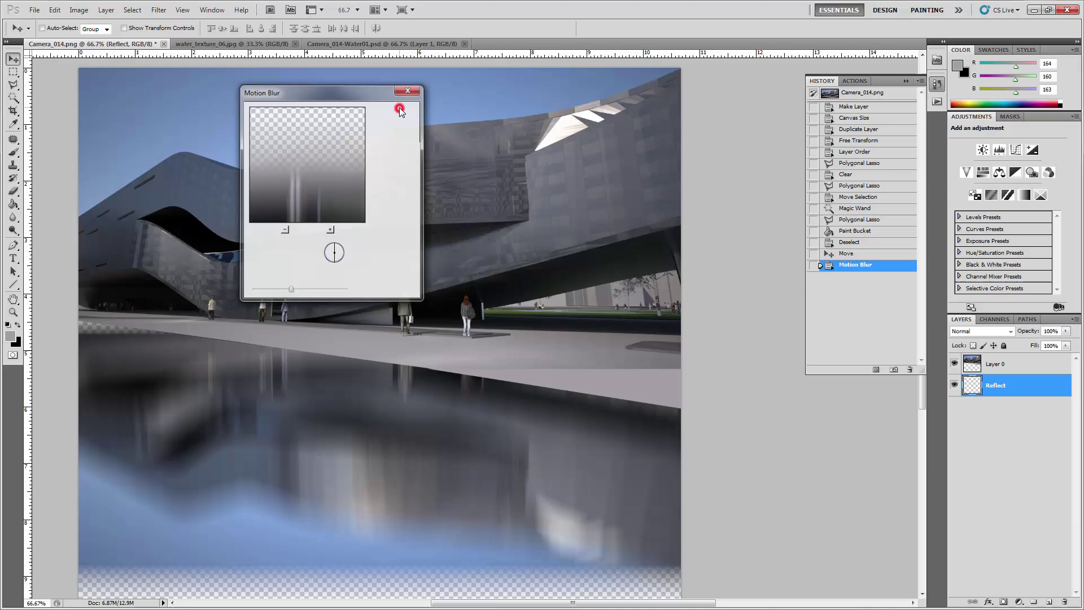
# Inspect the reflection with Layer 0 hidden, then undo a repeated blur.
pyautogui.click(954, 366)
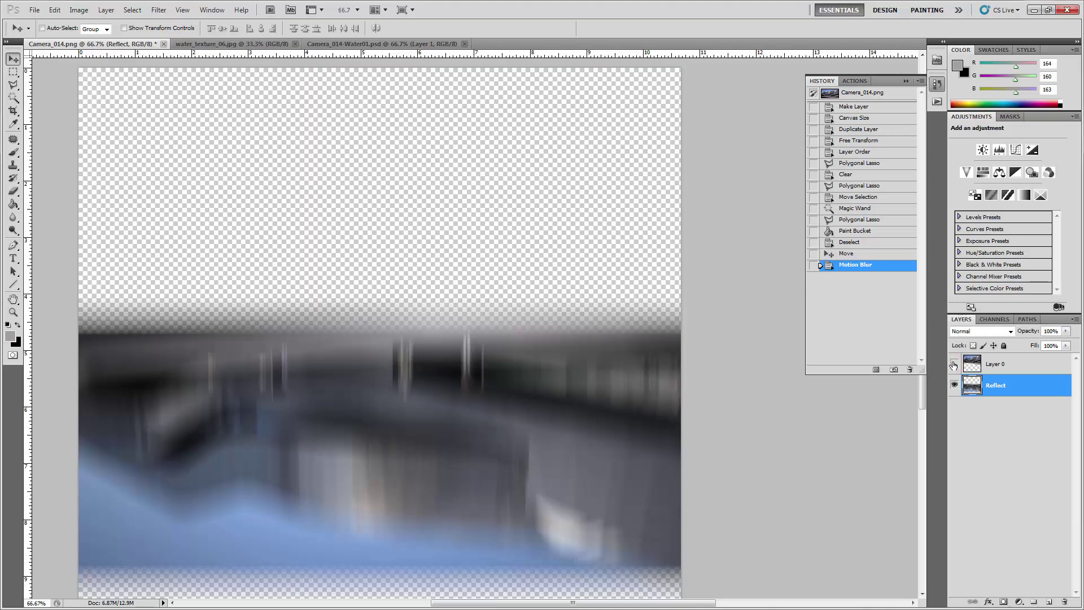
pyautogui.click(954, 364)
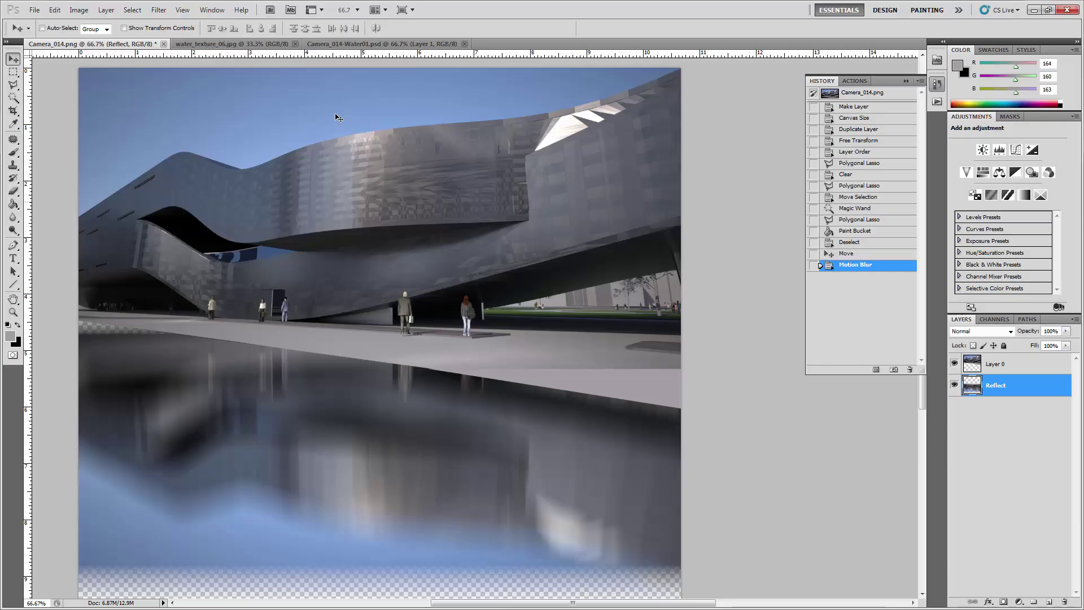
pyautogui.click(152, 10)
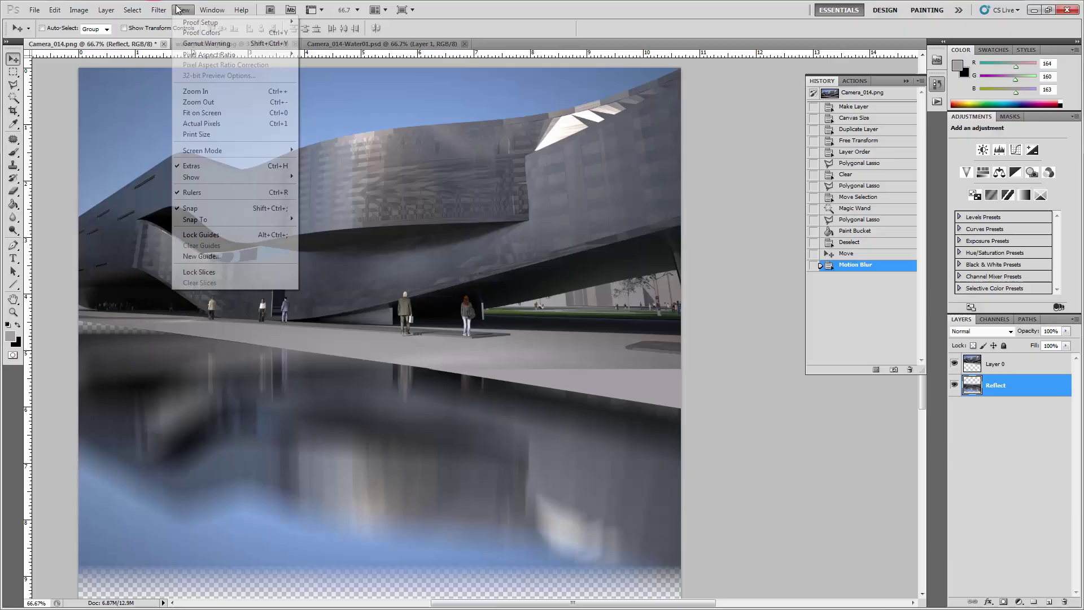
pyautogui.click(176, 22)
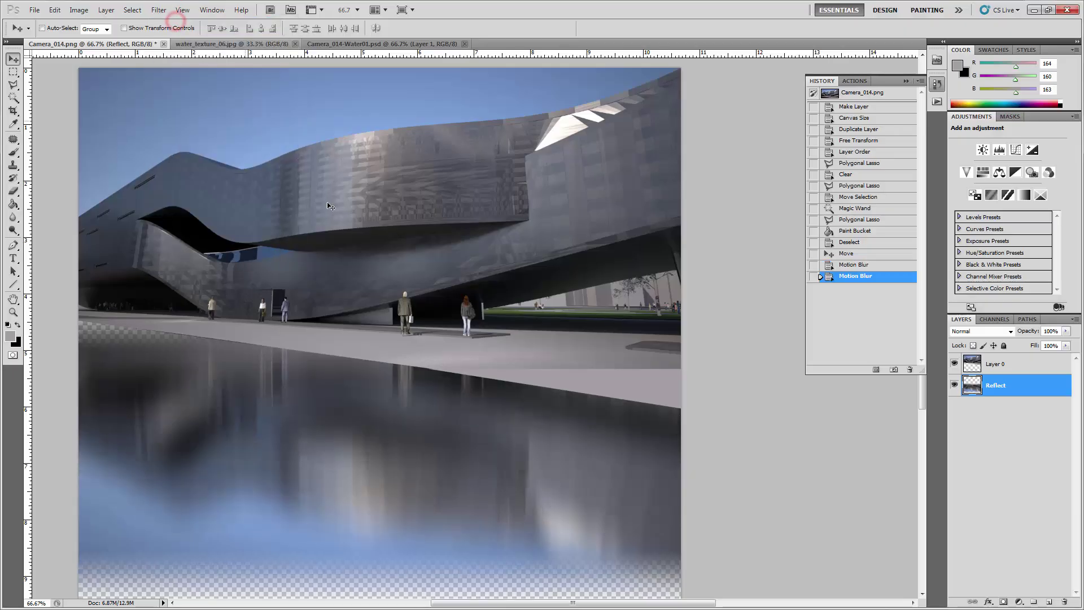
pyautogui.hotkey('ctrl', 'z')
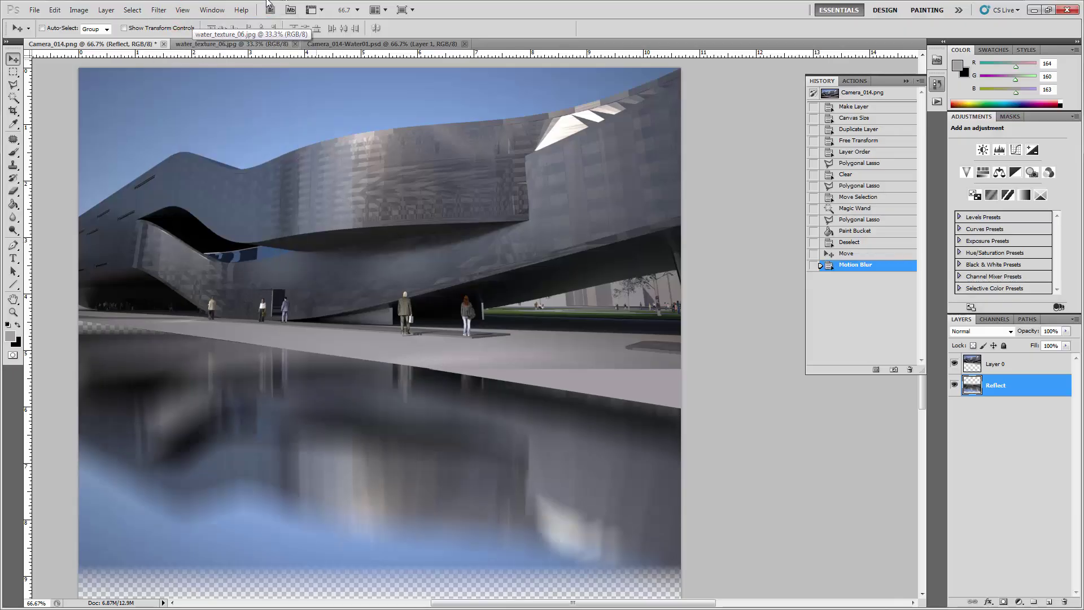
# Add a horizontal Motion Blur at 0° angle and 15-pixel distance to the reflection.
pyautogui.click(156, 9)
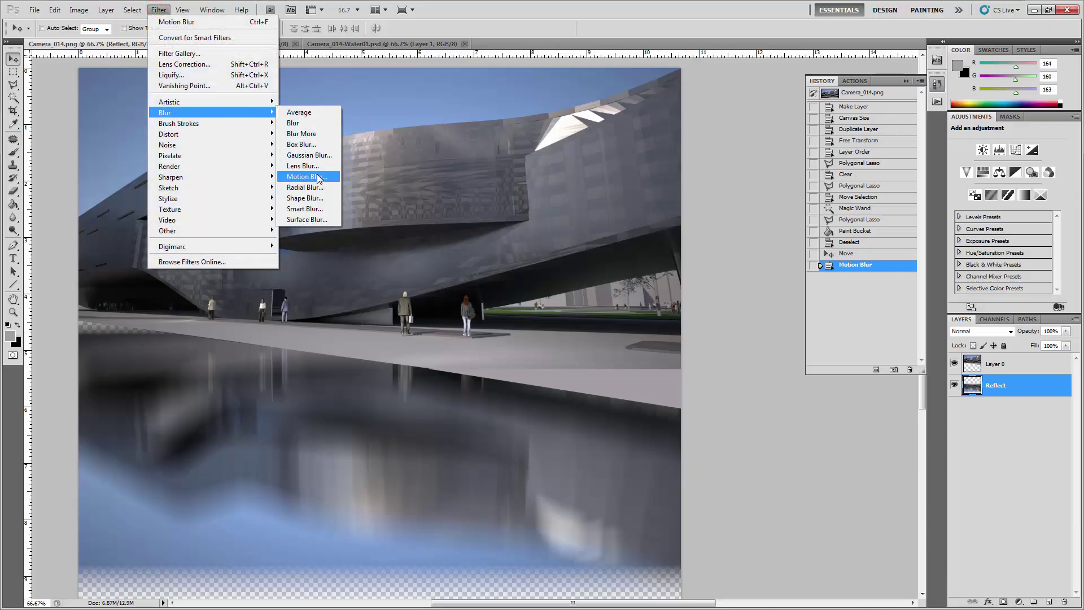
pyautogui.click(305, 176)
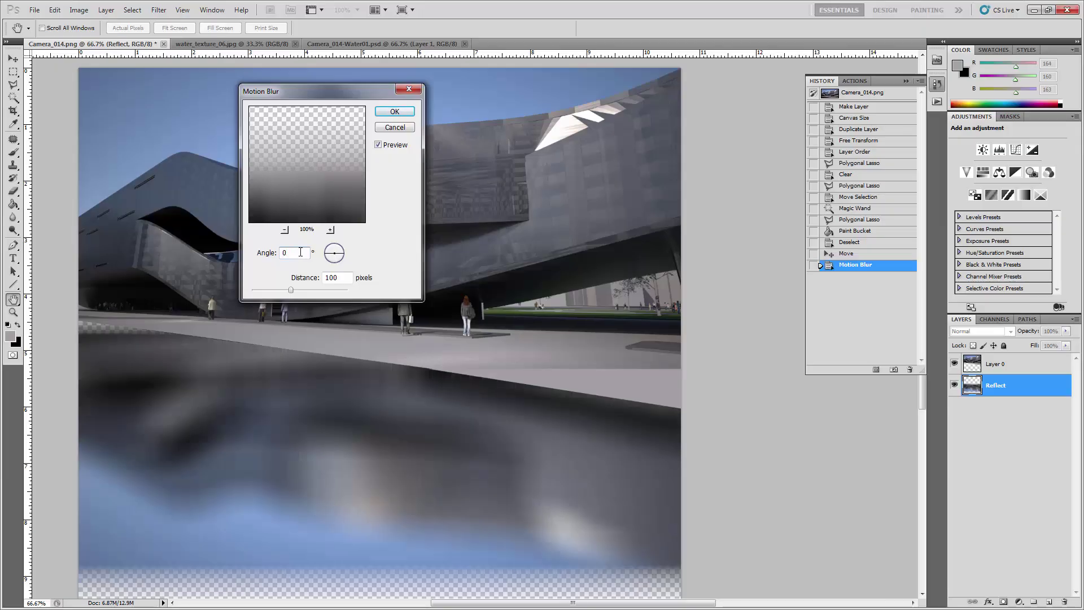
pyautogui.click(338, 280)
pyautogui.press('BackSpace')
pyautogui.press('BackSpace')
pyautogui.press('BackSpace')
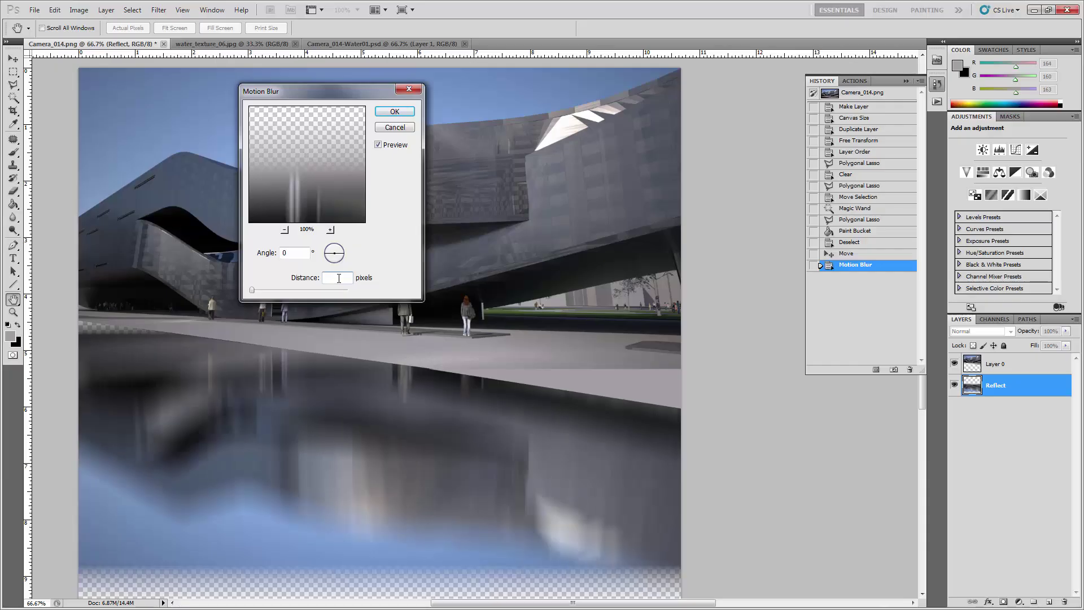
pyautogui.write('15')
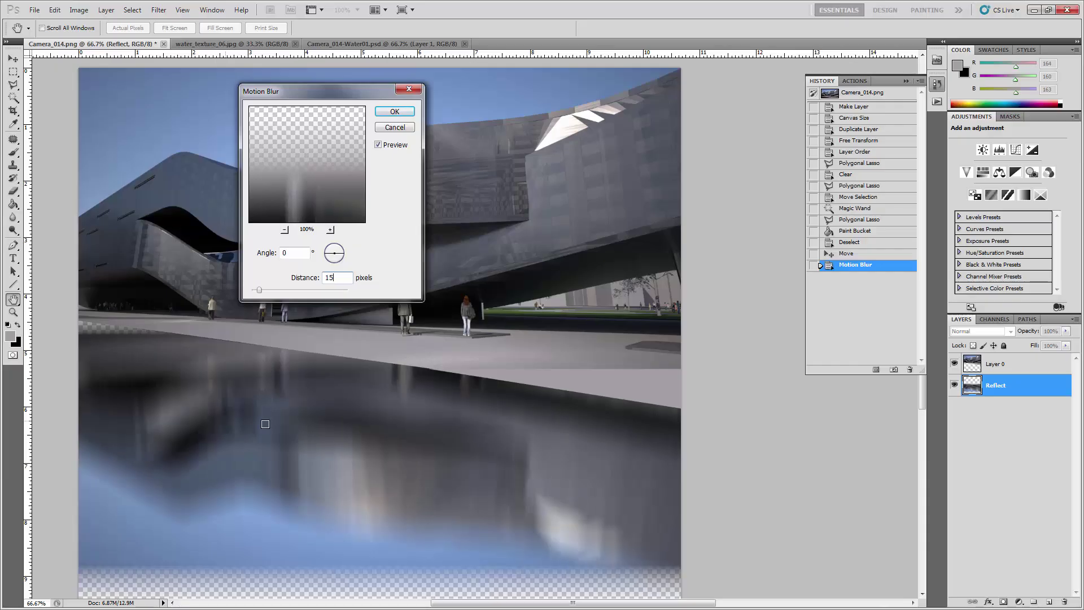
pyautogui.click(393, 110)
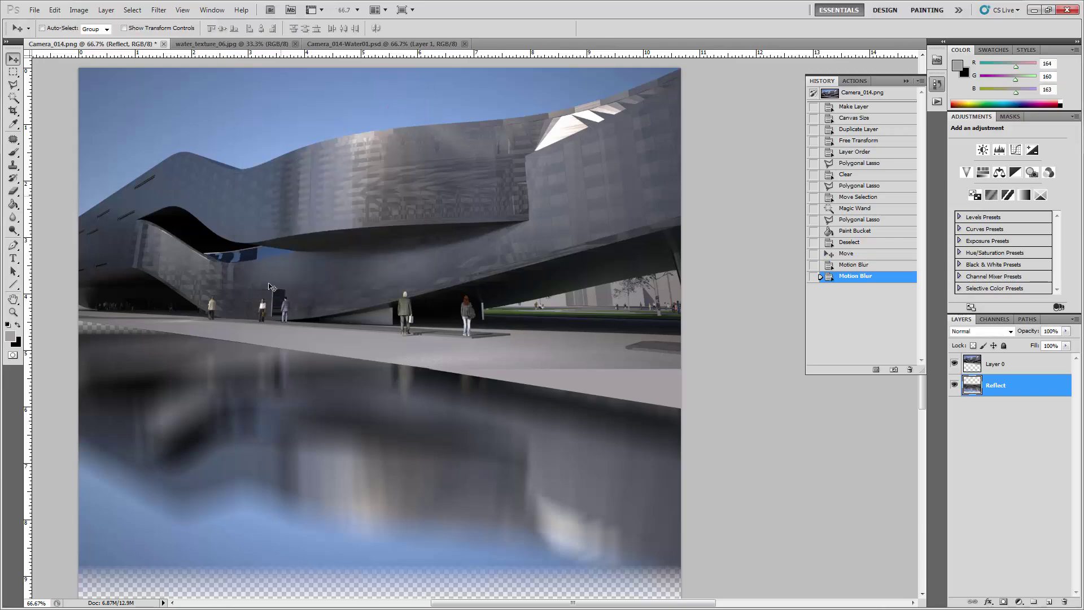
# Set up the Smudge Tool with a soft round 19 px brush and smudge the reflection once.
pyautogui.moveTo(415, 369); pyautogui.dragTo(458, 295)
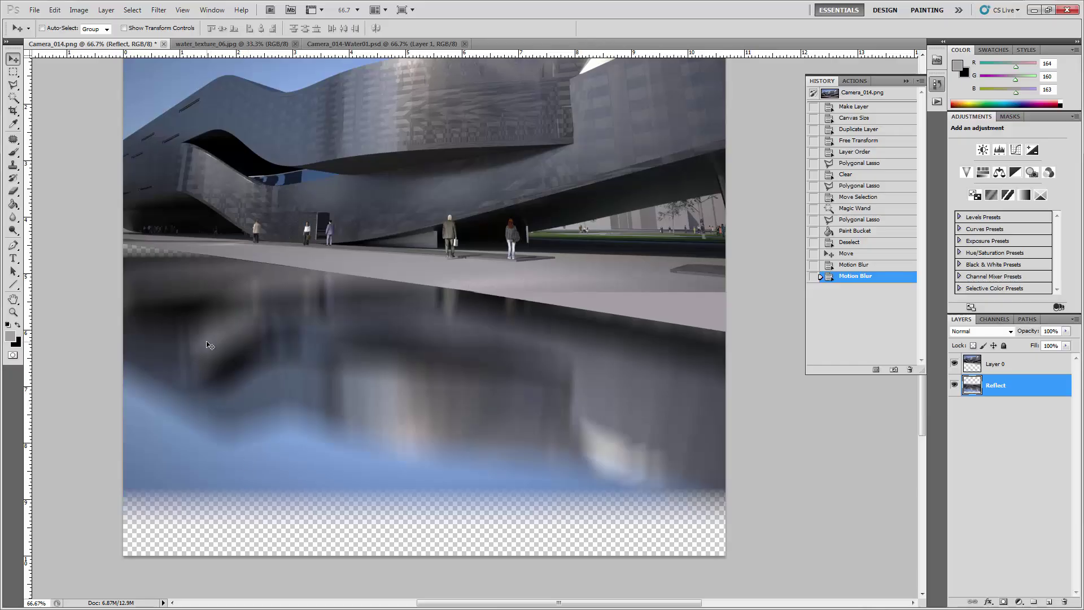
pyautogui.click(14, 219)
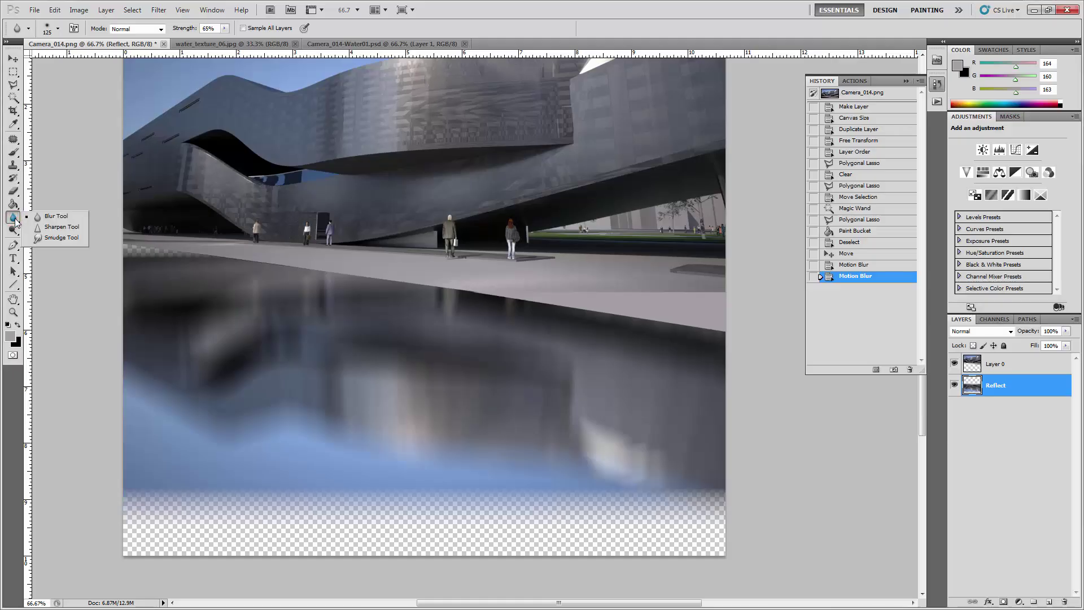
pyautogui.click(15, 221)
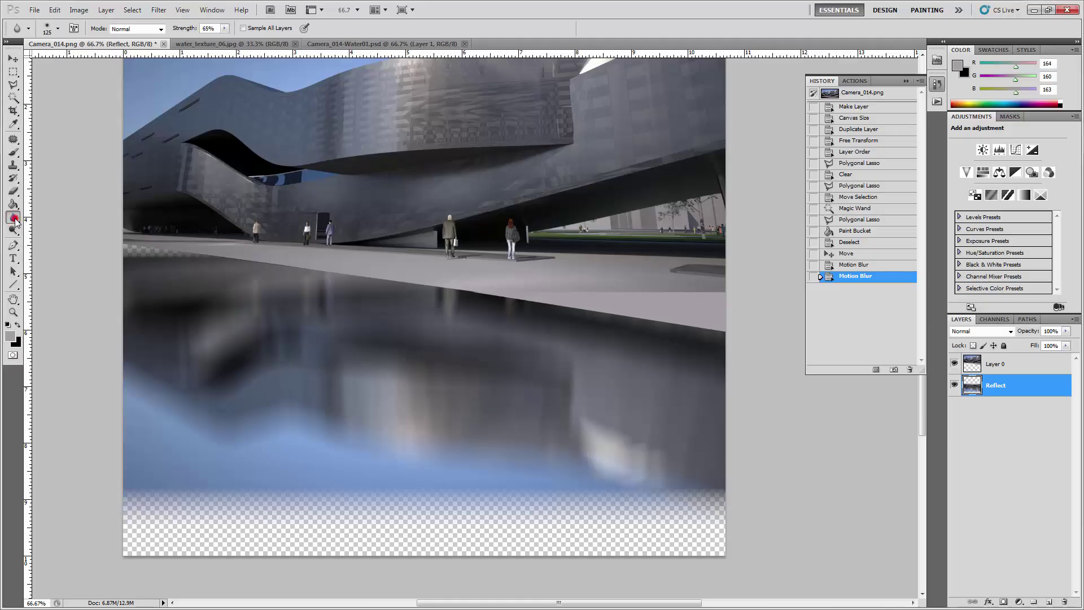
pyautogui.click(16, 218)
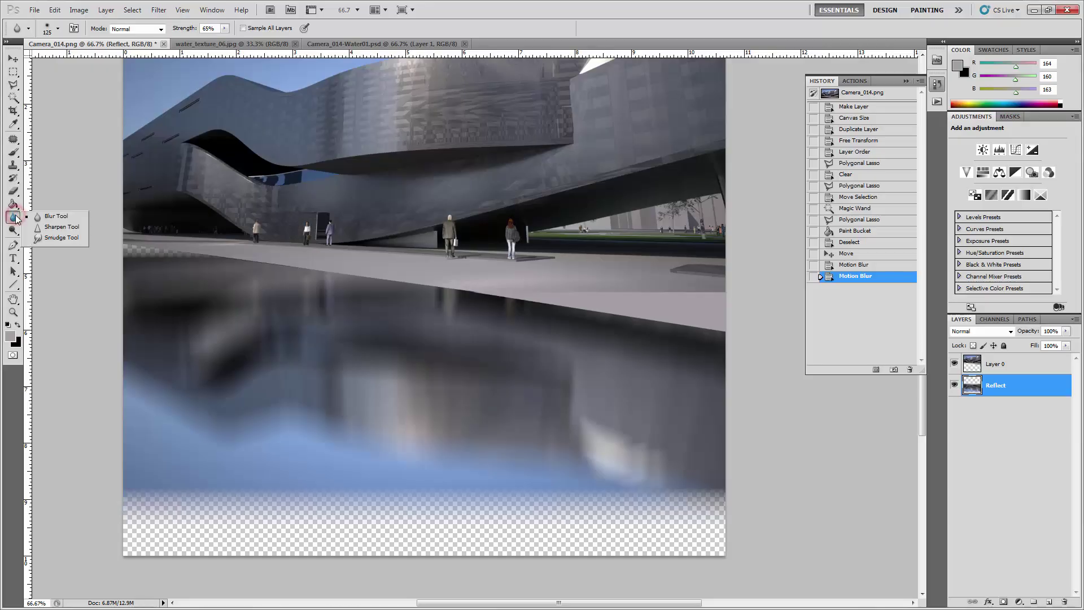
pyautogui.click(68, 240)
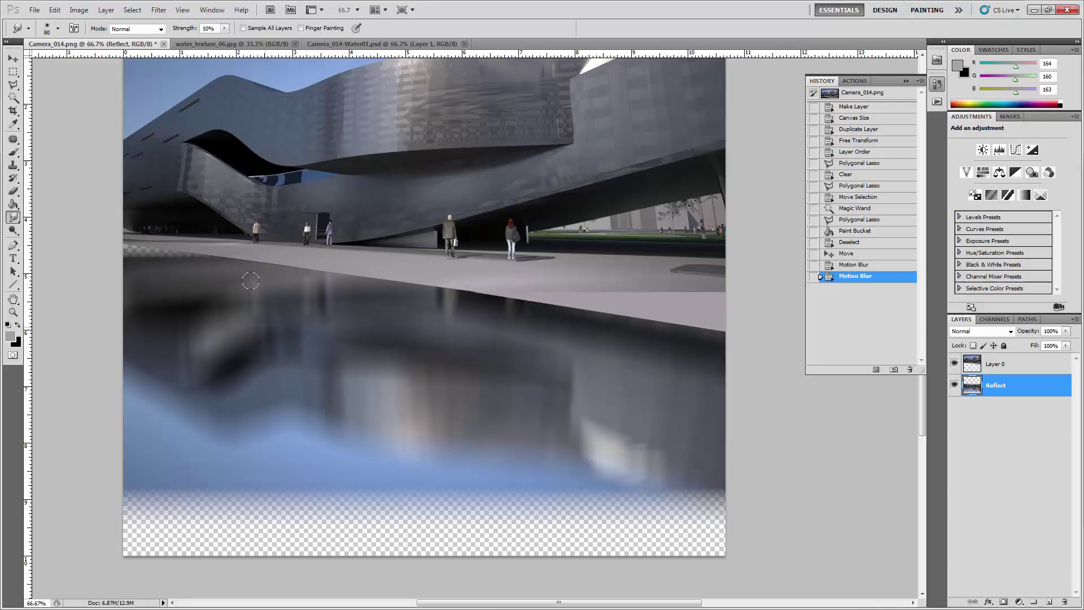
pyautogui.click(59, 29)
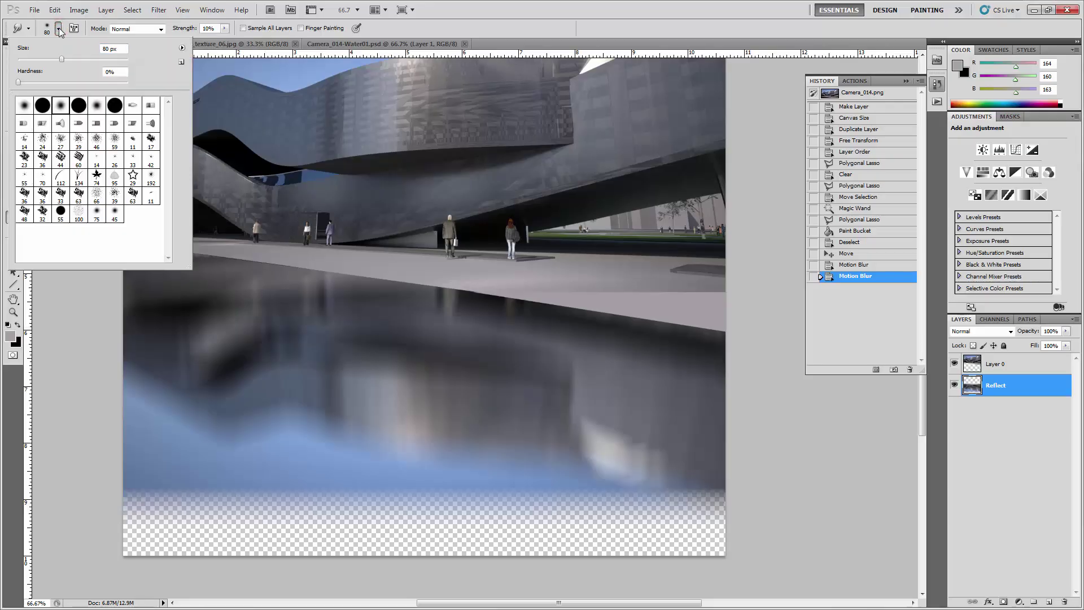
pyautogui.click(97, 105)
pyautogui.moveTo(62, 59); pyautogui.dragTo(28, 66)
pyautogui.moveTo(28, 59); pyautogui.dragTo(29, 59)
pyautogui.click(89, 326)
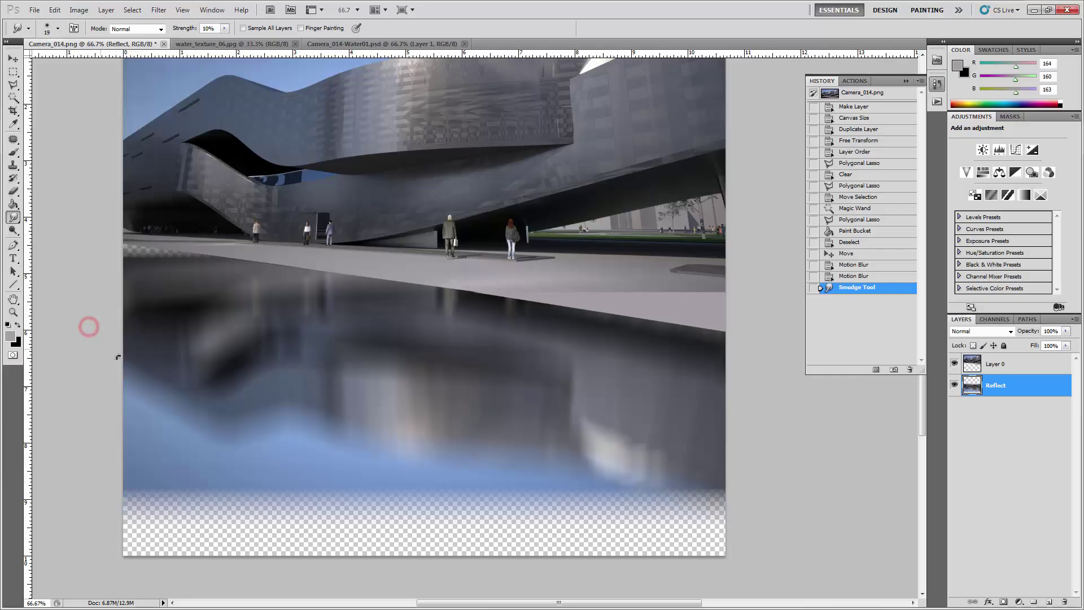
# Raise the smudge Strength to 75%.
pyautogui.click(224, 29)
pyautogui.moveTo(225, 39); pyautogui.dragTo(264, 48)
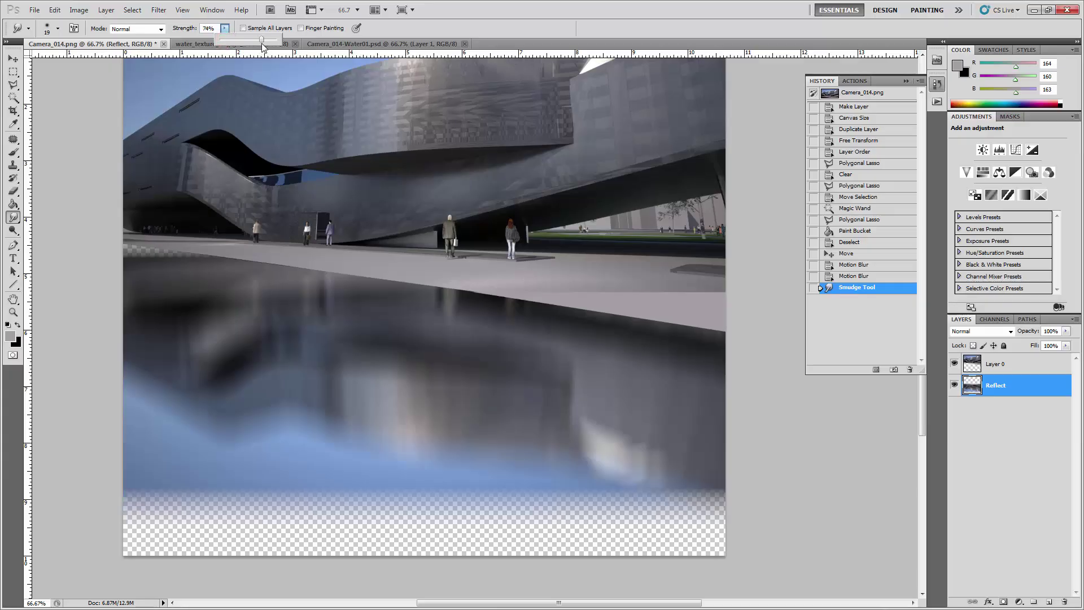
pyautogui.moveTo(262, 45); pyautogui.dragTo(263, 45)
pyautogui.click(390, 34)
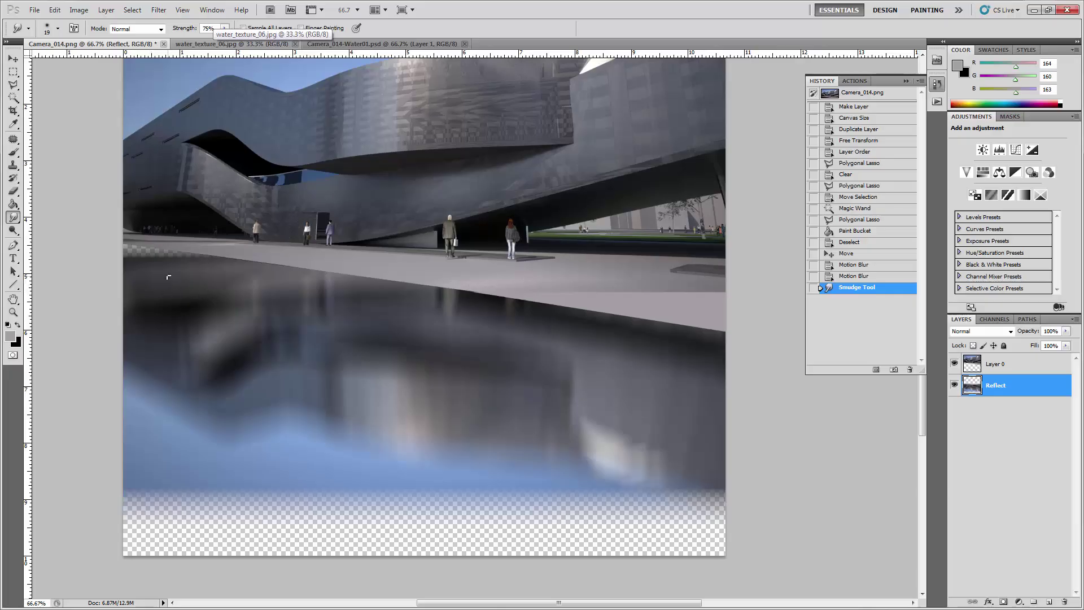
# Smudge the left and lower-left parts of the water reflection into soft streaks.
pyautogui.moveTo(157, 279); pyautogui.dragTo(235, 307)
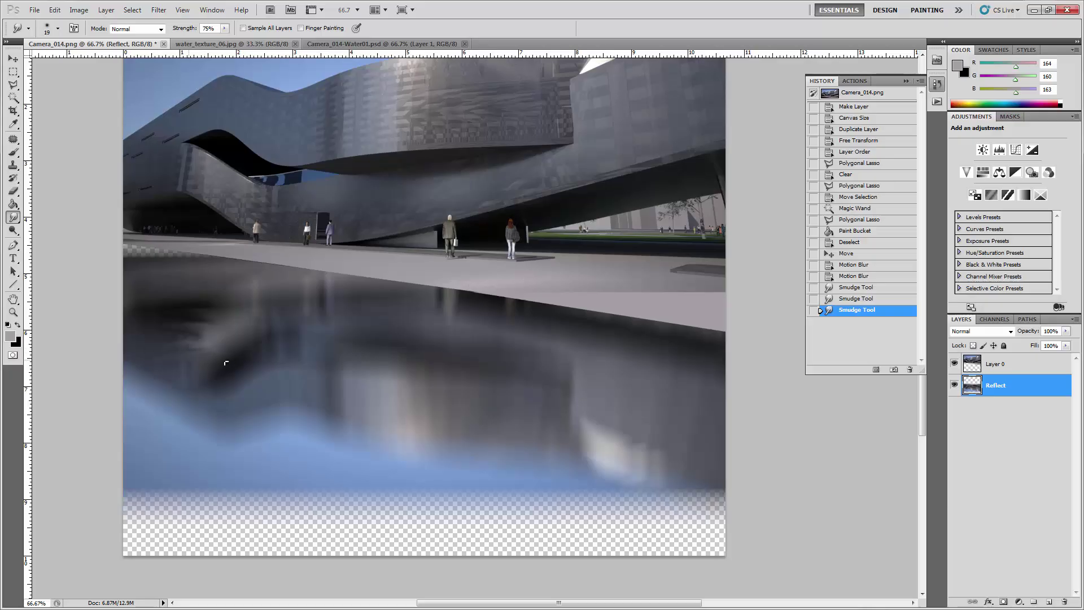
pyautogui.moveTo(180, 375); pyautogui.dragTo(176, 324)
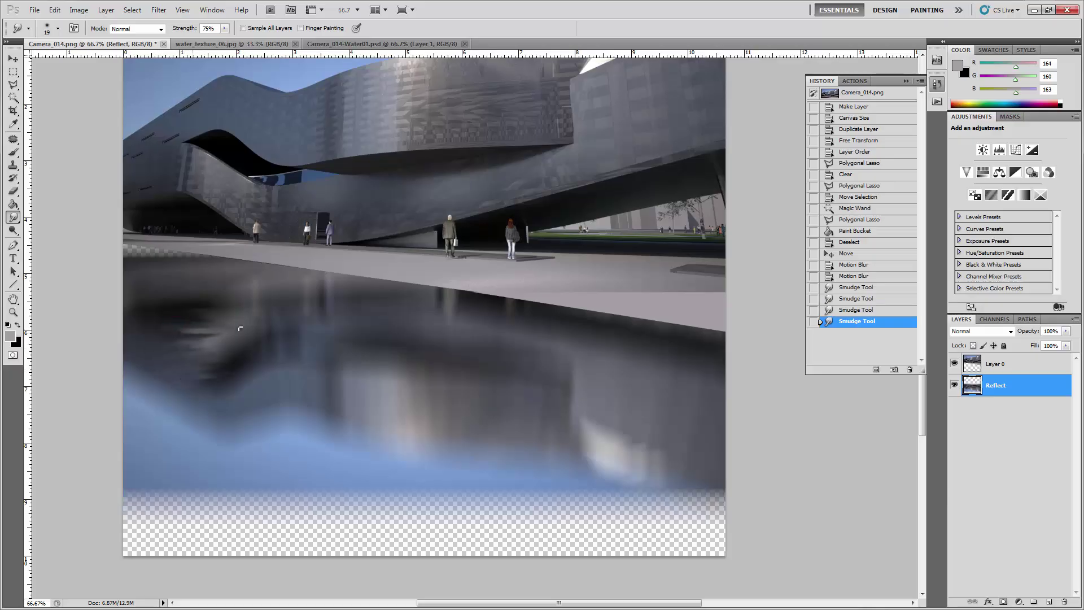
pyautogui.moveTo(237, 310)
pyautogui.mouseDown()
pyautogui.moveTo(182, 301)
pyautogui.moveTo(180, 328)
pyautogui.mouseUp()
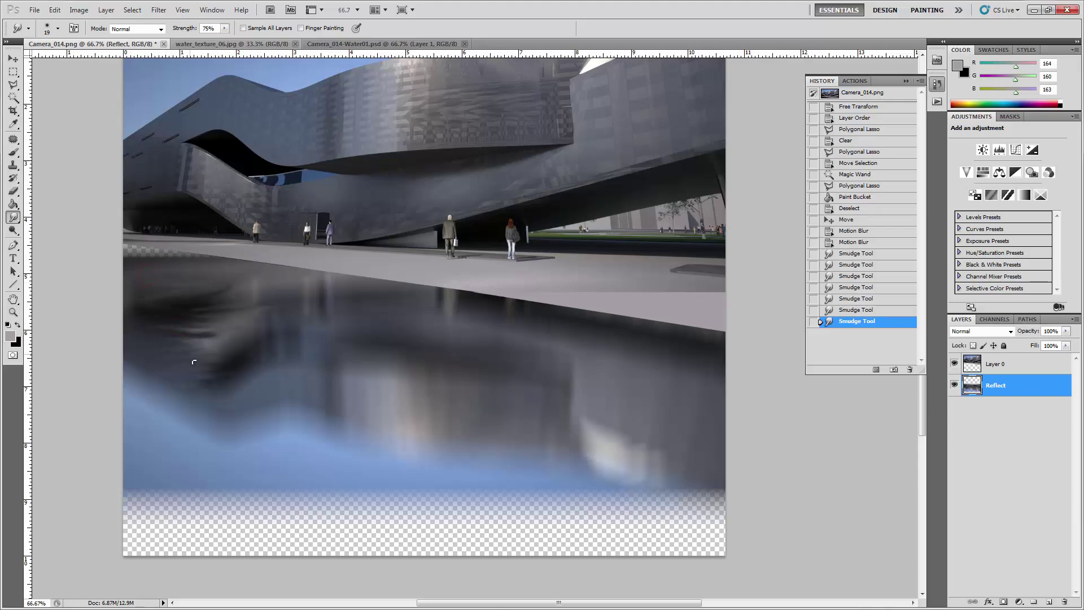
pyautogui.moveTo(201, 366)
pyautogui.mouseDown()
pyautogui.moveTo(231, 387)
pyautogui.moveTo(120, 389)
pyautogui.moveTo(160, 385)
pyautogui.moveTo(143, 373)
pyautogui.moveTo(120, 415)
pyautogui.moveTo(174, 432)
pyautogui.mouseUp()
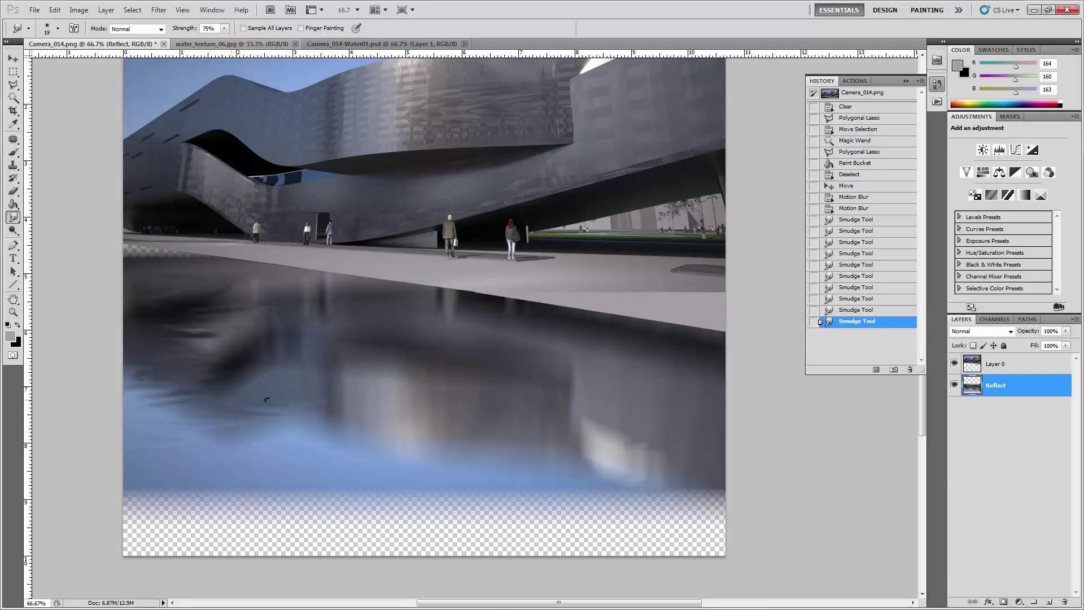
pyautogui.moveTo(231, 391)
pyautogui.mouseDown()
pyautogui.moveTo(285, 389)
pyautogui.moveTo(257, 374)
pyautogui.mouseUp()
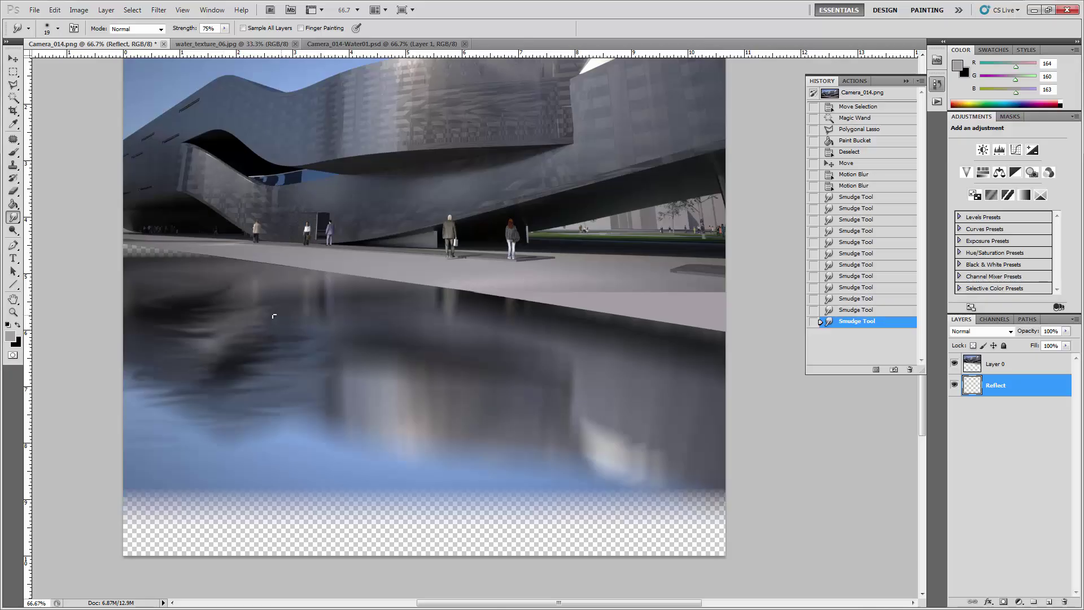
pyautogui.moveTo(283, 313)
pyautogui.mouseDown()
pyautogui.moveTo(214, 309)
pyautogui.moveTo(223, 284)
pyautogui.moveTo(308, 271)
pyautogui.moveTo(320, 293)
pyautogui.moveTo(232, 317)
pyautogui.mouseUp()
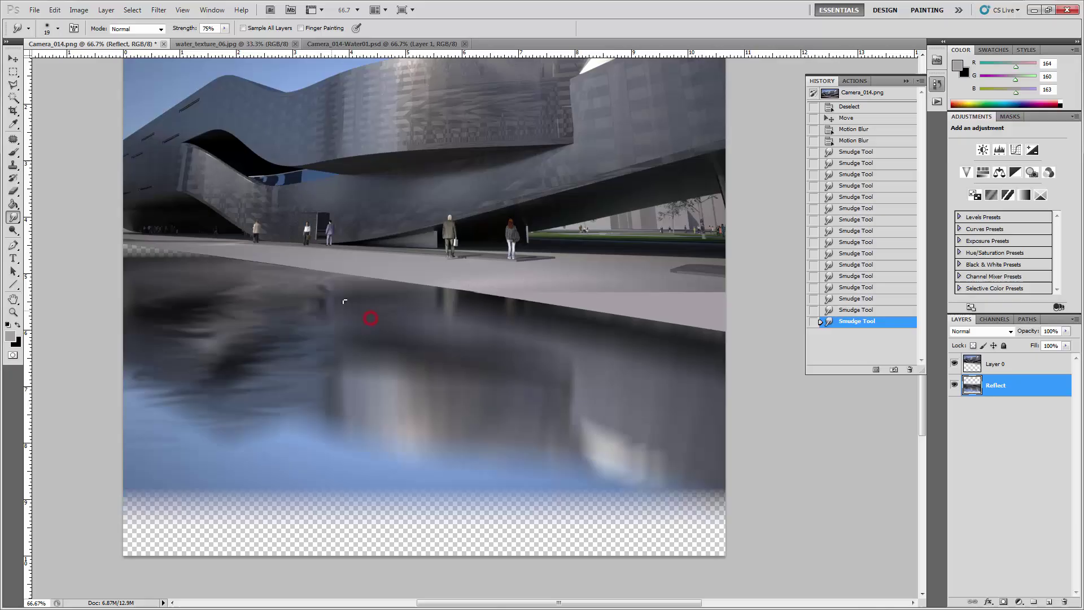
pyautogui.moveTo(345, 302)
pyautogui.mouseDown()
pyautogui.moveTo(337, 282)
pyautogui.moveTo(290, 348)
pyautogui.mouseUp()
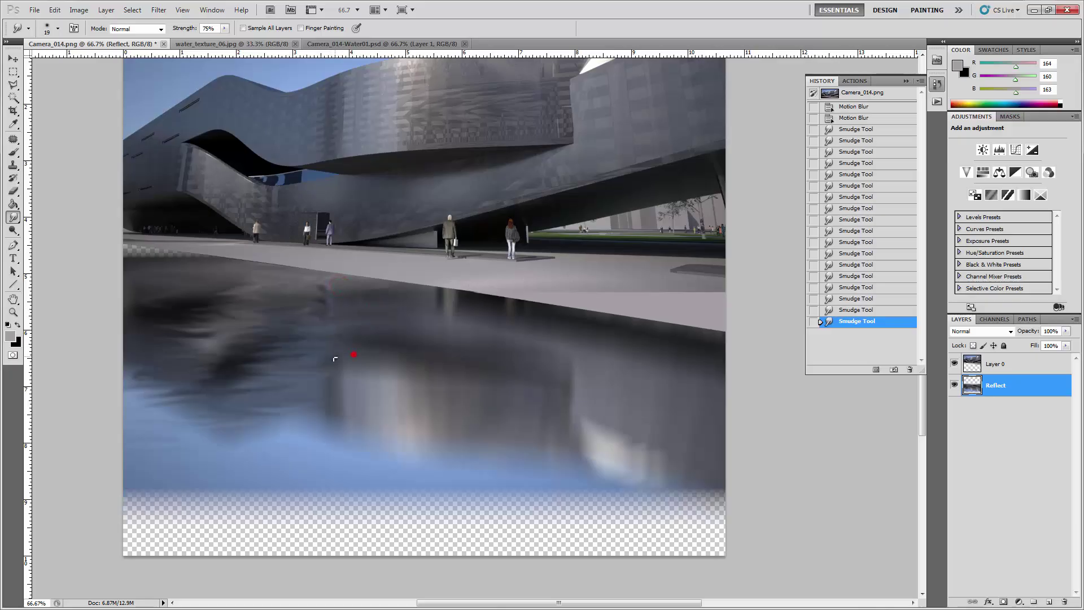
# Smear the middle, the water's edge and the bright right patches, then re-smudge the left side.
pyautogui.moveTo(352, 390)
pyautogui.mouseDown()
pyautogui.moveTo(367, 423)
pyautogui.moveTo(406, 367)
pyautogui.mouseUp()
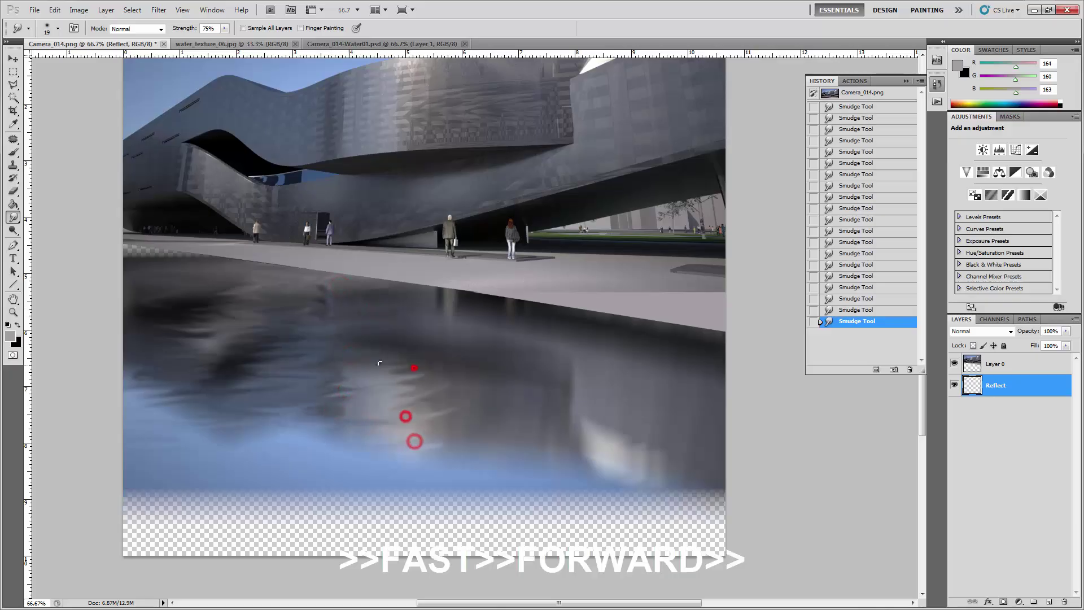
pyautogui.moveTo(425, 297); pyautogui.dragTo(460, 310)
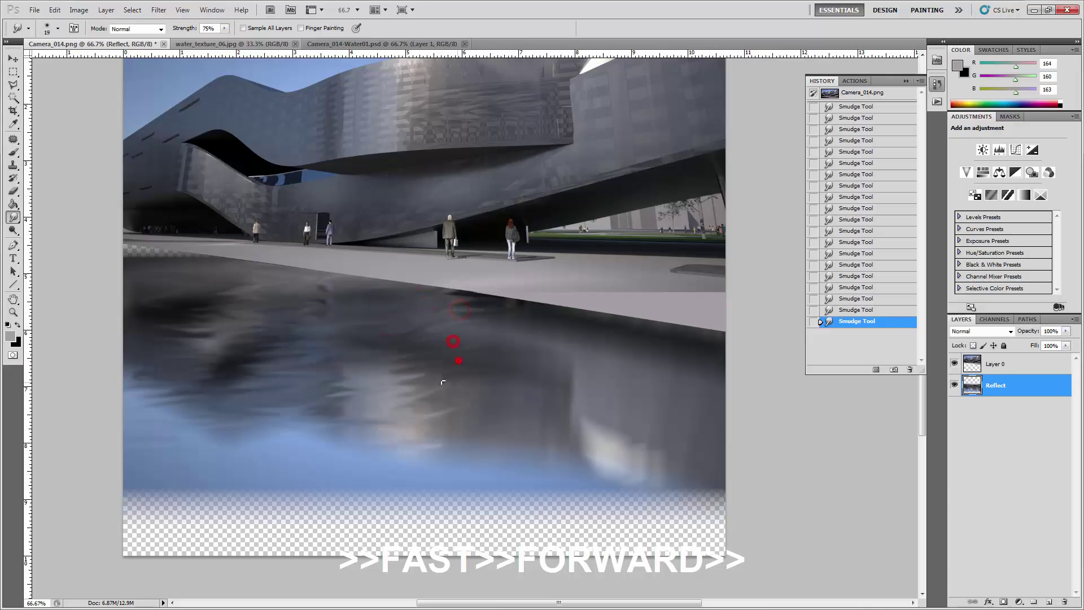
pyautogui.moveTo(443, 382); pyautogui.dragTo(460, 431)
pyautogui.moveTo(634, 469)
pyautogui.mouseDown()
pyautogui.moveTo(653, 438)
pyautogui.moveTo(602, 423)
pyautogui.mouseUp()
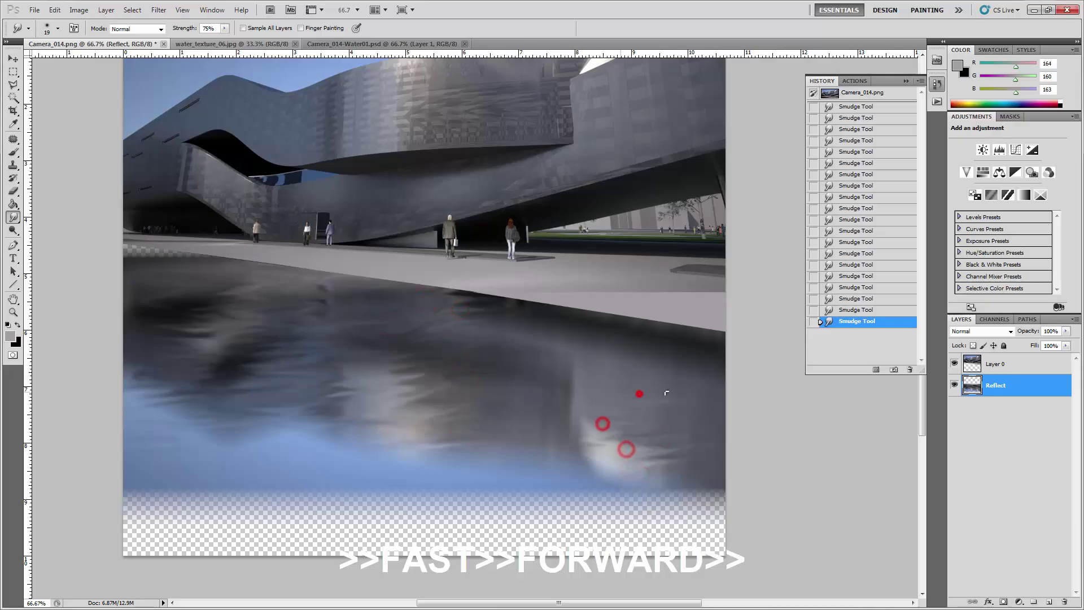
pyautogui.moveTo(644, 359); pyautogui.dragTo(678, 357)
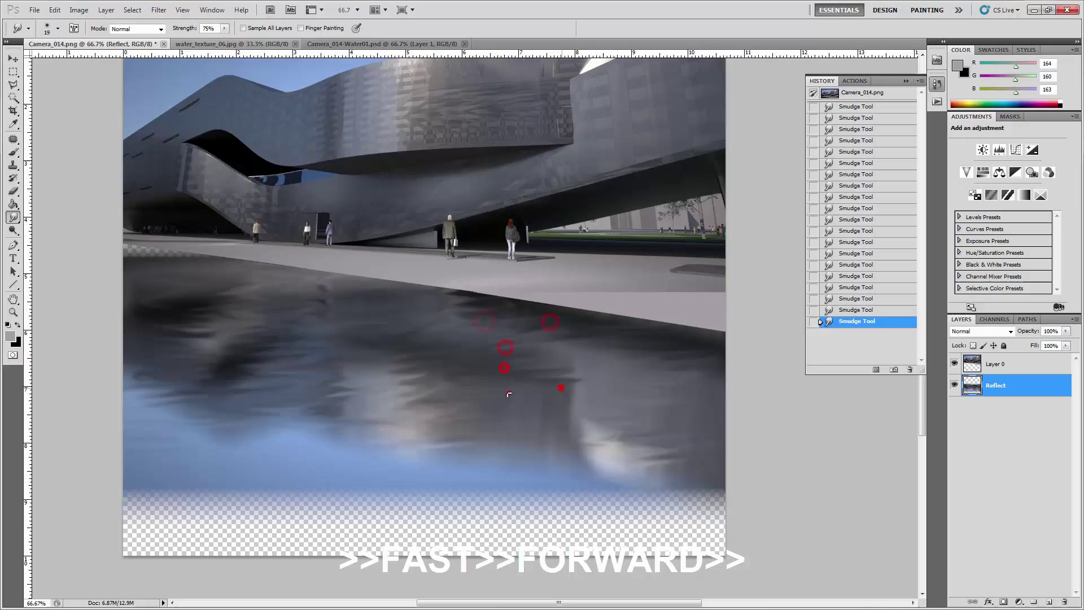
pyautogui.moveTo(508, 393)
pyautogui.mouseDown()
pyautogui.moveTo(505, 425)
pyautogui.moveTo(546, 452)
pyautogui.moveTo(601, 421)
pyautogui.moveTo(587, 438)
pyautogui.moveTo(375, 363)
pyautogui.mouseUp()
pyautogui.moveTo(126, 254); pyautogui.dragTo(298, 278)
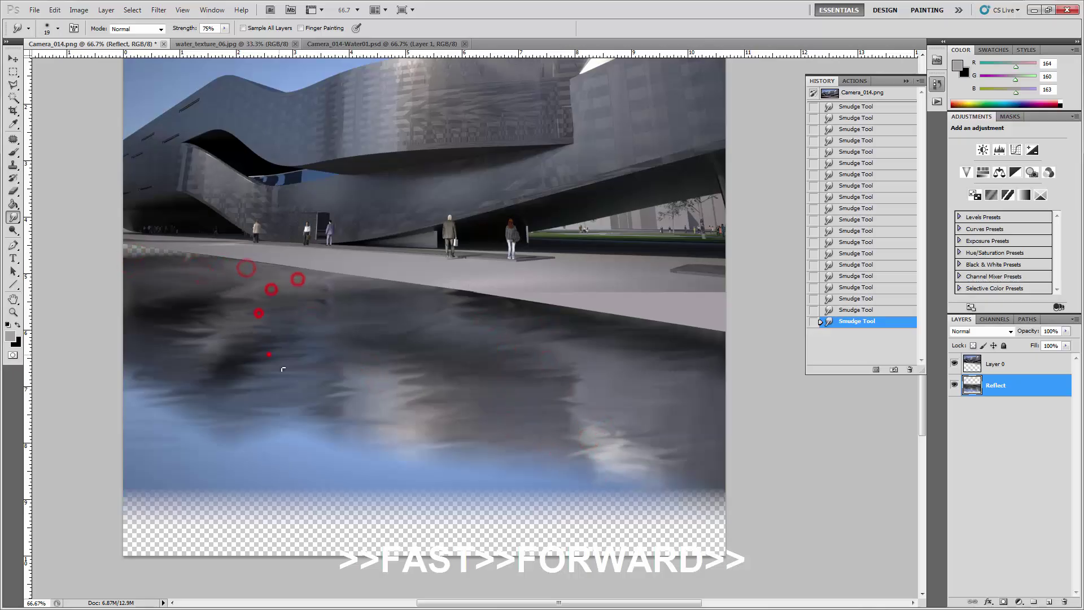
pyautogui.moveTo(208, 416); pyautogui.dragTo(293, 411)
pyautogui.moveTo(254, 479); pyautogui.dragTo(300, 479)
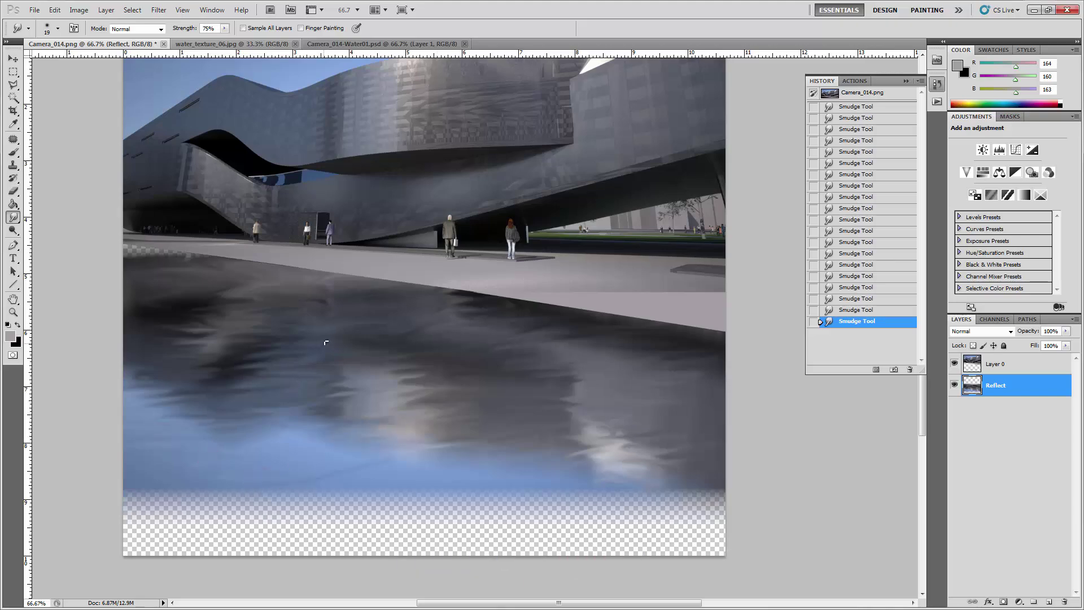
pyautogui.click(13, 216)
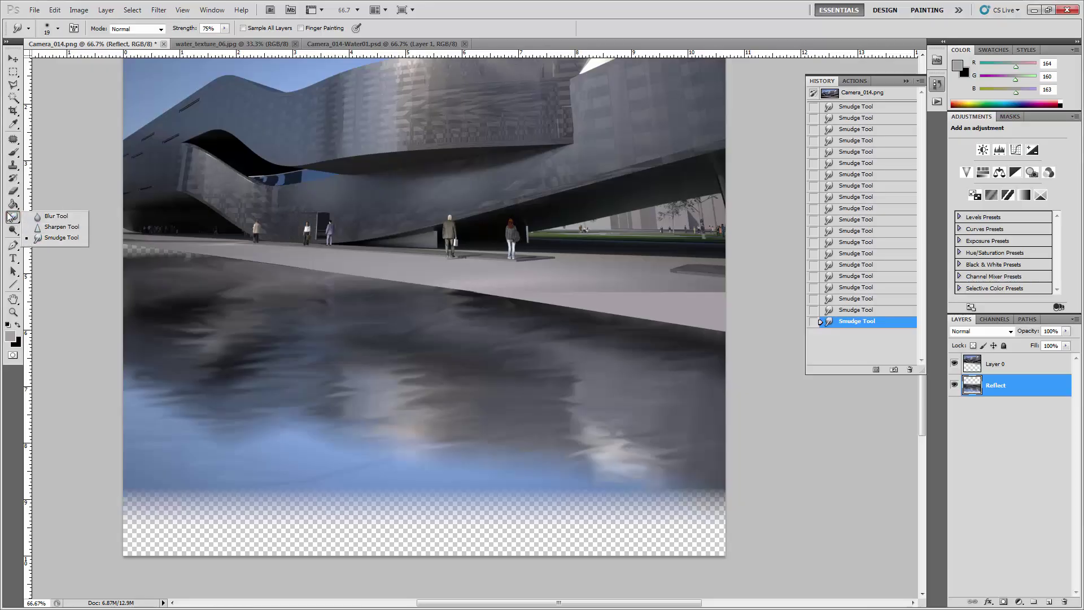
# Switch to the Burn Tool and enlarge its brush to 250, then 600 px.
pyautogui.click(13, 230)
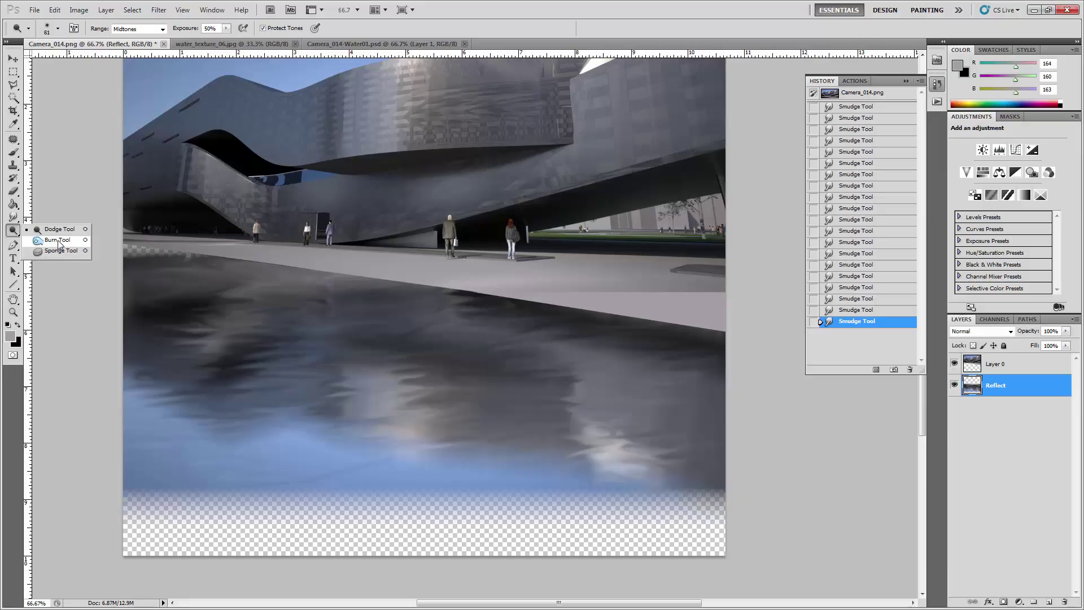
pyautogui.click(58, 242)
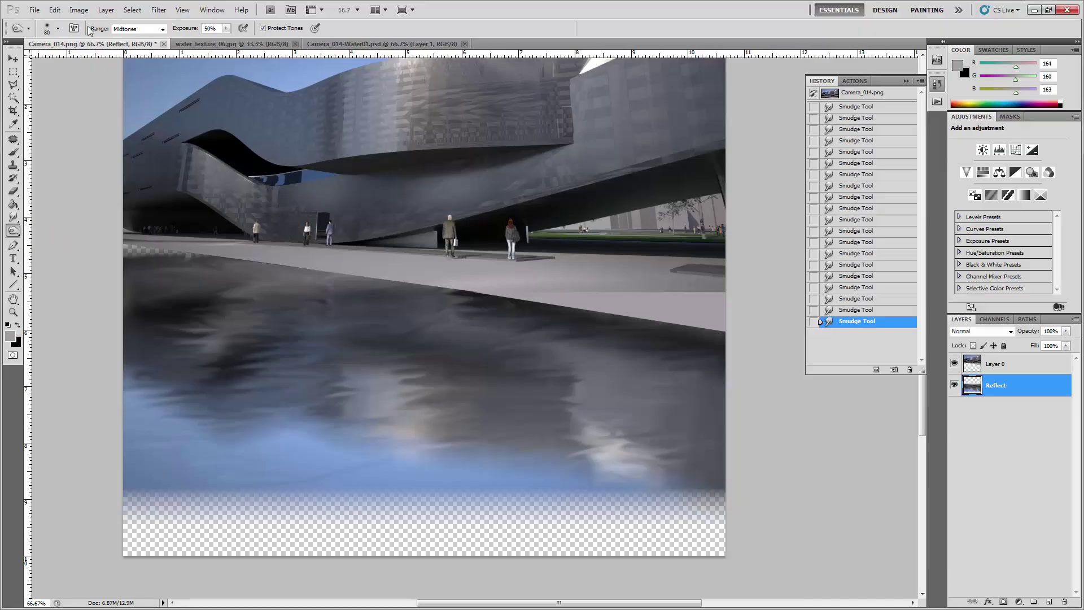
pyautogui.click(57, 28)
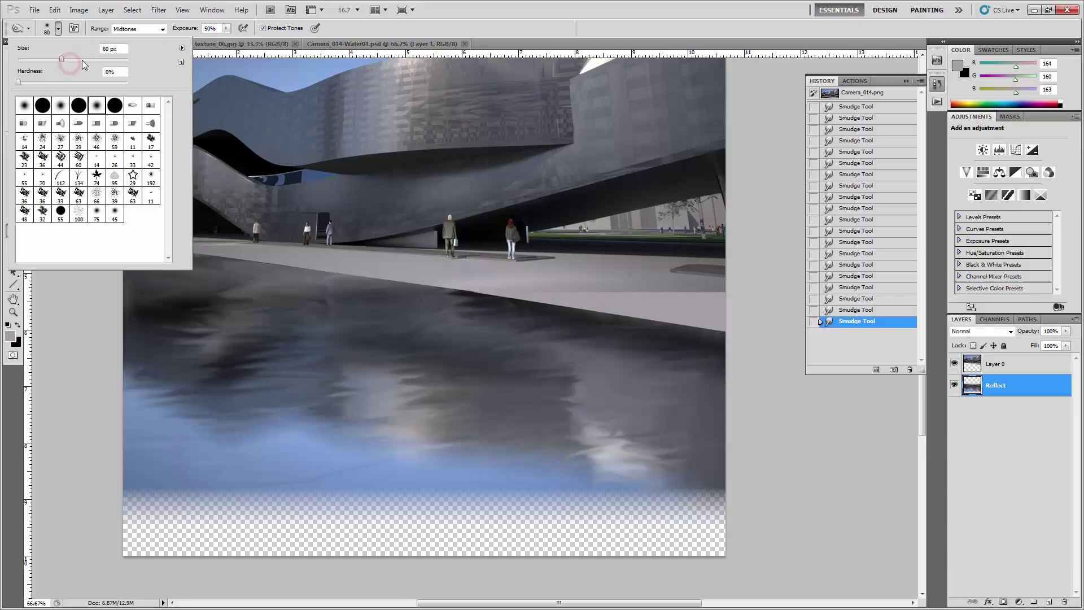
pyautogui.moveTo(83, 60); pyautogui.dragTo(92, 65)
pyautogui.write('250')
pyautogui.click(649, 8)
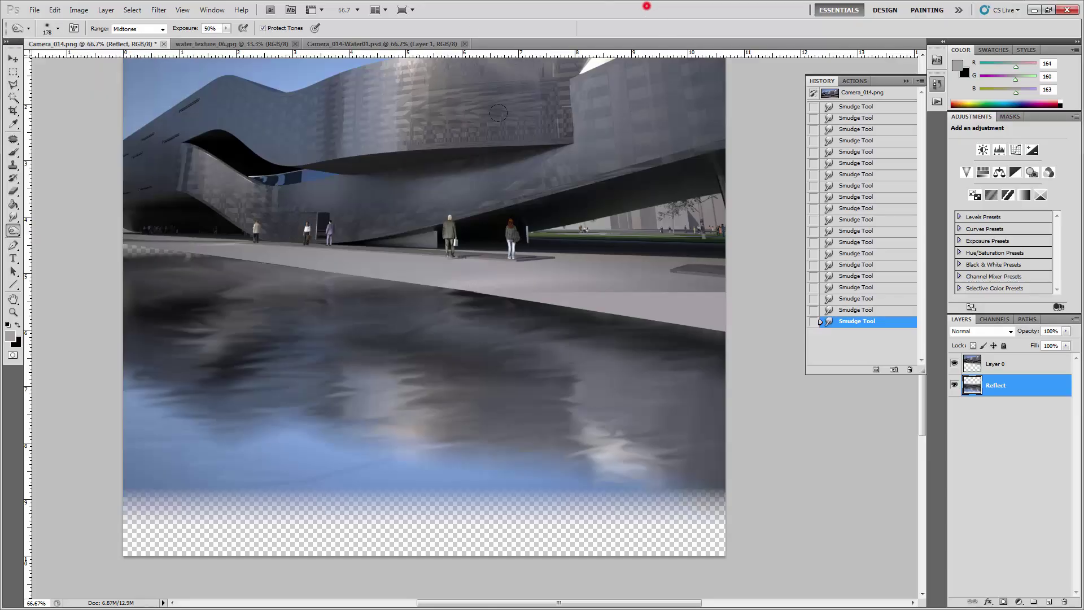
pyautogui.press(']')
# Burn along the water's bottom edge to darken the lower reflection.
pyautogui.moveTo(133, 498); pyautogui.dragTo(431, 515)
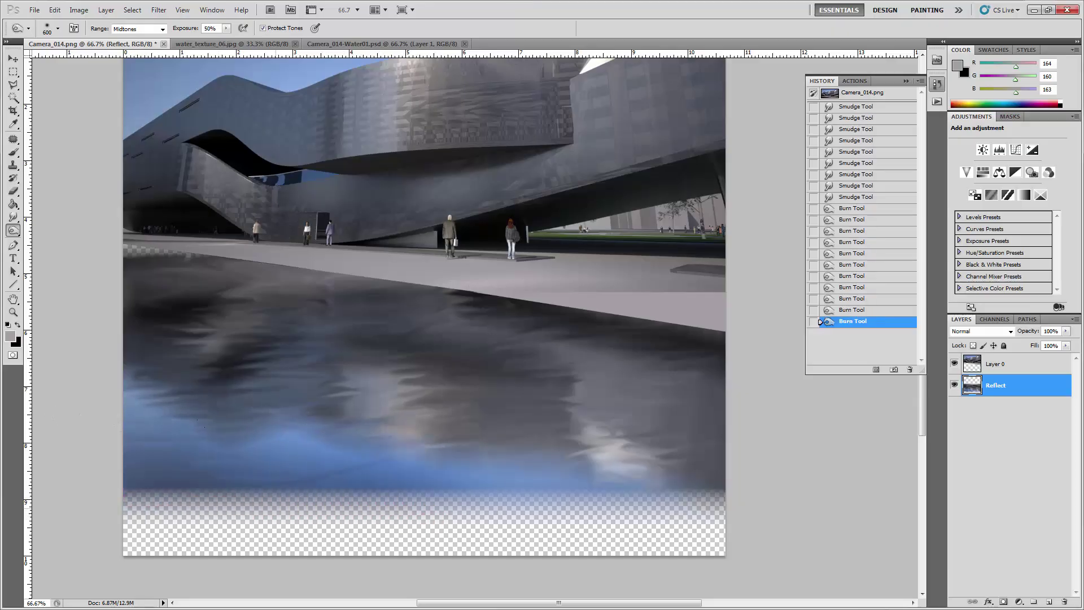
pyautogui.click(270, 513)
pyautogui.moveTo(271, 512)
pyautogui.mouseDown()
pyautogui.moveTo(674, 526)
pyautogui.moveTo(684, 514)
pyautogui.moveTo(481, 498)
pyautogui.moveTo(211, 517)
pyautogui.mouseUp()
pyautogui.moveTo(97, 500)
pyautogui.mouseDown()
pyautogui.moveTo(286, 484)
pyautogui.moveTo(681, 500)
pyautogui.moveTo(604, 496)
pyautogui.mouseUp()
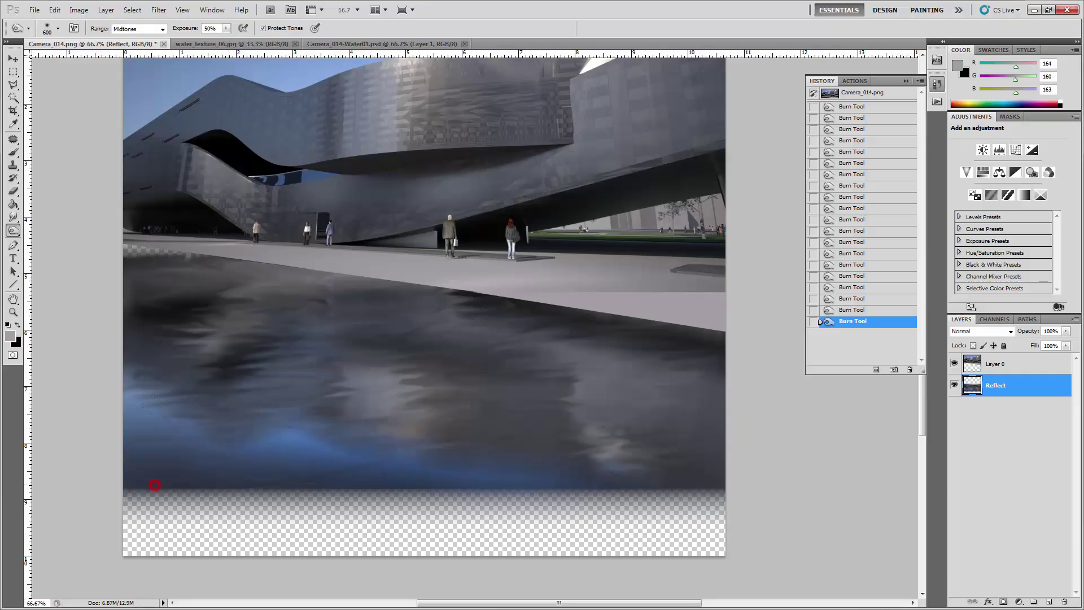
pyautogui.moveTo(155, 485)
pyautogui.mouseDown()
pyautogui.moveTo(313, 500)
pyautogui.moveTo(564, 489)
pyautogui.moveTo(671, 507)
pyautogui.moveTo(348, 479)
pyautogui.moveTo(135, 479)
pyautogui.mouseUp()
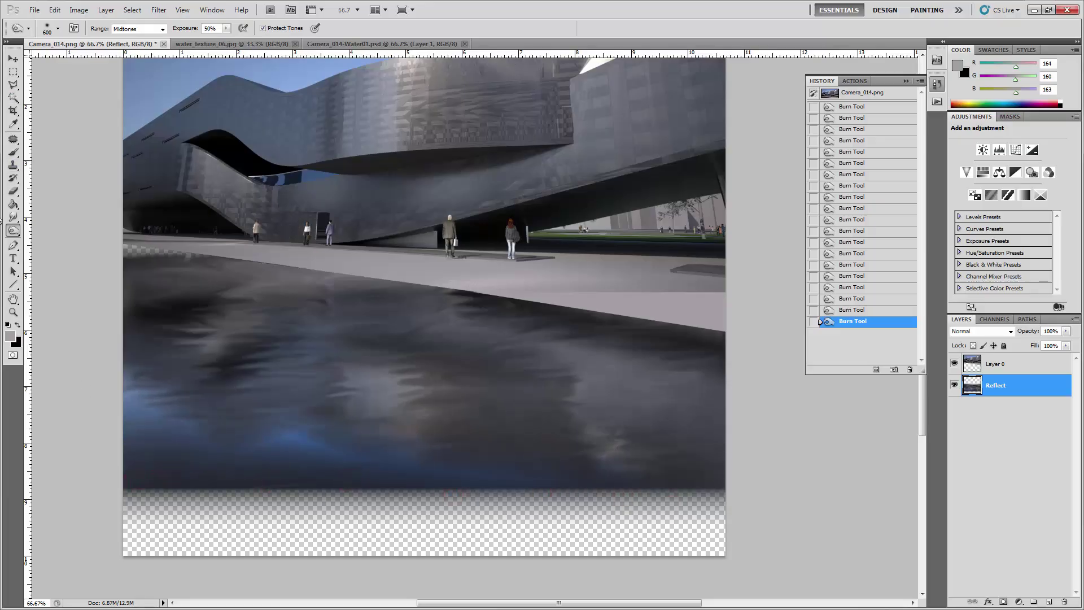
# Switch to the Dodge Tool at 100 px and dab the central water highlight.
pyautogui.click(13, 230)
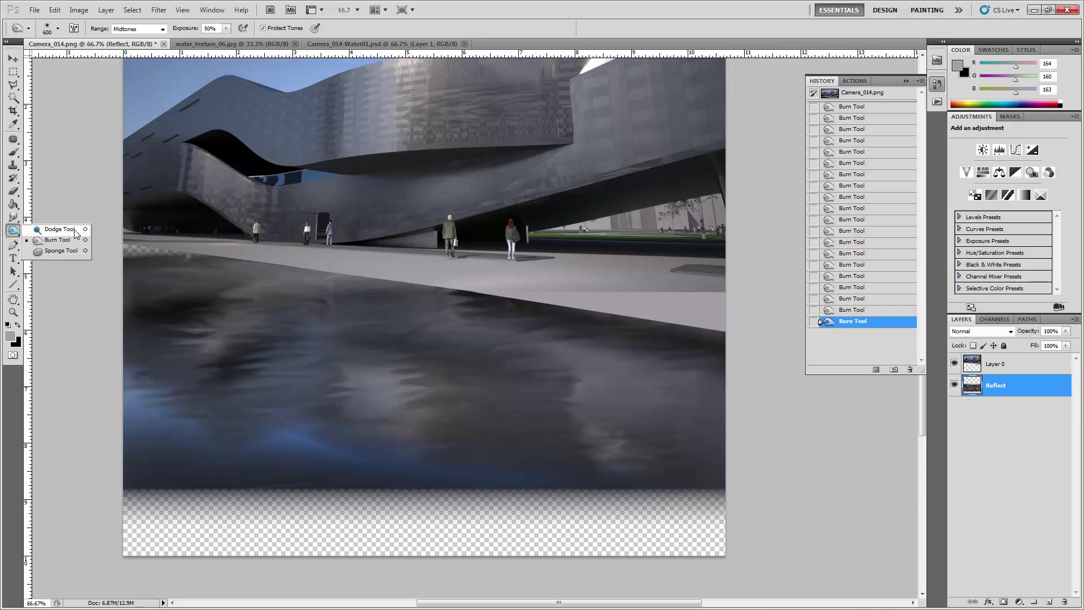
pyautogui.click(42, 231)
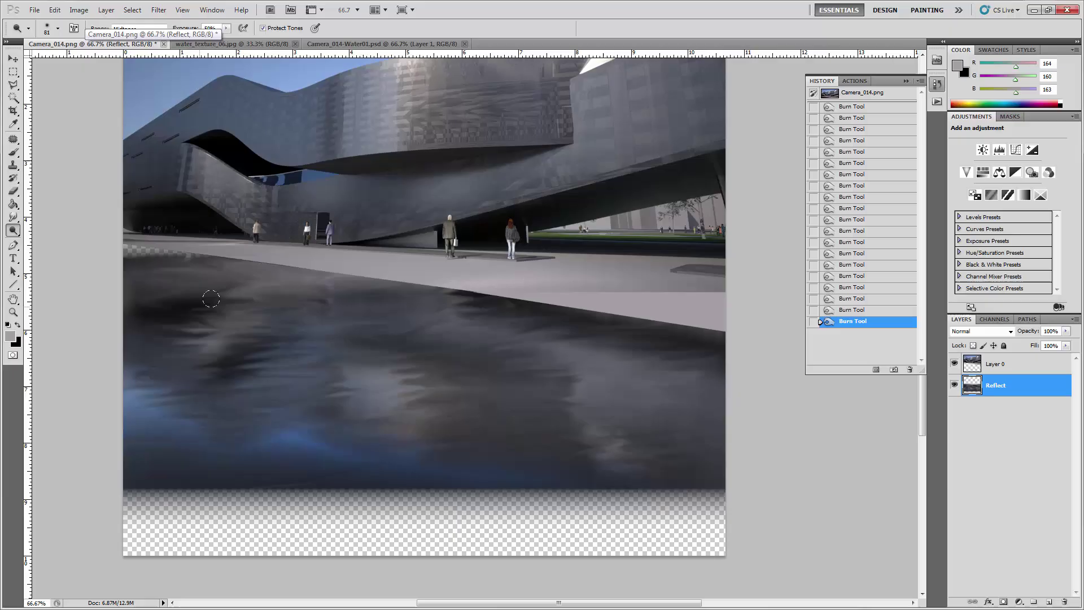
pyautogui.press(']')
pyautogui.press(']')
pyautogui.click(339, 376)
pyautogui.click(372, 367)
pyautogui.click(379, 372)
pyautogui.click(388, 380)
pyautogui.click(366, 384)
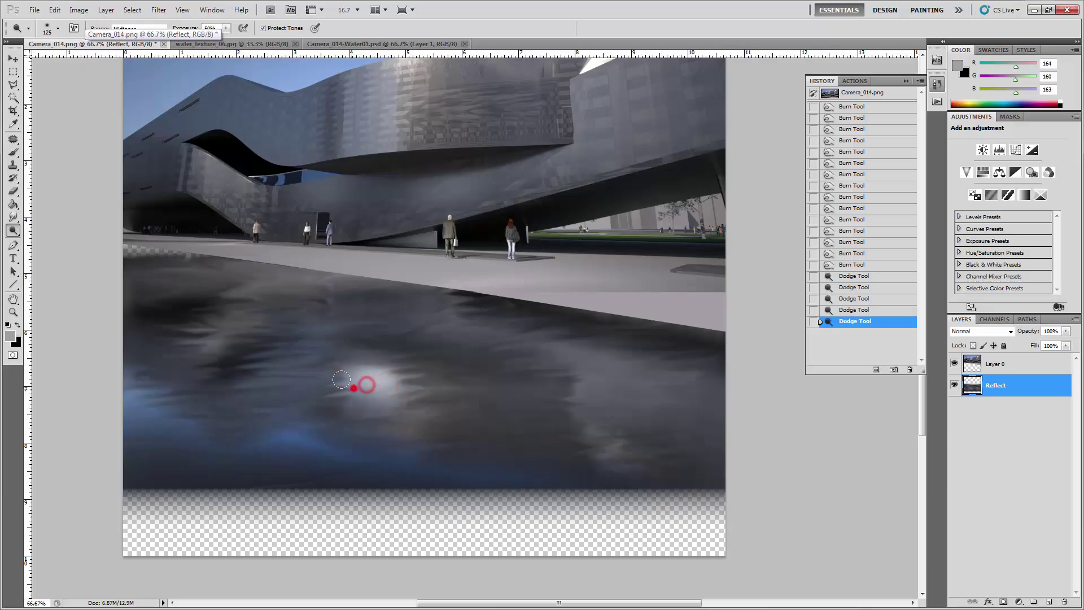
pyautogui.click(342, 380)
pyautogui.click(343, 370)
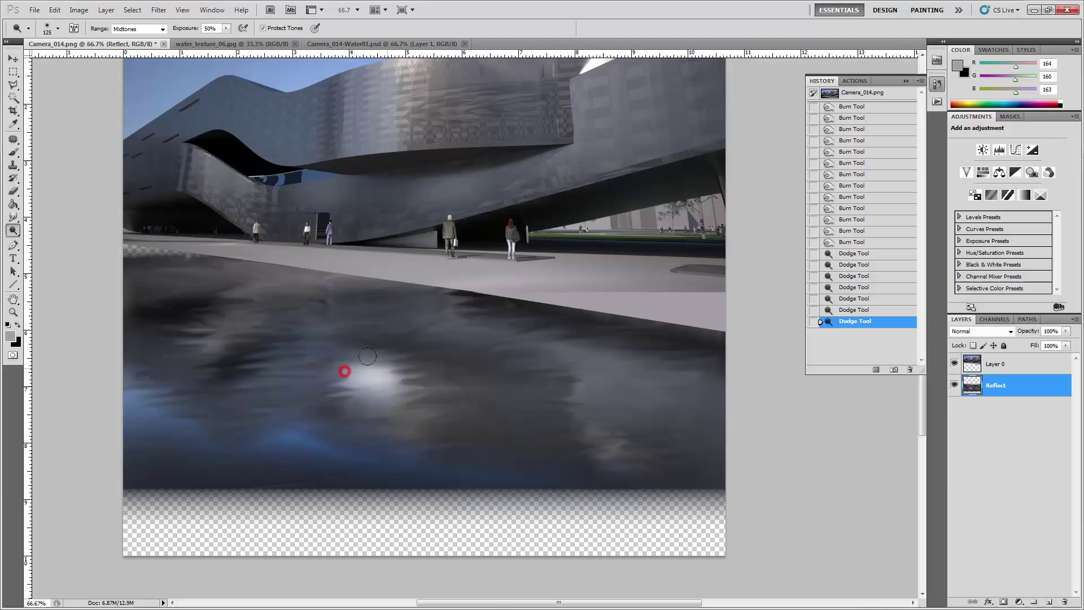
# Enlarge the dodge brush, undo the later strokes, and repaint the central highlight.
pyautogui.click(58, 28)
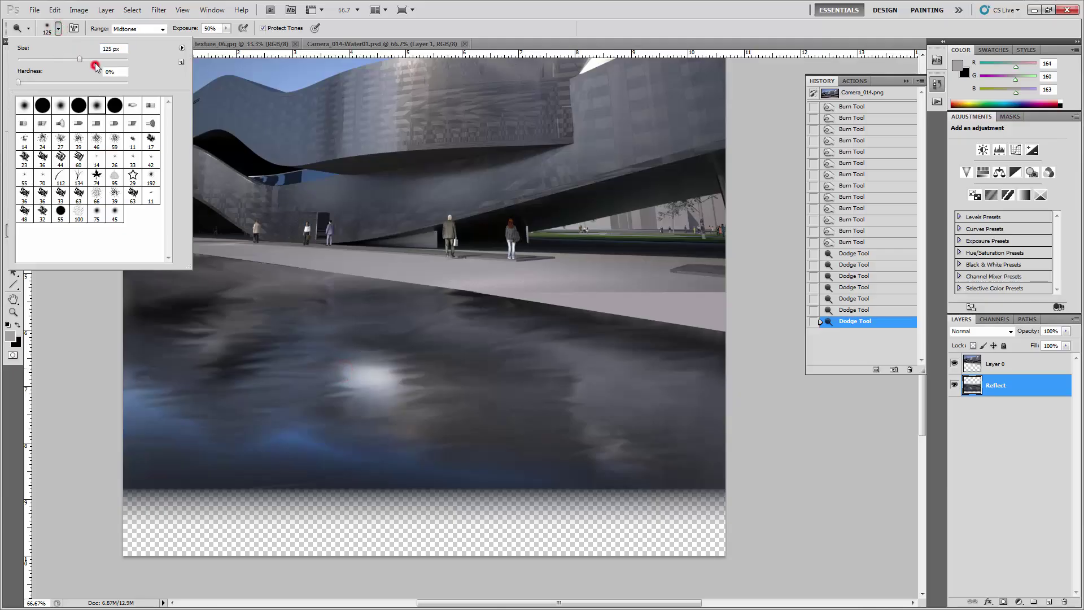
pyautogui.click(438, 11)
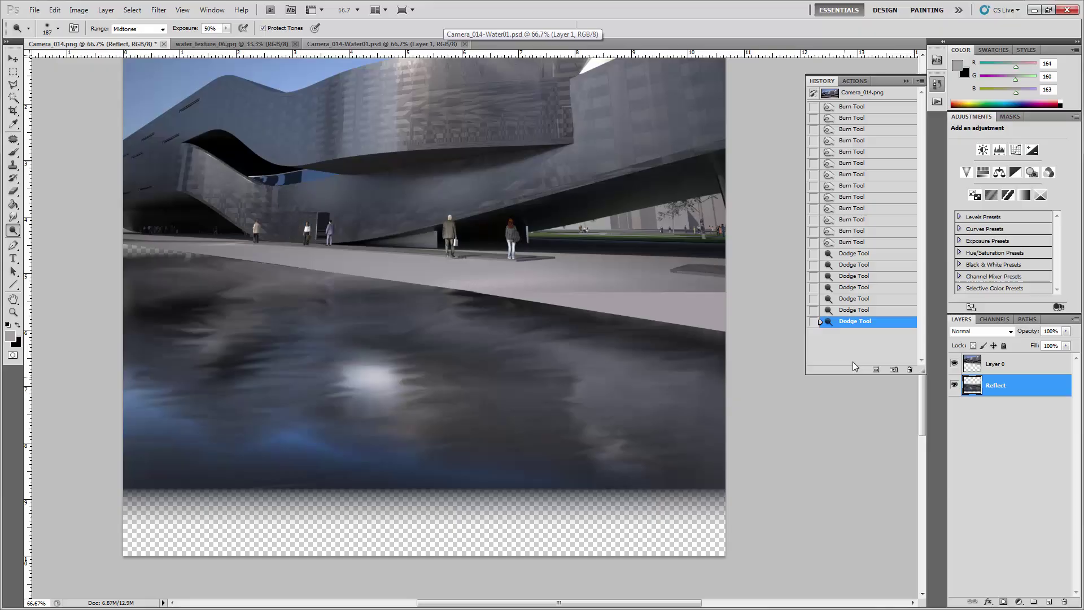
pyautogui.click(886, 253)
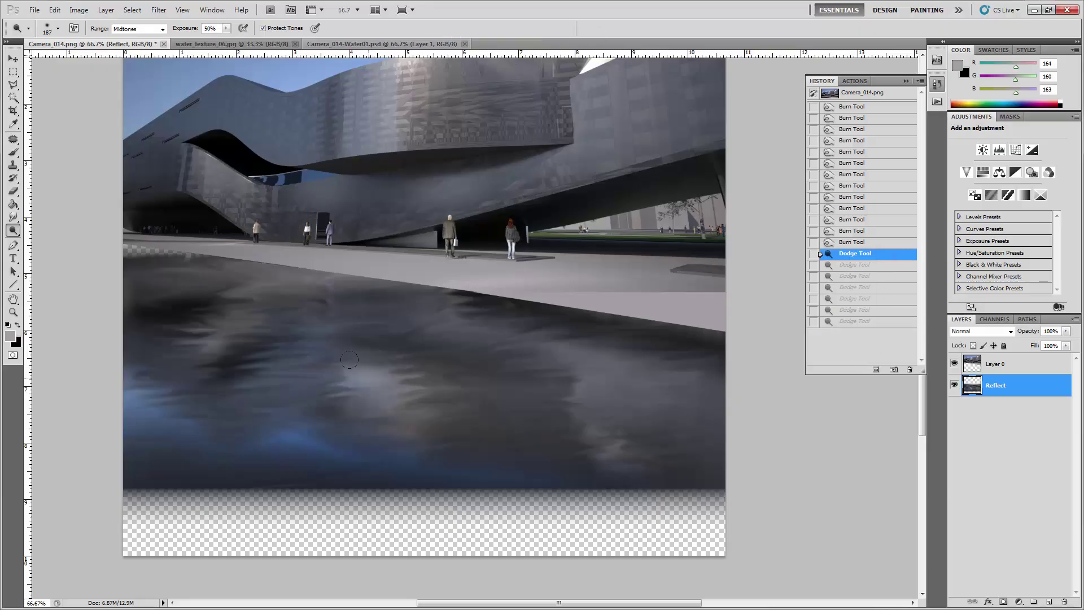
pyautogui.moveTo(359, 376)
pyautogui.mouseDown()
pyautogui.moveTo(339, 356)
pyautogui.moveTo(361, 376)
pyautogui.mouseUp()
pyautogui.click(367, 378)
pyautogui.click(389, 381)
pyautogui.click(398, 385)
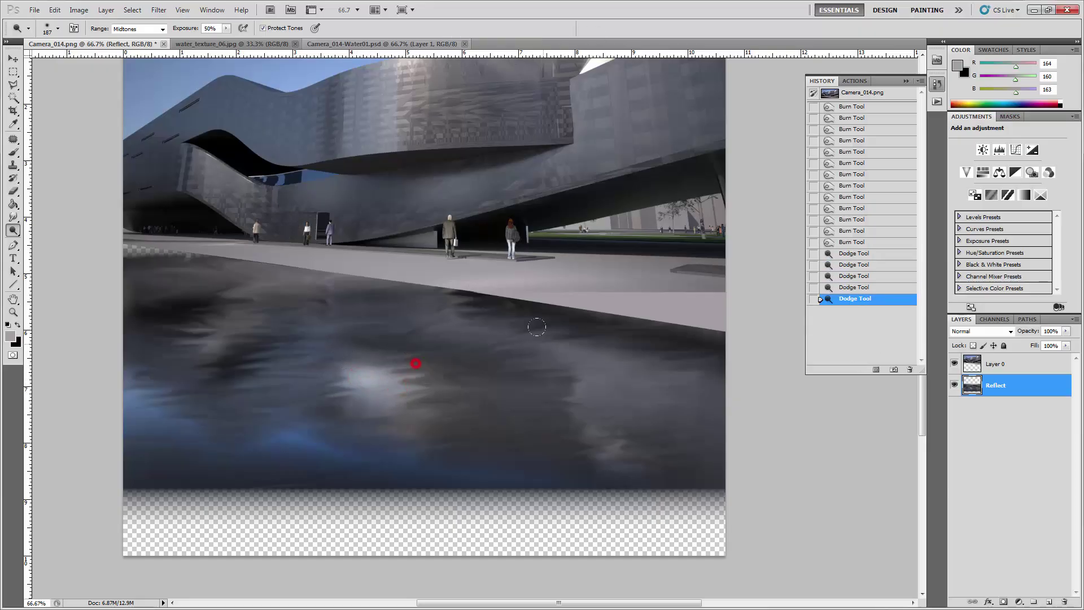
# Add small highlights across the upper water and a patch in the lower-right water.
pyautogui.click(520, 335)
pyautogui.click(221, 294)
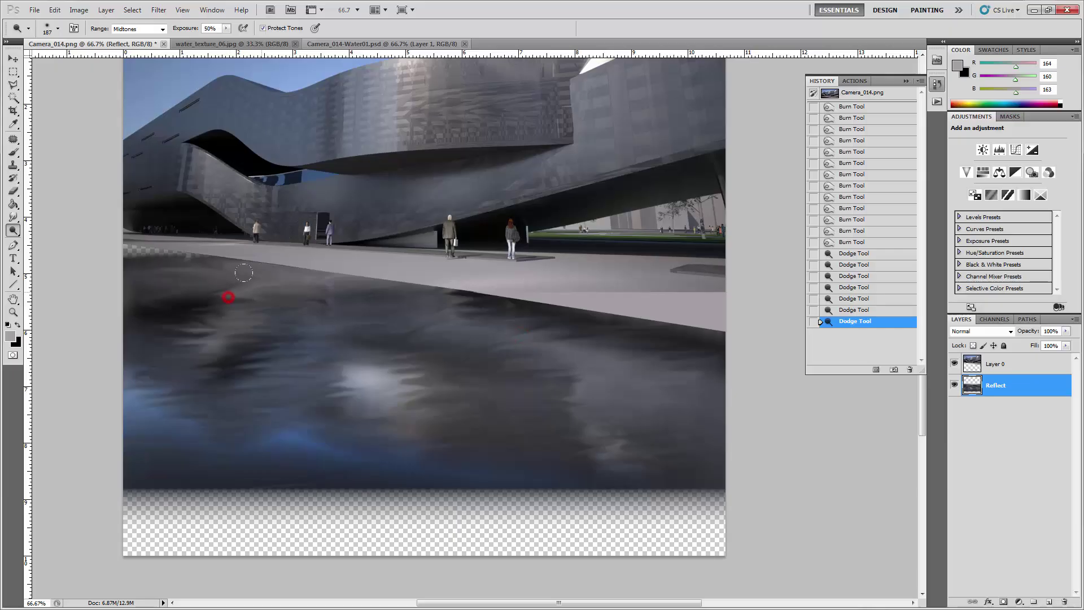
pyautogui.click(263, 291)
pyautogui.scroll(2, 284, 268)
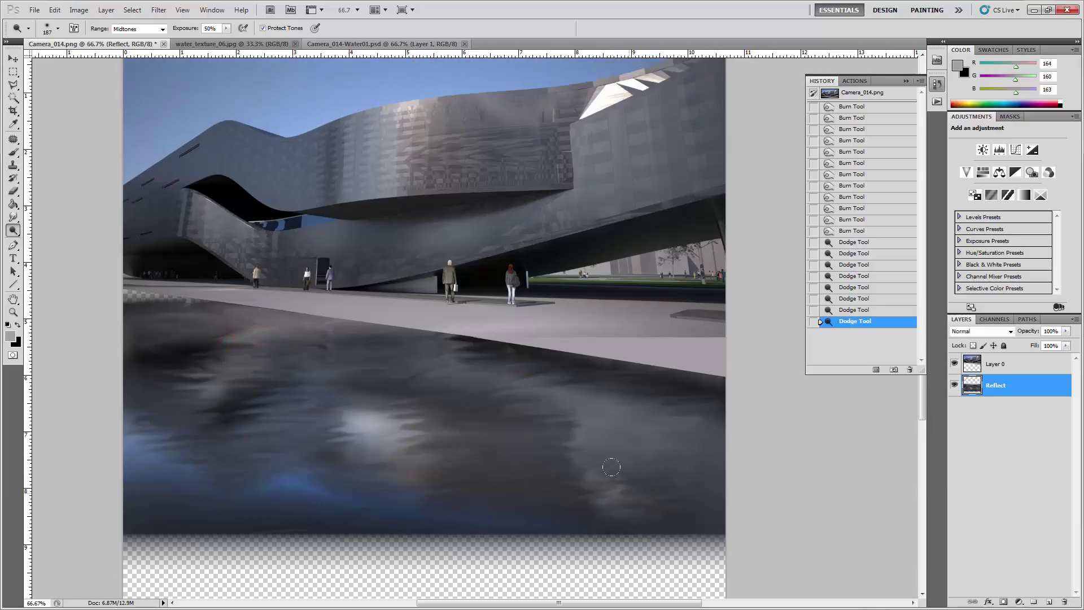
pyautogui.click(616, 487)
pyautogui.click(624, 476)
pyautogui.click(638, 480)
pyautogui.click(622, 475)
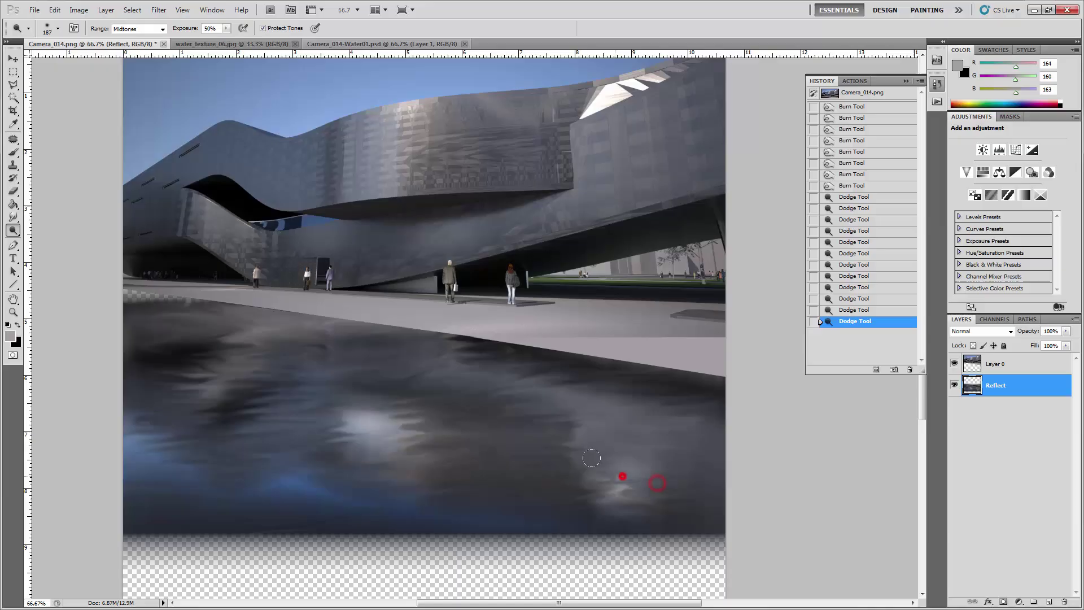
# Brighten more lower-right patches and the streak in the upper-left water.
pyautogui.click(617, 476)
pyautogui.click(649, 477)
pyautogui.click(653, 482)
pyautogui.click(231, 323)
pyautogui.click(249, 337)
pyautogui.click(265, 337)
pyautogui.click(279, 333)
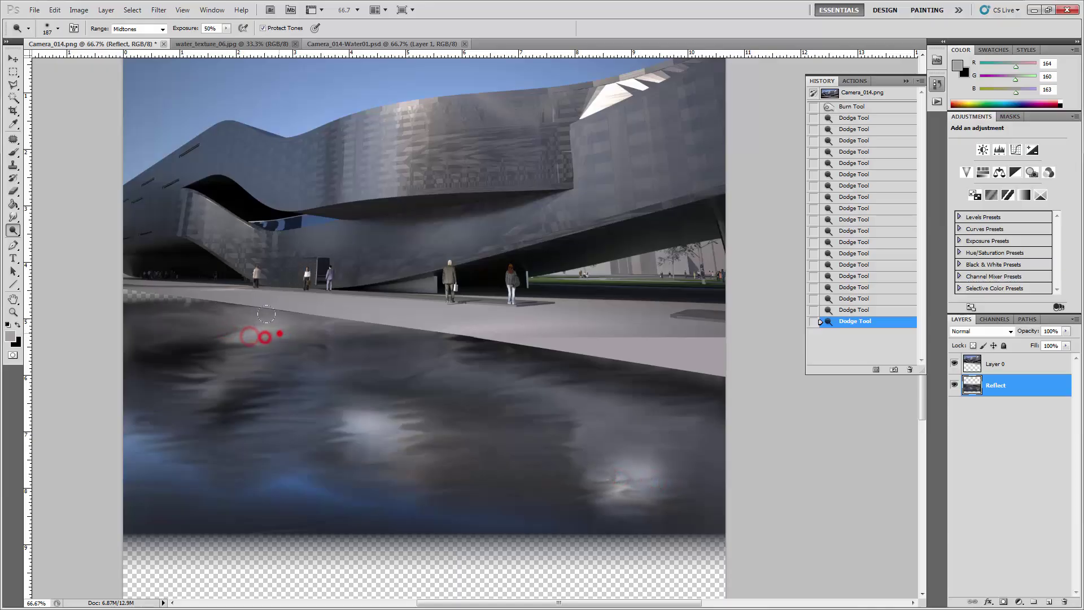
pyautogui.click(286, 330)
pyautogui.click(240, 323)
pyautogui.click(237, 338)
pyautogui.click(224, 368)
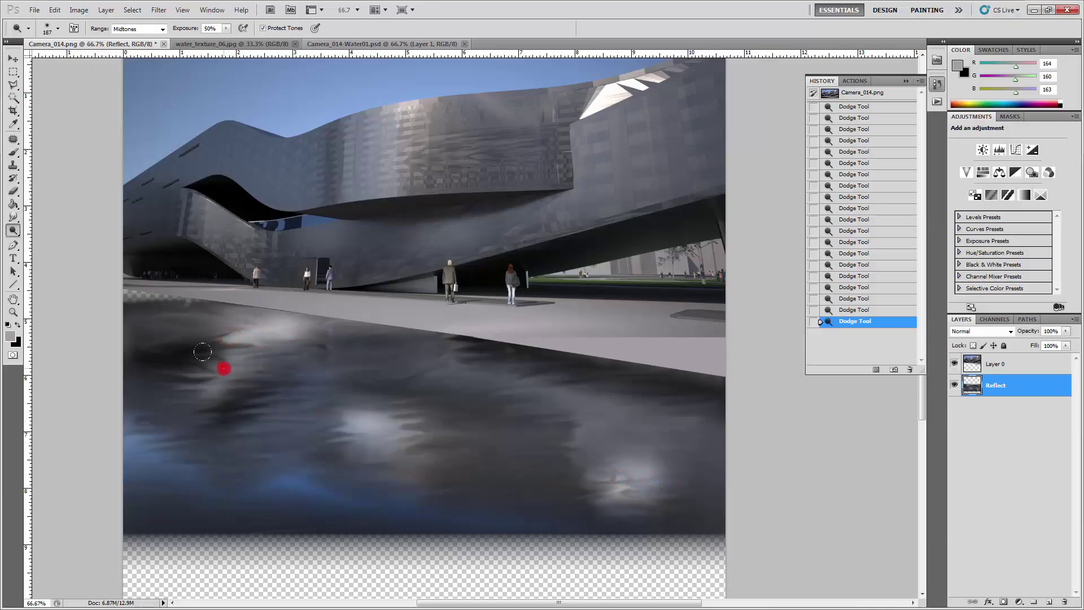
pyautogui.moveTo(223, 368)
pyautogui.mouseDown()
pyautogui.moveTo(212, 382)
pyautogui.moveTo(220, 358)
pyautogui.mouseUp()
pyautogui.click(289, 348)
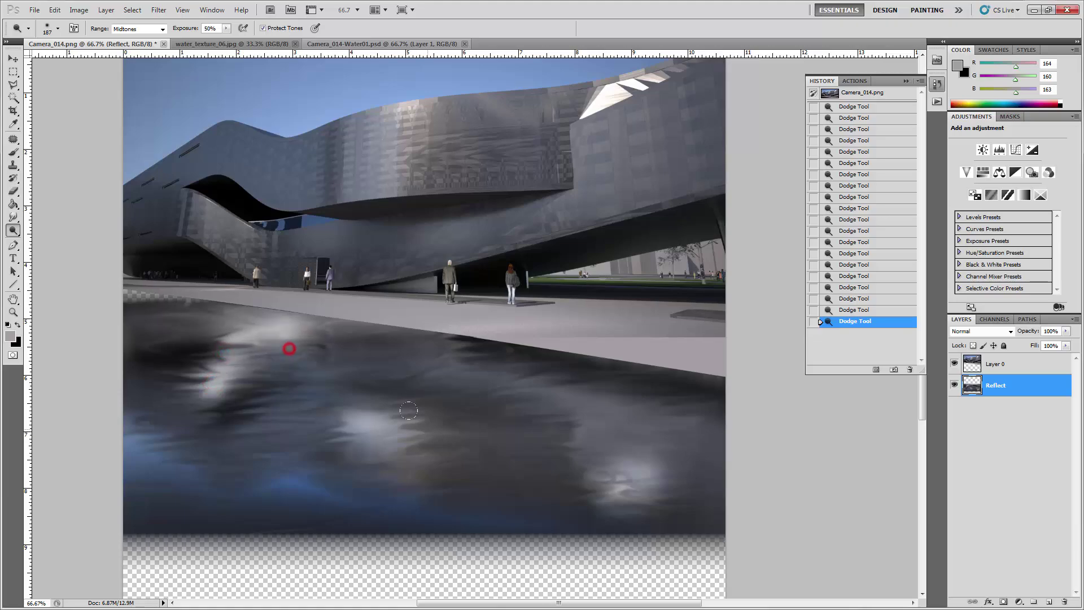
# Brighten highlights from the centre across the right and lower-right water.
pyautogui.click(393, 419)
pyautogui.click(416, 357)
pyautogui.click(442, 370)
pyautogui.click(461, 382)
pyautogui.click(489, 382)
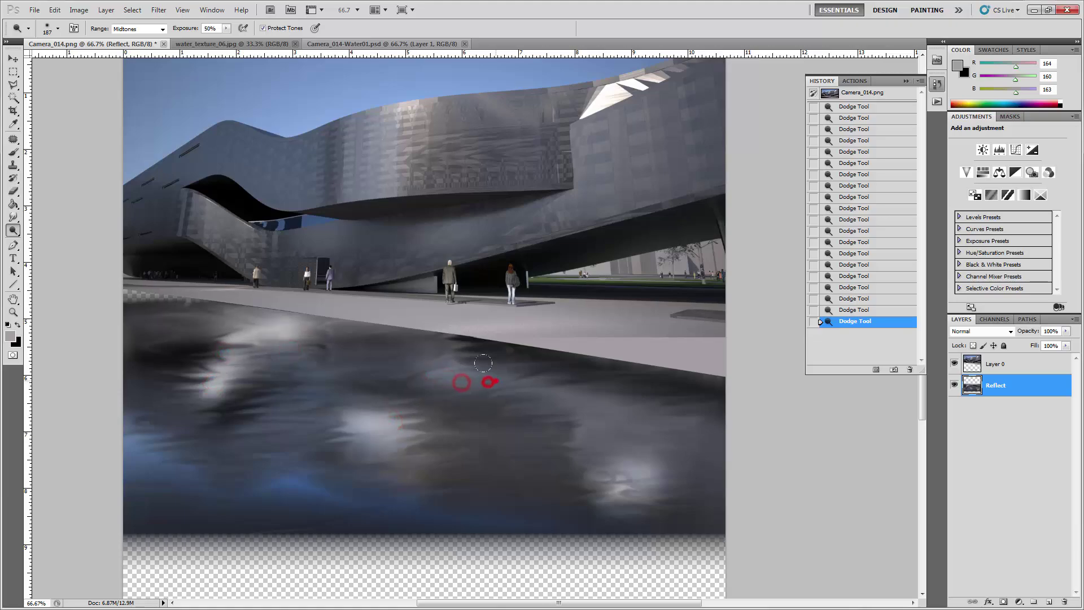
pyautogui.click(505, 387)
pyautogui.click(551, 392)
pyautogui.click(580, 394)
pyautogui.click(649, 417)
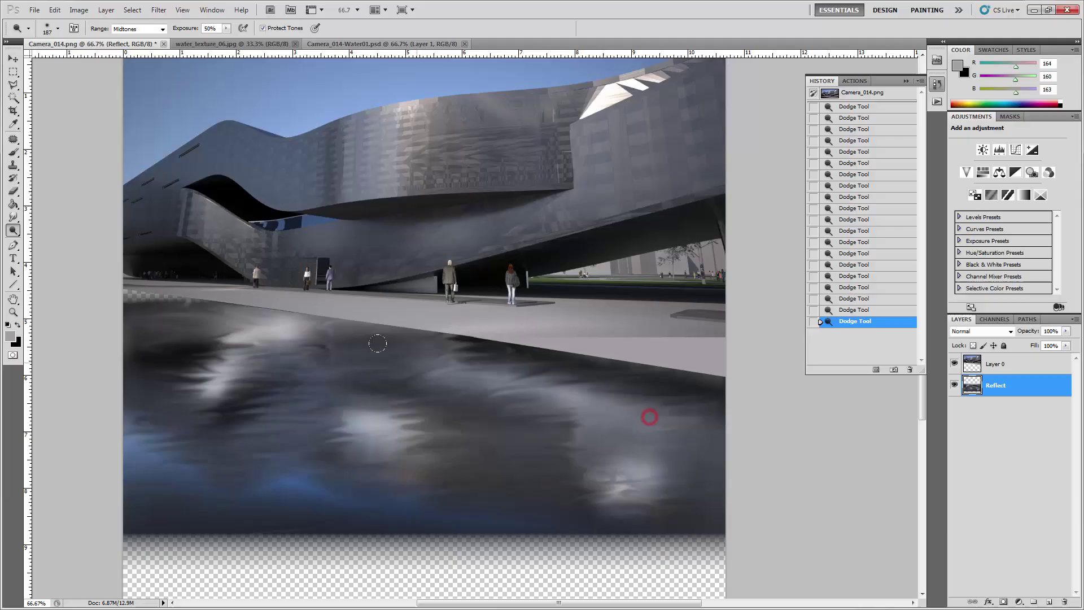
pyautogui.click(570, 401)
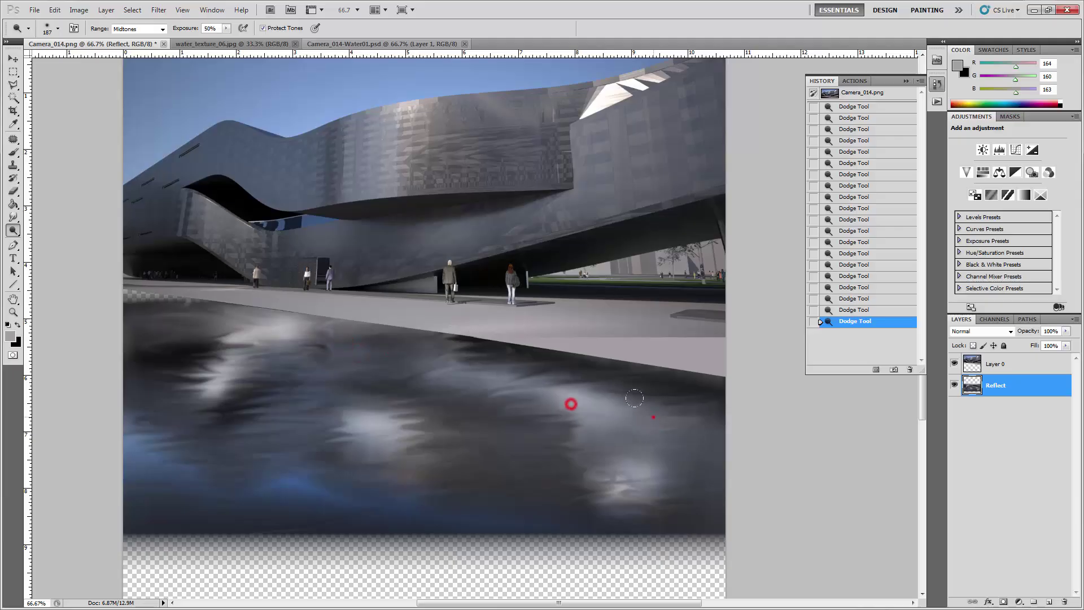
pyautogui.click(600, 416)
pyautogui.click(598, 438)
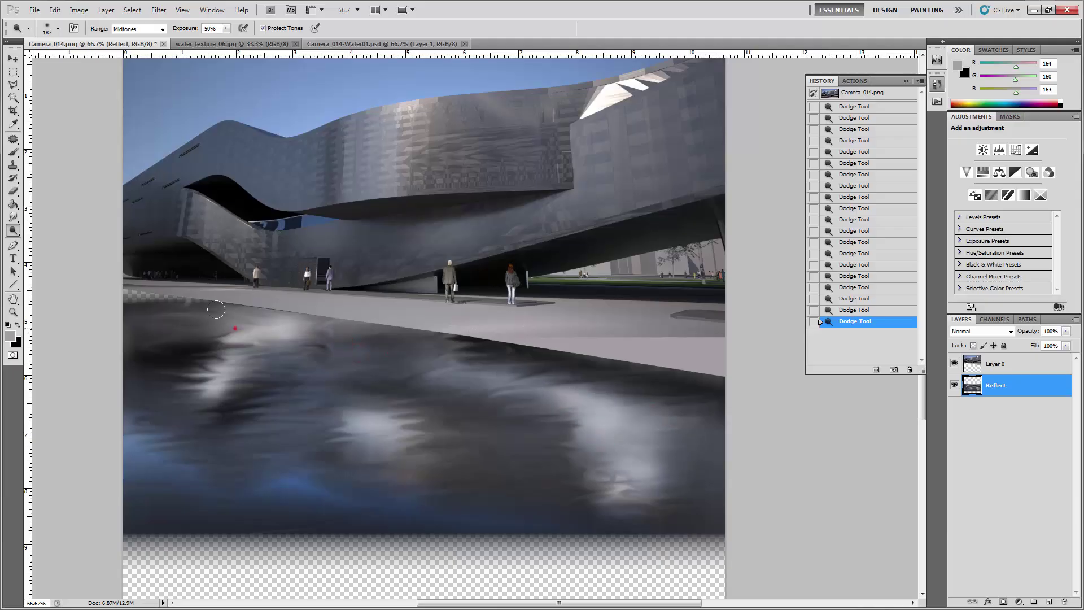
# Brighten the lower-centre highlights and another right patch, then switch to water_texture_06.jpg.
pyautogui.click(235, 327)
pyautogui.click(345, 447)
pyautogui.click(370, 449)
pyautogui.click(394, 459)
pyautogui.click(406, 462)
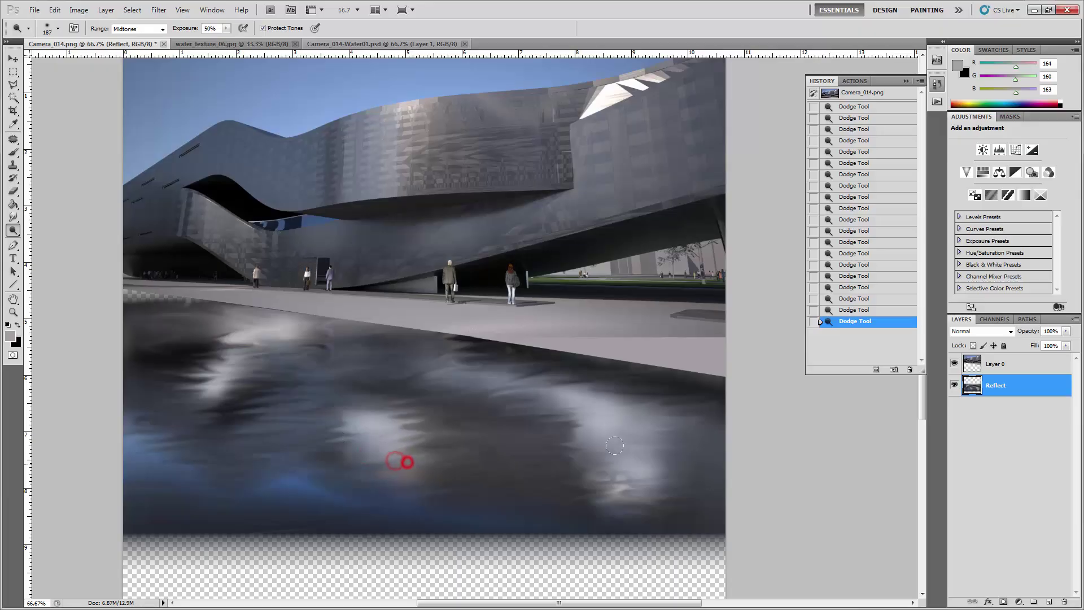
pyautogui.click(637, 490)
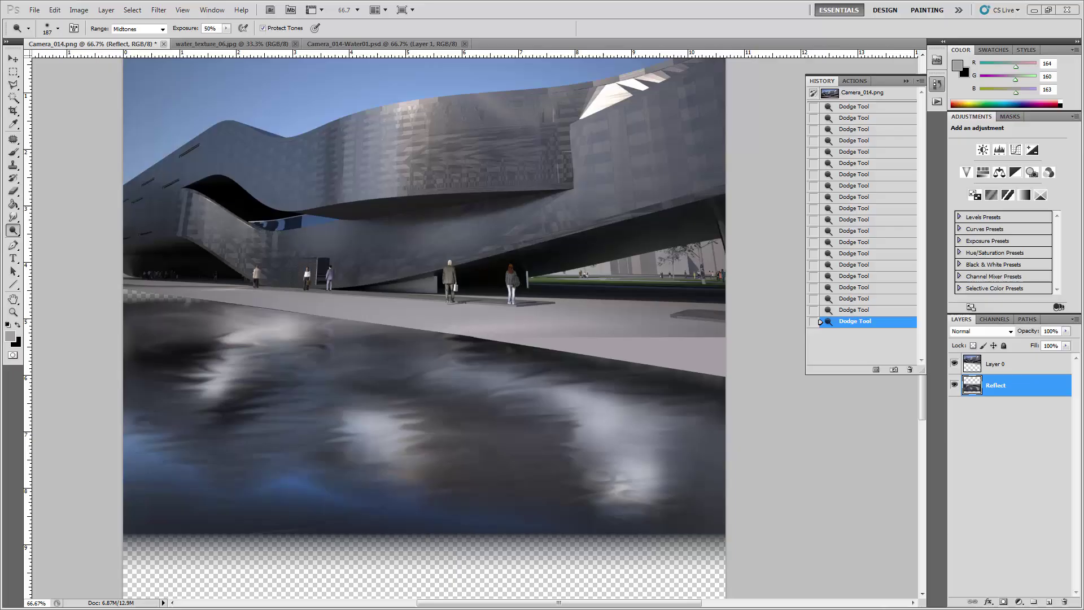
pyautogui.click(251, 45)
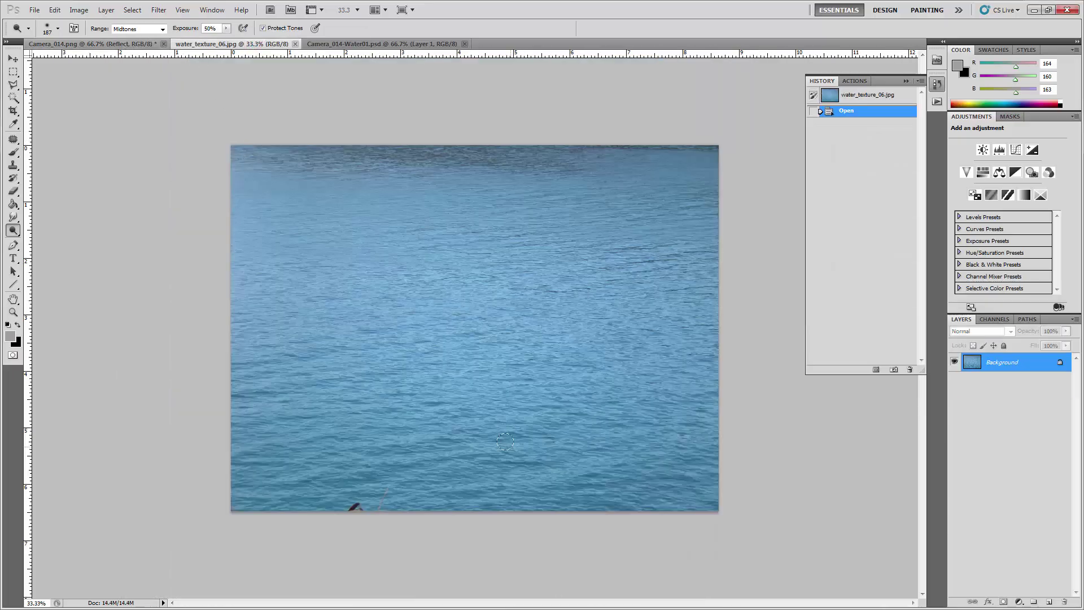
# Back in Camera_014.png, shift the Reflect layer up slightly with the Move tool.
pyautogui.click(123, 45)
pyautogui.hotkey('ctrl', '-')
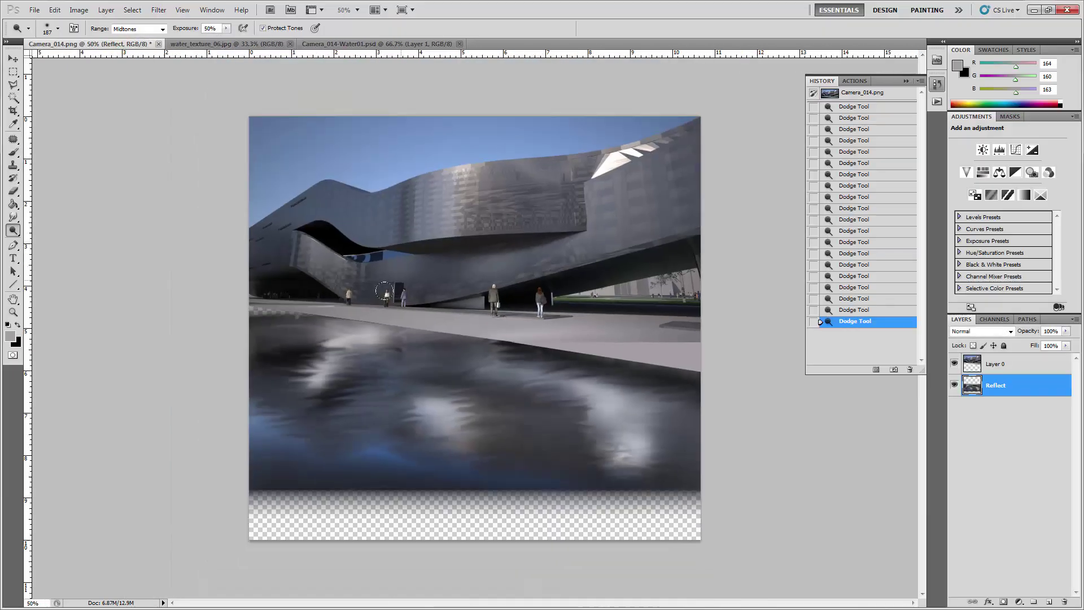
pyautogui.click(14, 58)
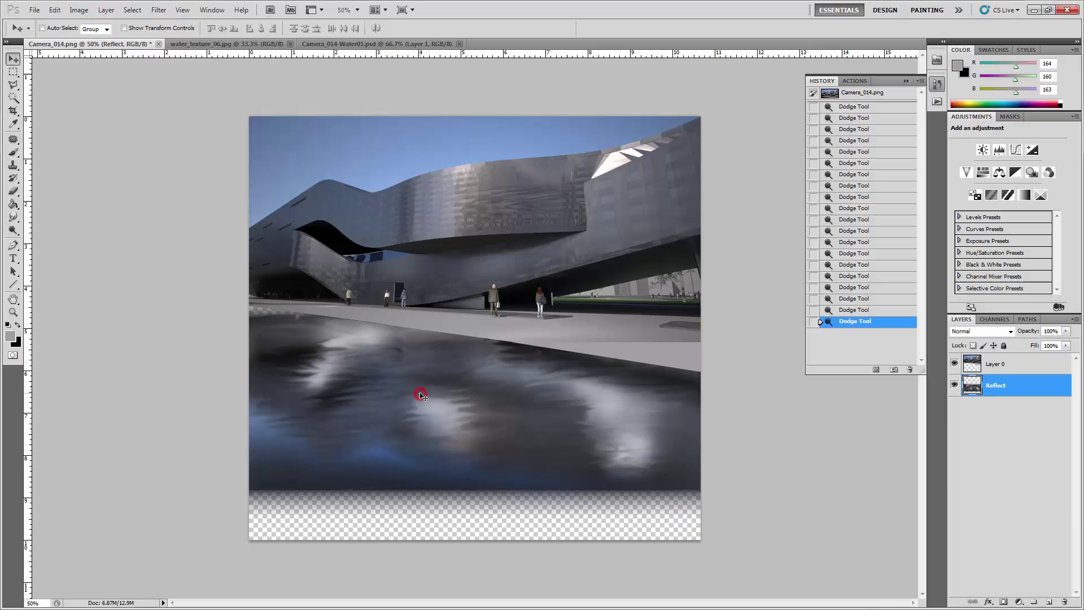
pyautogui.moveTo(497, 427)
pyautogui.mouseDown()
pyautogui.moveTo(495, 416)
pyautogui.moveTo(497, 433)
pyautogui.mouseUp()
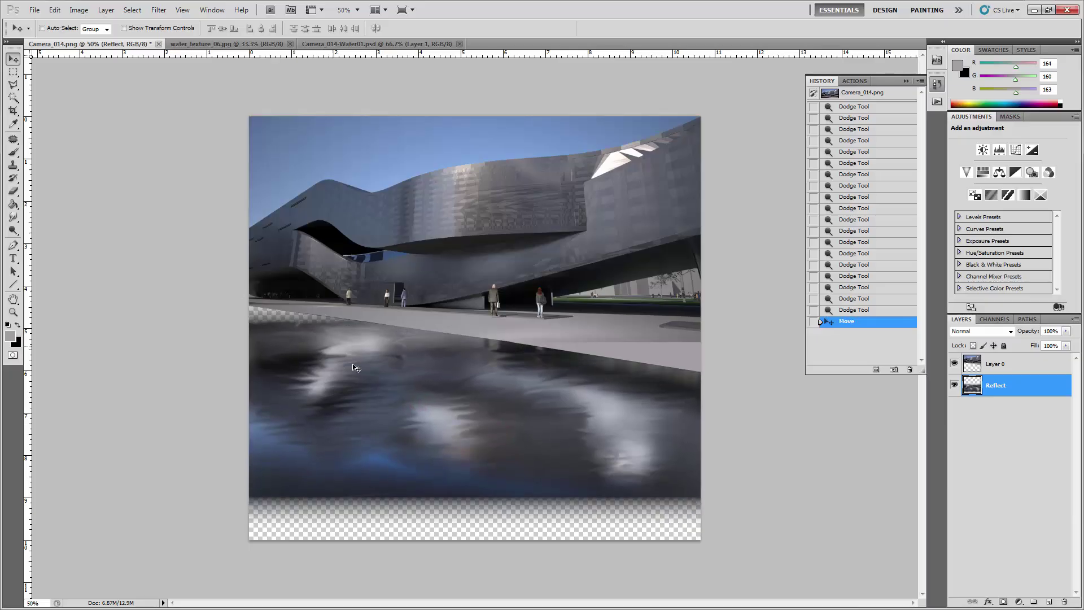
pyautogui.moveTo(440, 398); pyautogui.dragTo(437, 388)
pyautogui.press('Up')
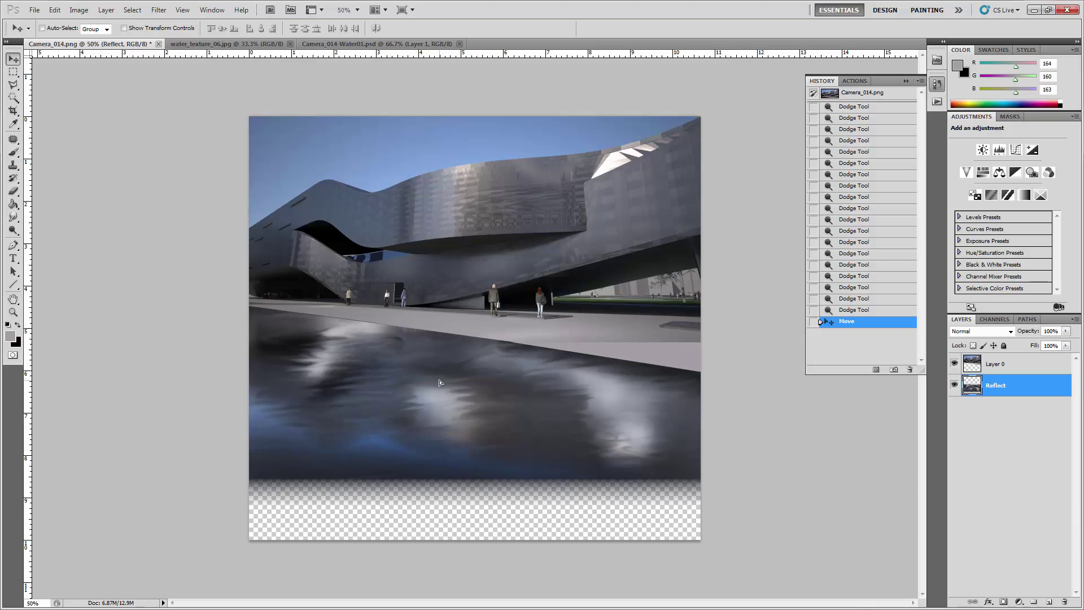
pyautogui.press('Down')
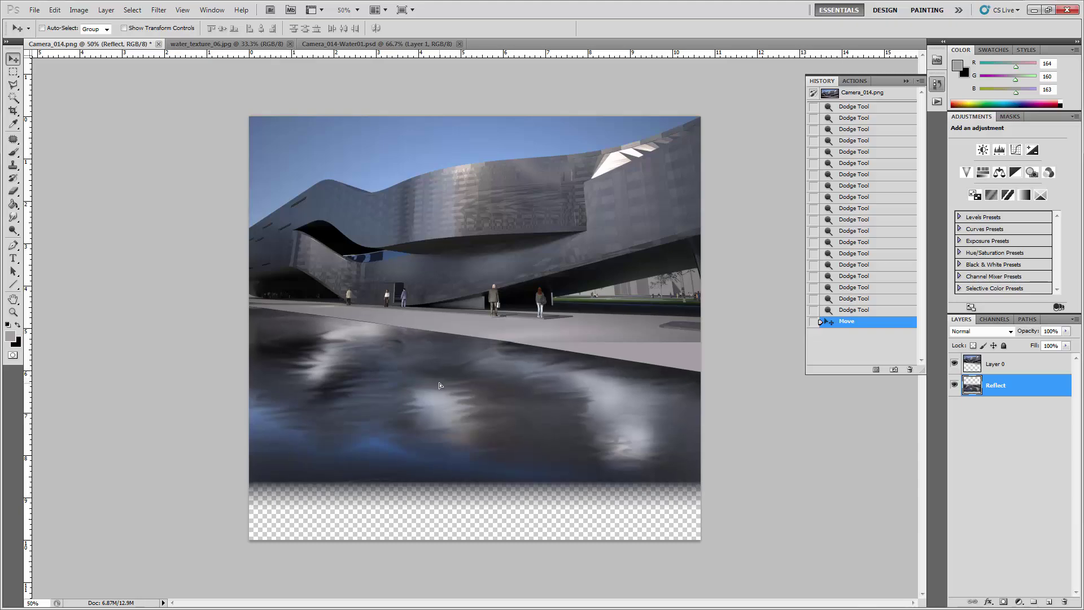
pyautogui.click(177, 356)
# Crop the render to trim the transparent band along the bottom.
pyautogui.click(13, 110)
pyautogui.click(201, 96)
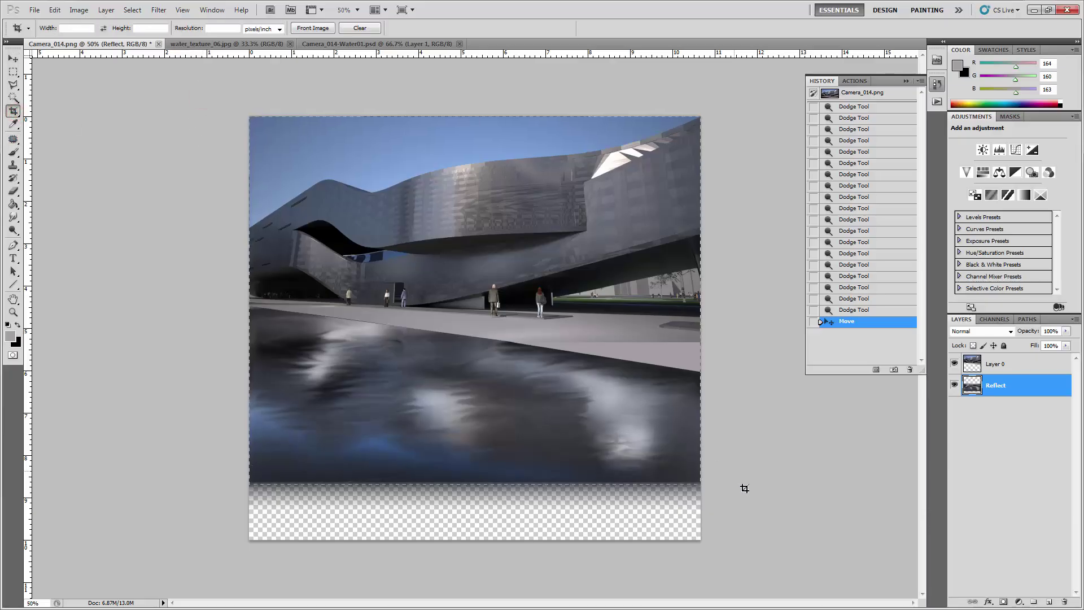
pyautogui.press('Return')
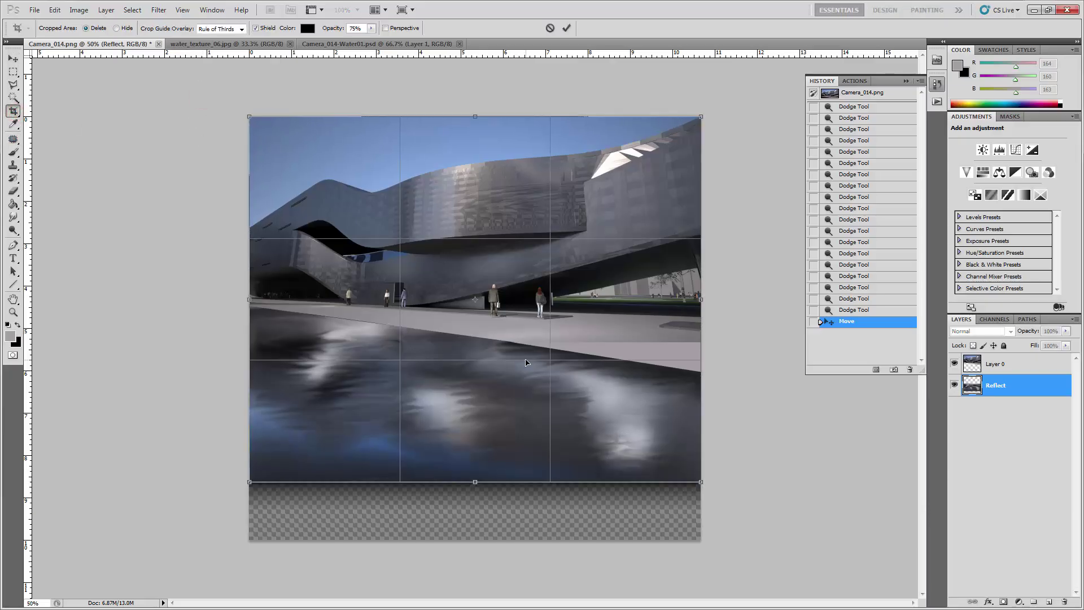
pyautogui.doubleClick(526, 362)
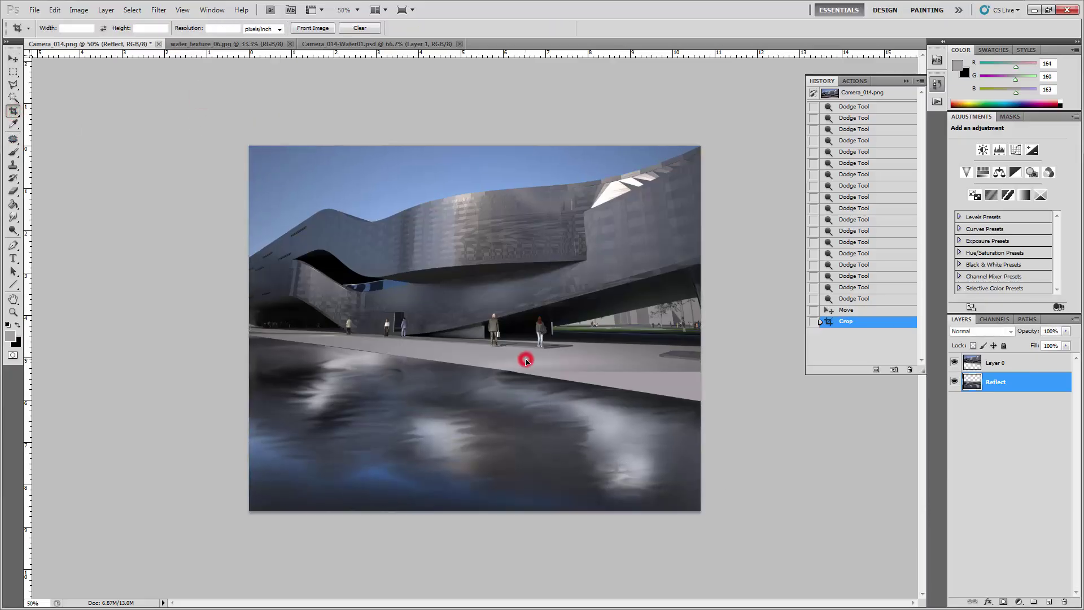
# Go to water_texture_06.jpg and select the entire water photo with Ctrl+A.
pyautogui.click(14, 112)
pyautogui.click(85, 109)
pyautogui.click(220, 44)
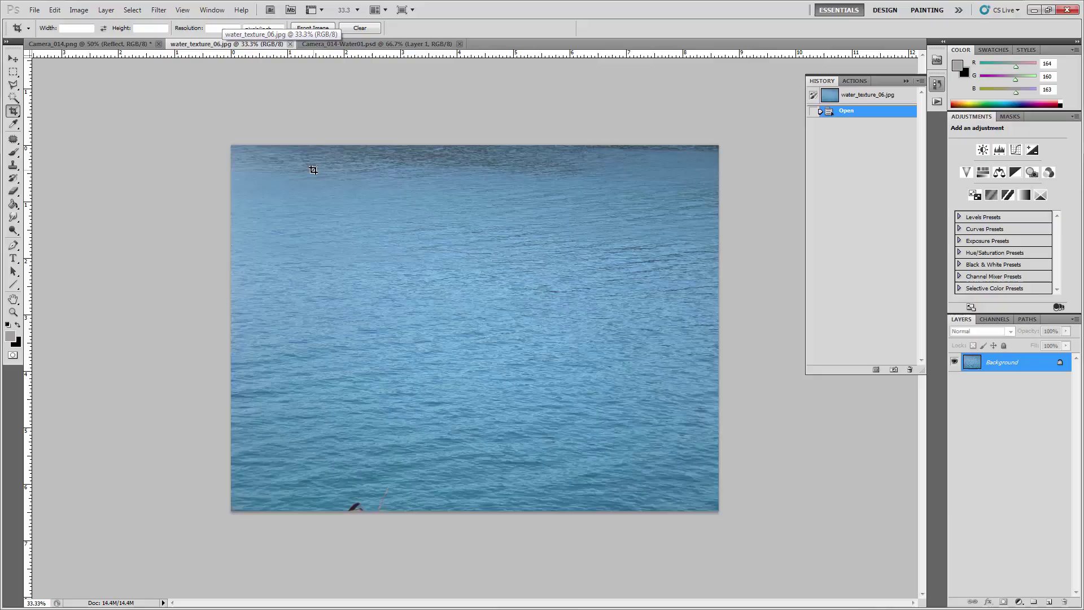
pyautogui.hotkey('ctrl', 'a')
pyautogui.click(306, 234)
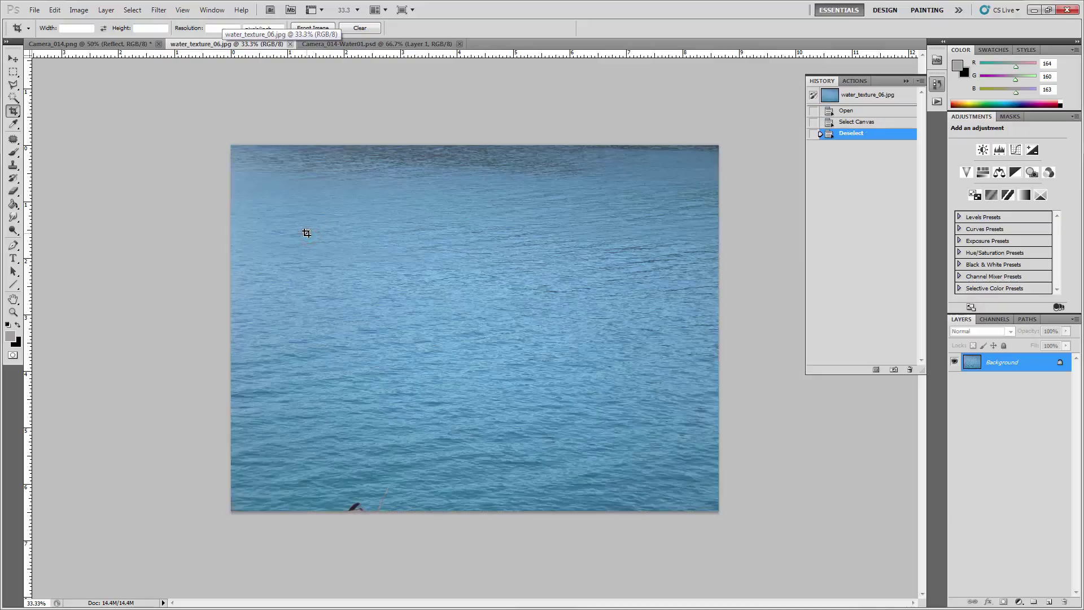
pyautogui.hotkey('ctrl', 'a')
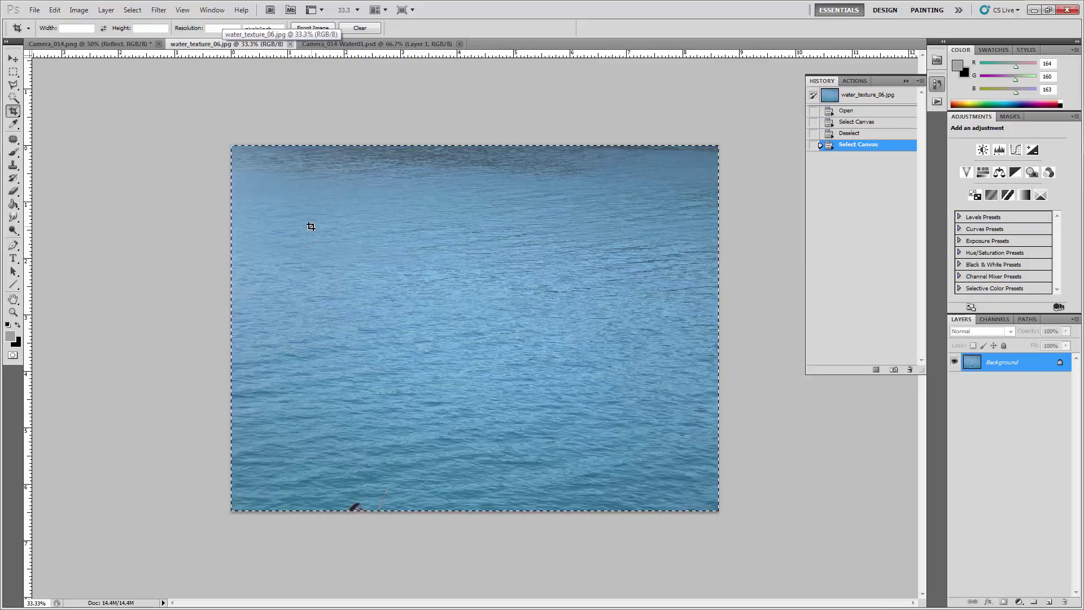
pyautogui.press('v')
# Drag the water photo into Camera_014 as Layer 1 above Layer 0 and enter Free Transform.
pyautogui.moveTo(317, 220); pyautogui.dragTo(355, 237)
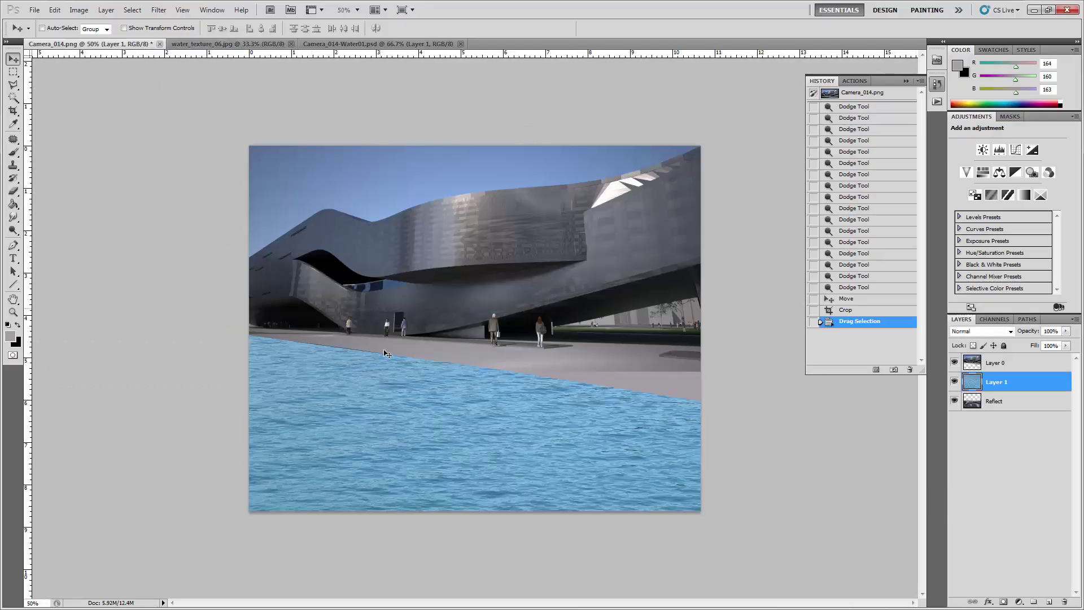
pyautogui.moveTo(370, 393); pyautogui.dragTo(367, 391)
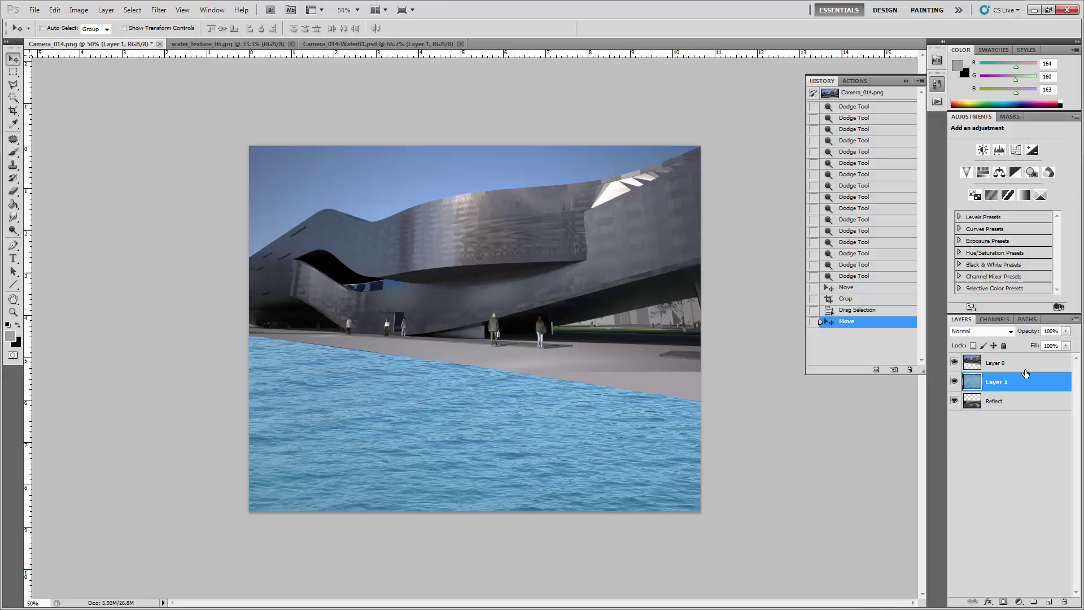
pyautogui.moveTo(1026, 383); pyautogui.dragTo(1027, 353)
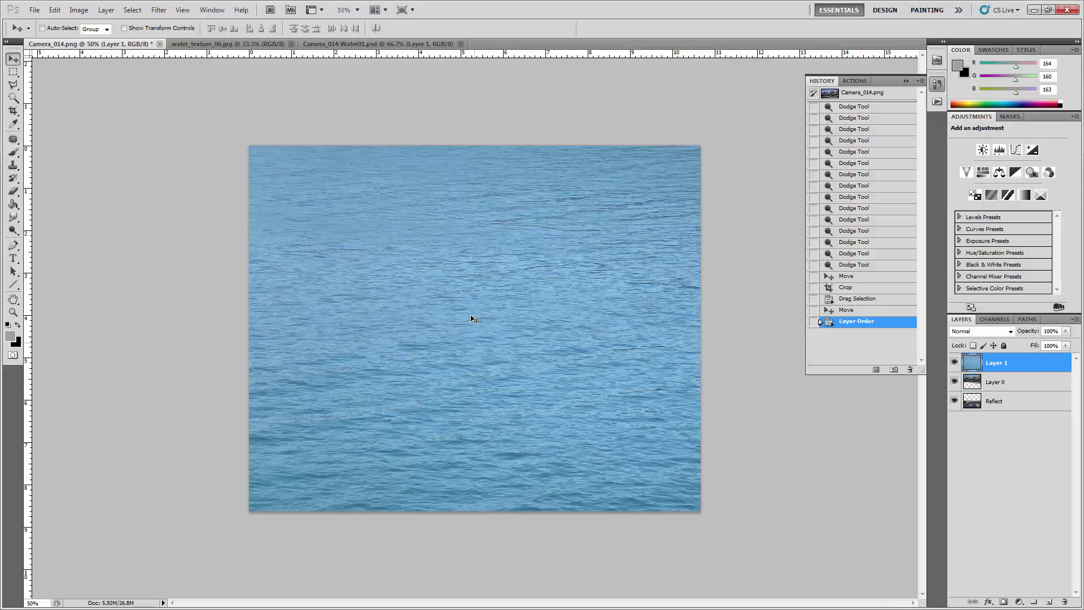
pyautogui.moveTo(473, 319); pyautogui.dragTo(499, 351)
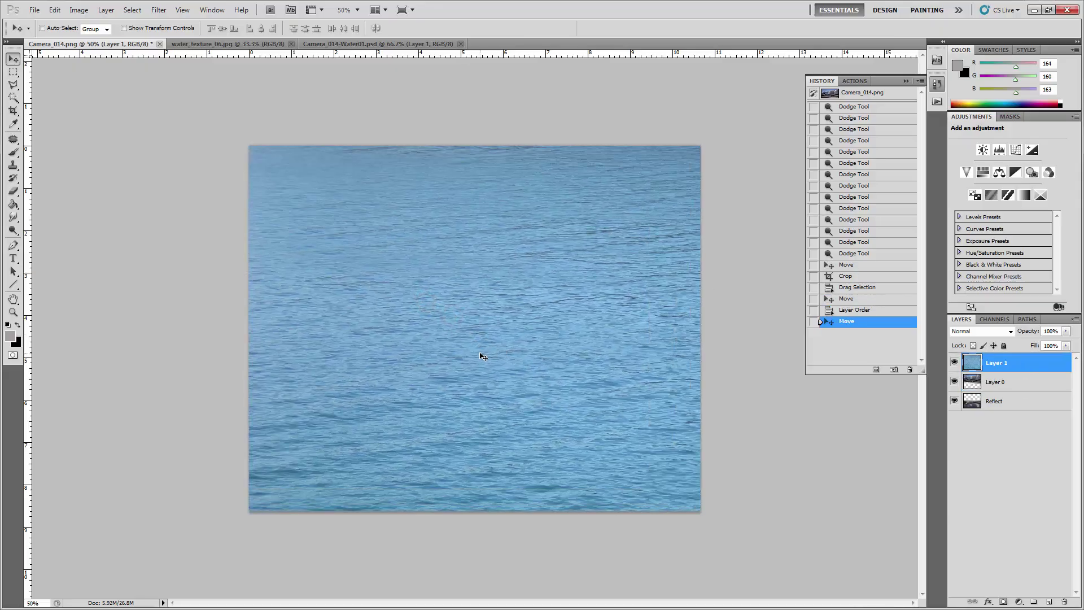
pyautogui.hotkey('ctrl', 't')
pyautogui.hotkey('ctrl', '-')
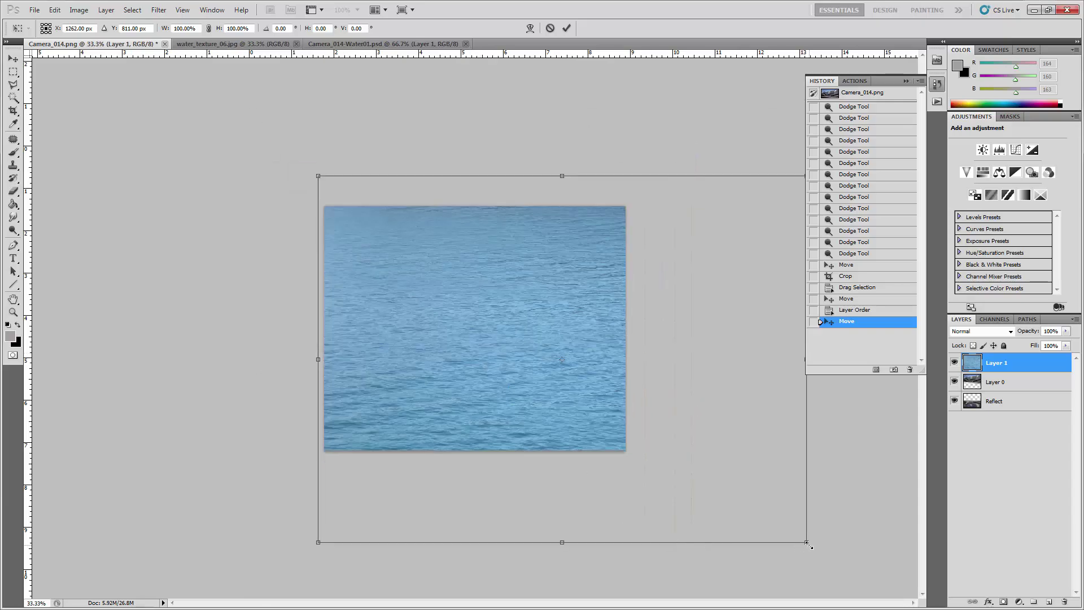
# Scale Layer 1 to about 63%, move it below the building, and commit the transform.
pyautogui.moveTo(805, 542); pyautogui.dragTo(627, 406)
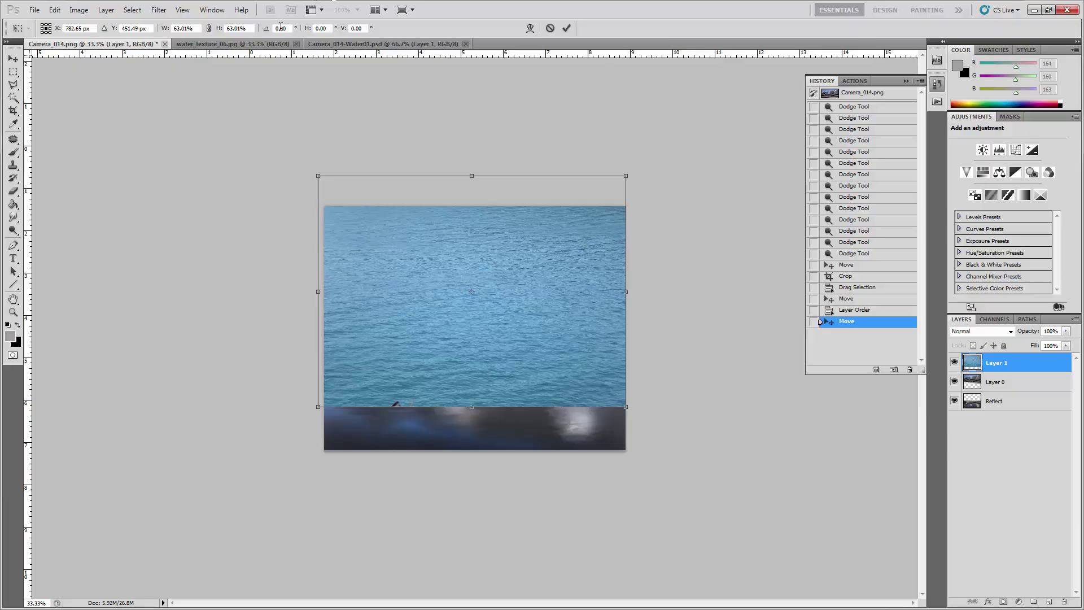
pyautogui.click(182, 10)
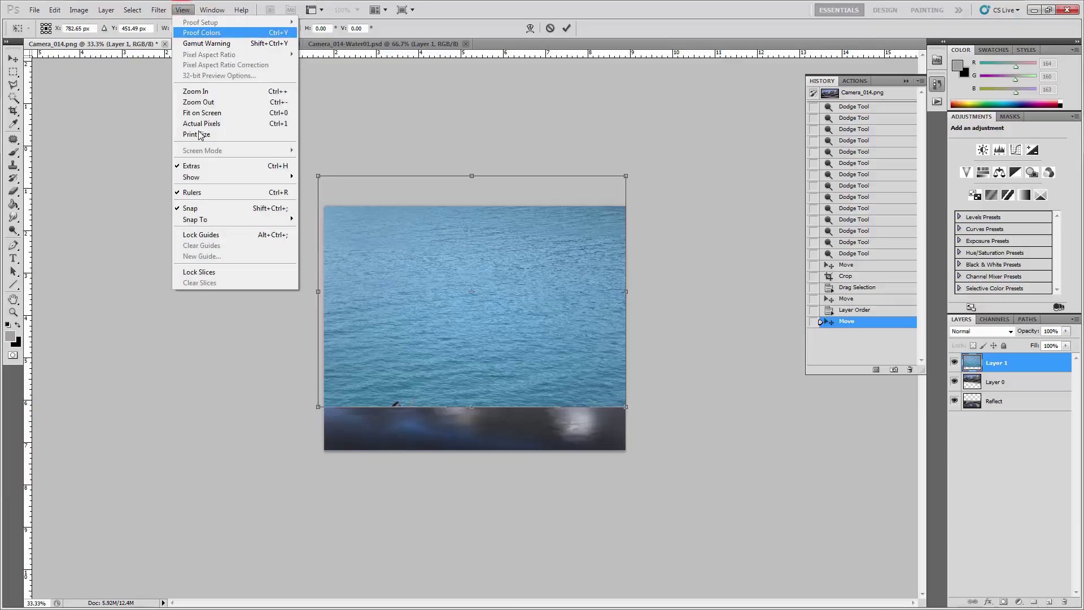
pyautogui.moveTo(216, 221)
pyautogui.click(326, 138)
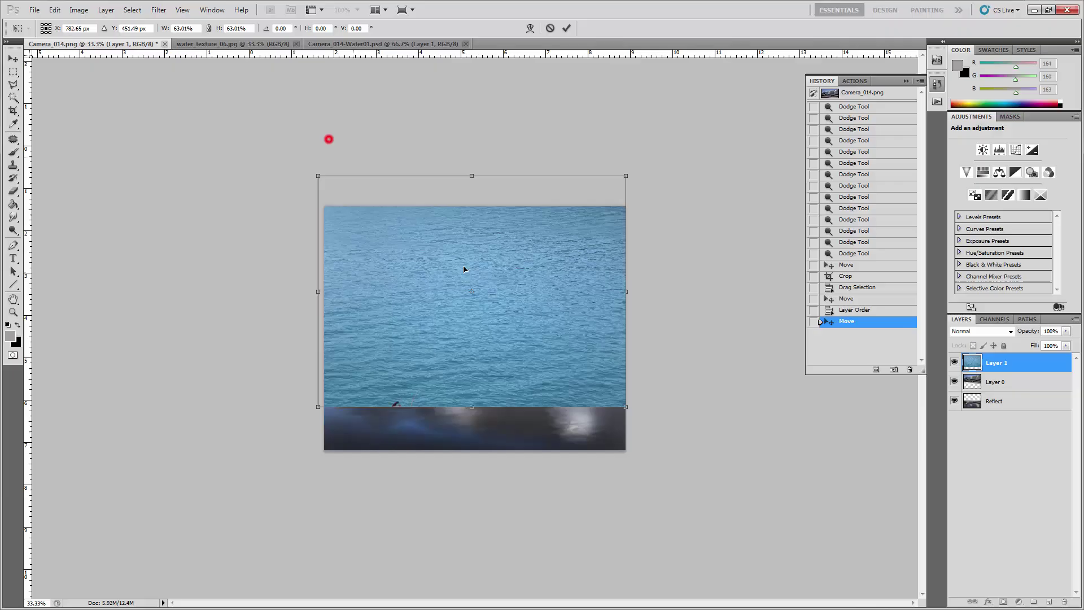
pyautogui.moveTo(493, 338); pyautogui.dragTo(503, 423)
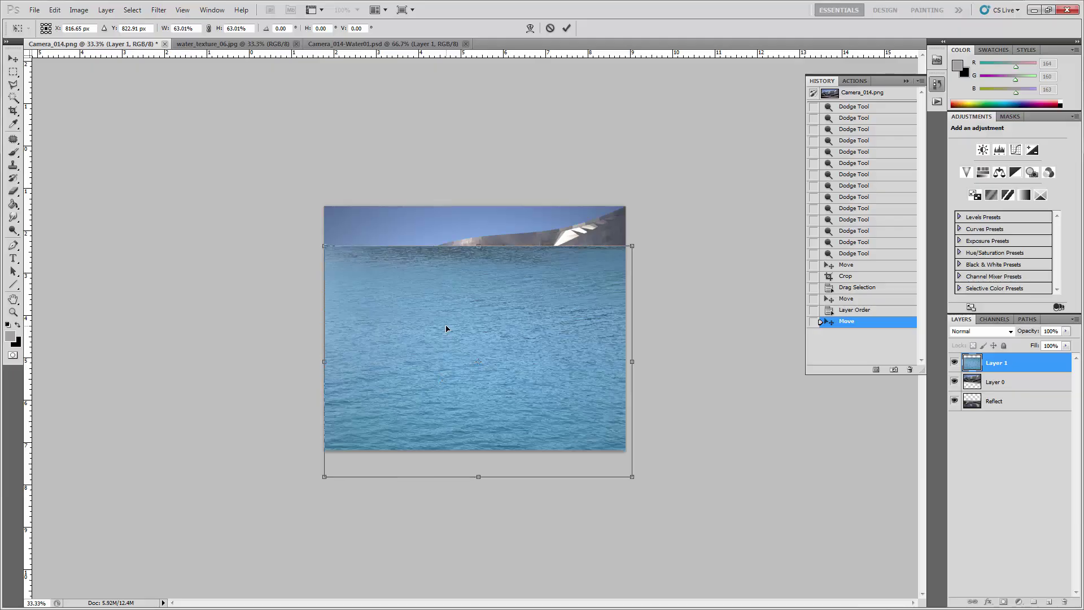
pyautogui.hotkey('ctrl', '+')
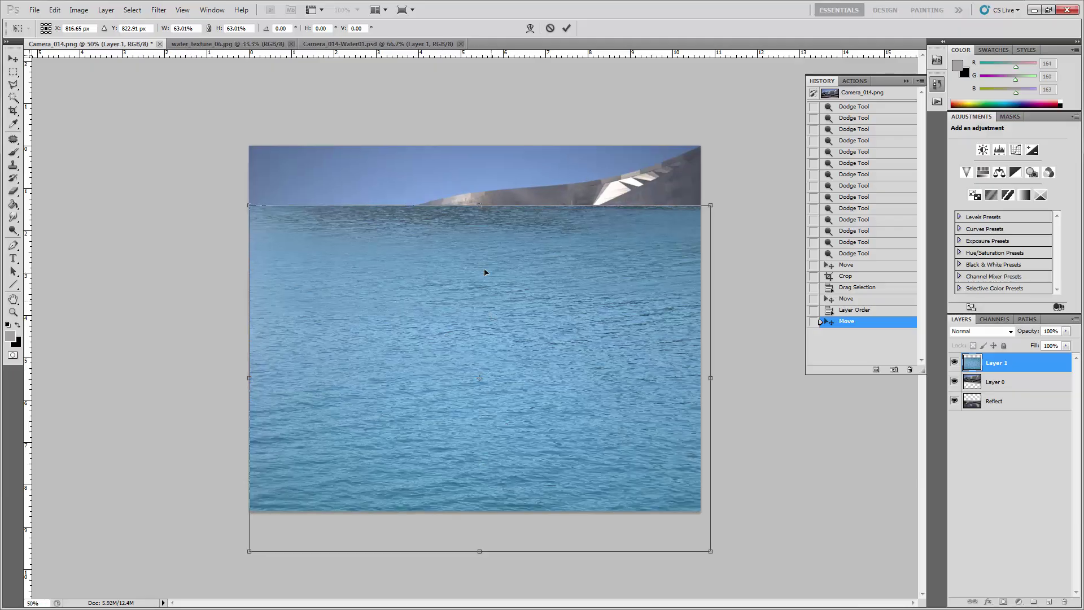
pyautogui.moveTo(476, 264); pyautogui.dragTo(501, 385)
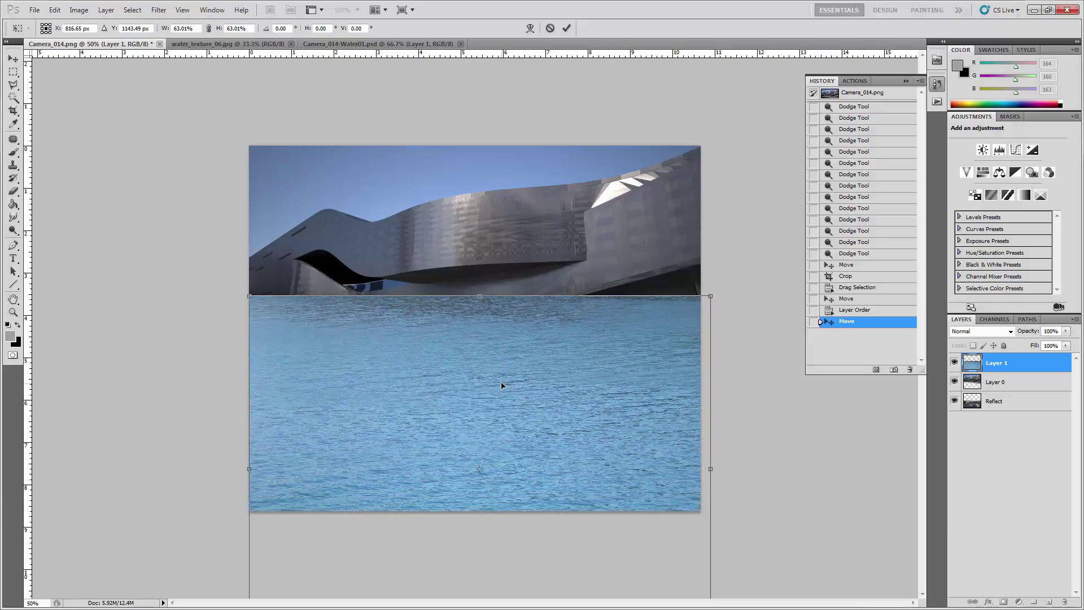
pyautogui.press('Return')
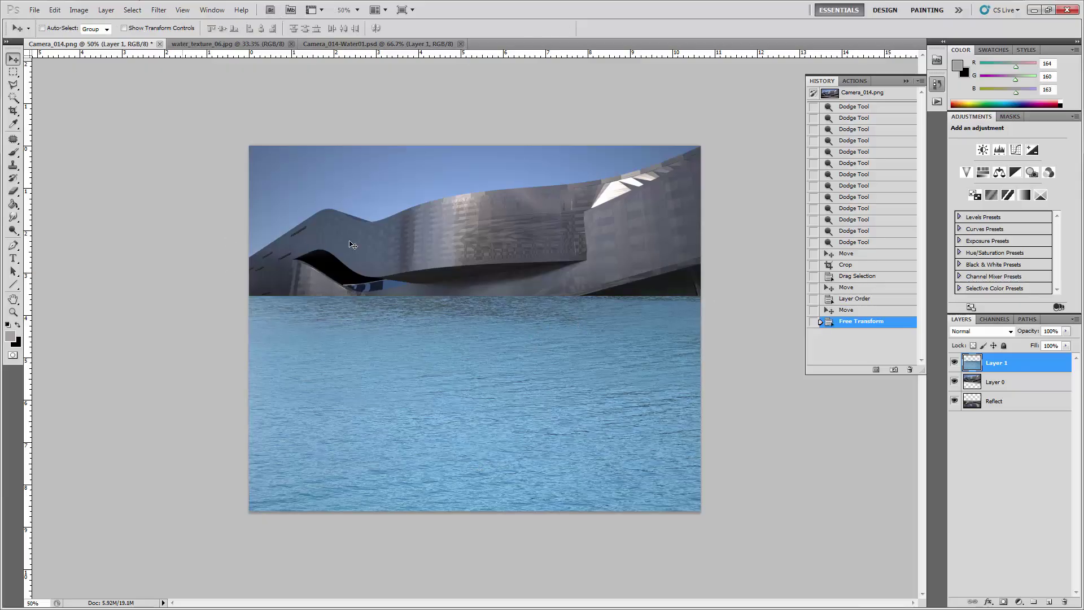
pyautogui.doubleClick(999, 364)
# Confirm the new layer name and set Hue/Saturation saturation to -100 on the water layer.
pyautogui.press('Return')
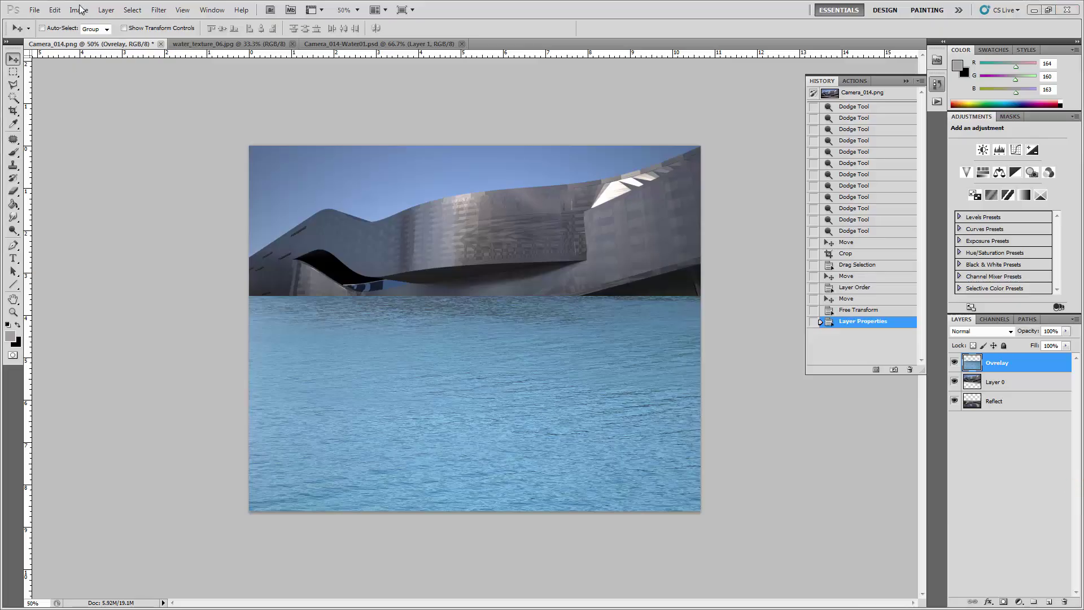
pyautogui.click(79, 9)
pyautogui.click(79, 9)
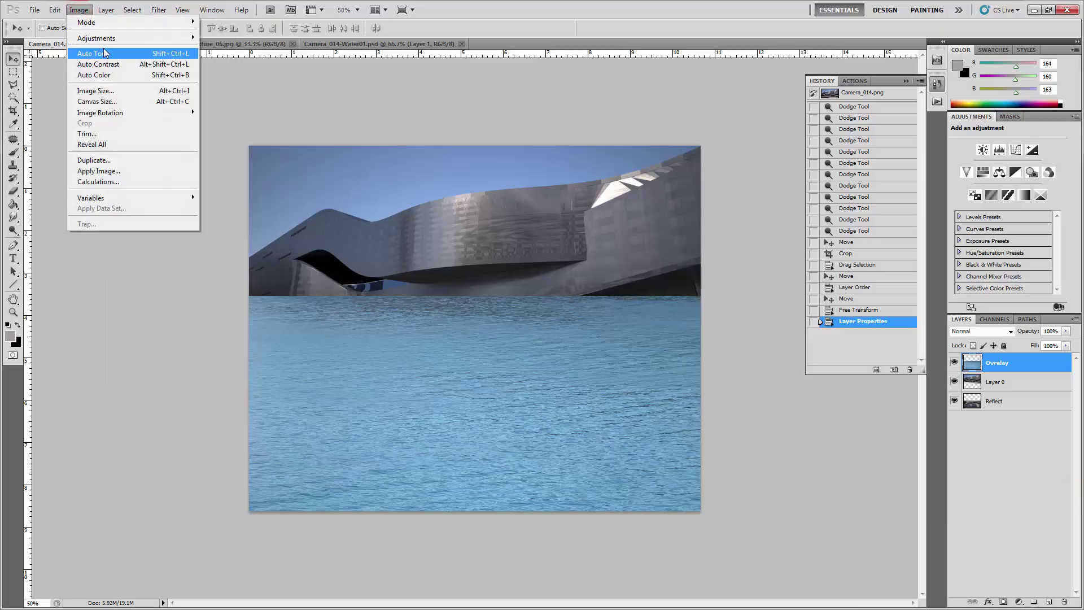
pyautogui.moveTo(112, 38)
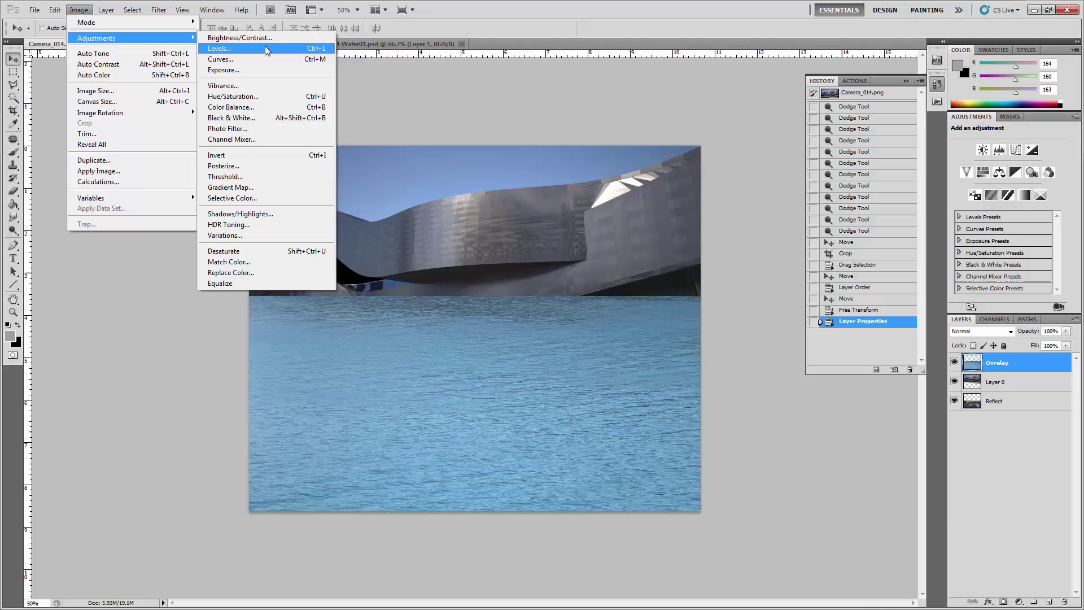
pyautogui.click(267, 96)
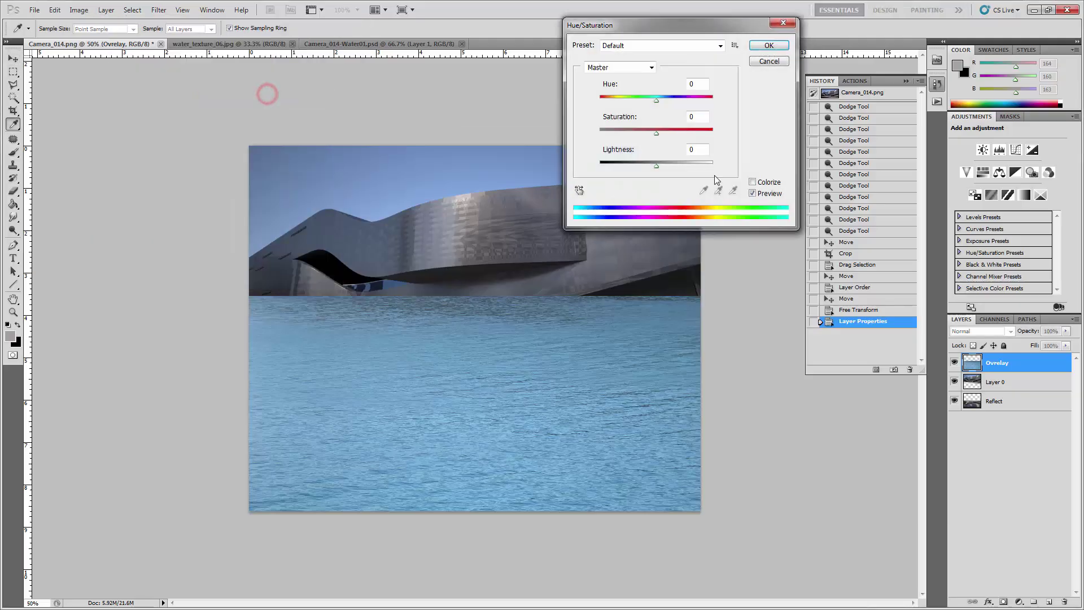
pyautogui.moveTo(655, 132); pyautogui.dragTo(600, 132)
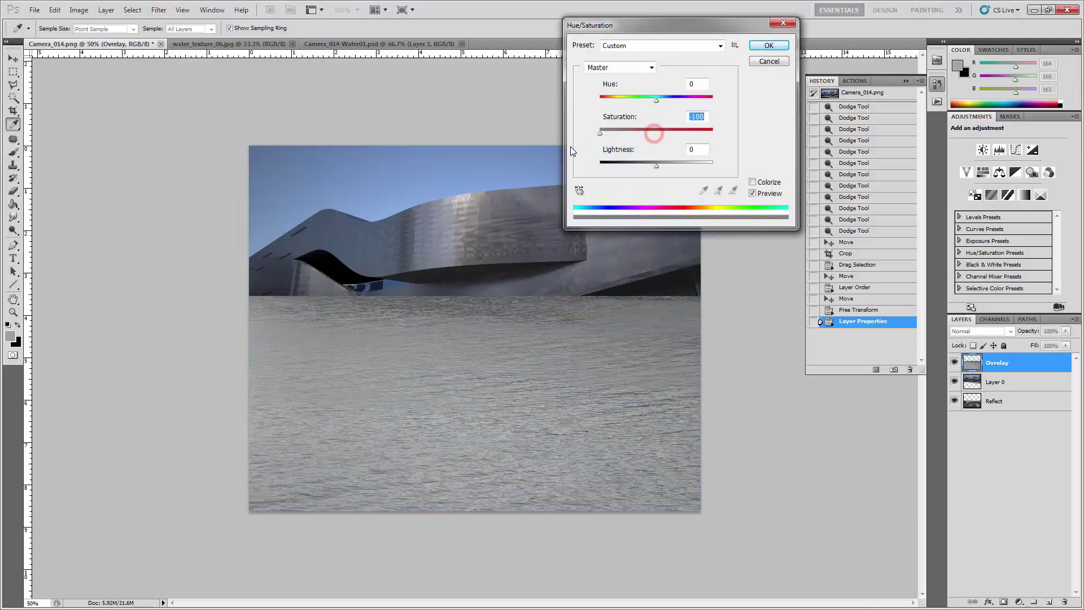
pyautogui.click(751, 46)
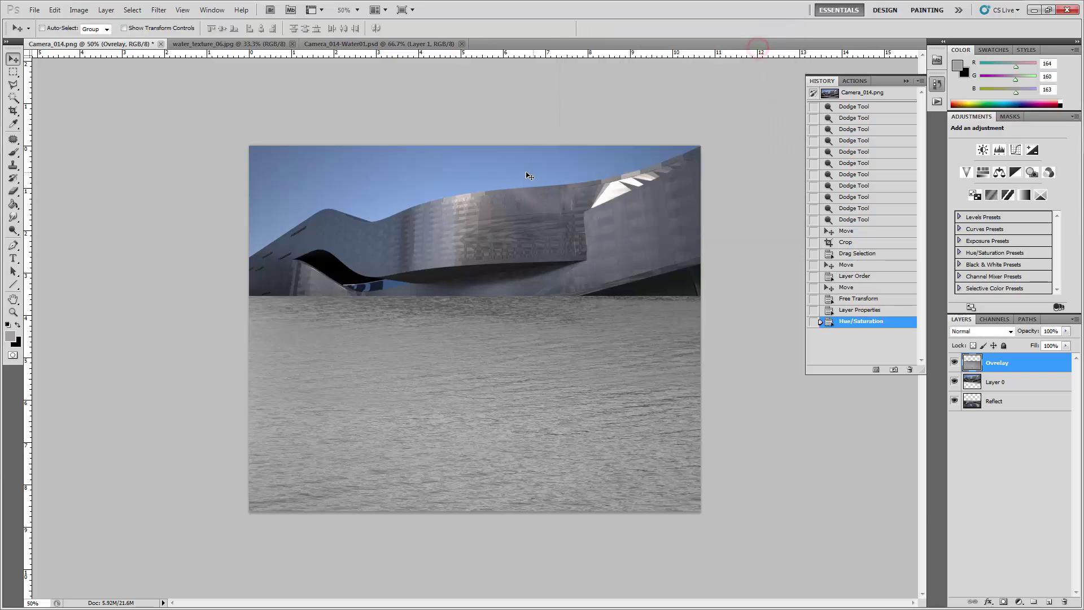
# Blend the water layer in Overlay mode at 80% opacity, nudge it, and move it below Layer 0.
pyautogui.click(1010, 331)
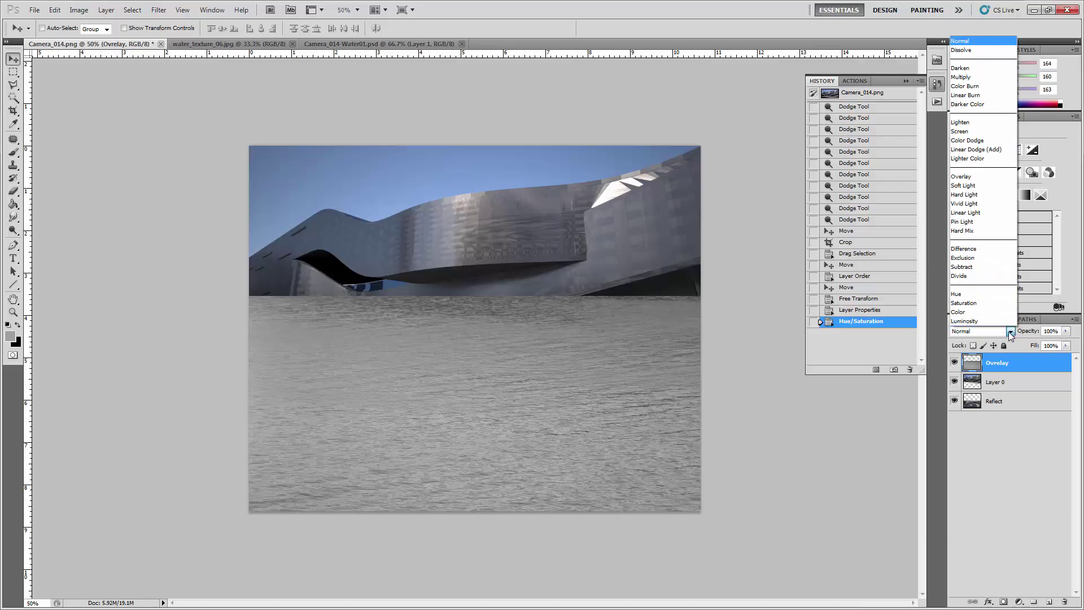
pyautogui.click(989, 177)
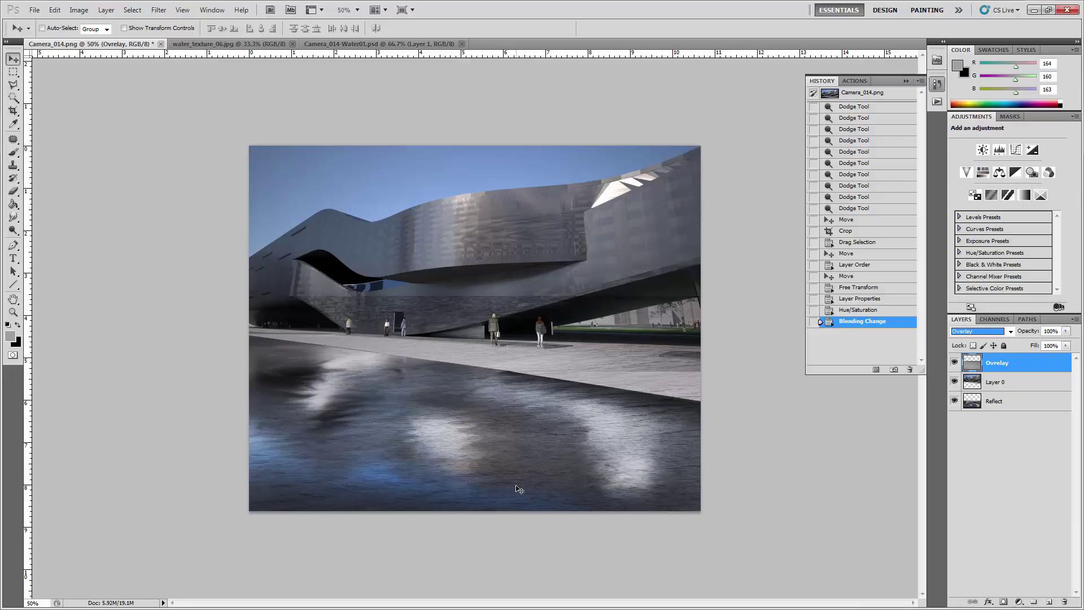
pyautogui.click(1064, 332)
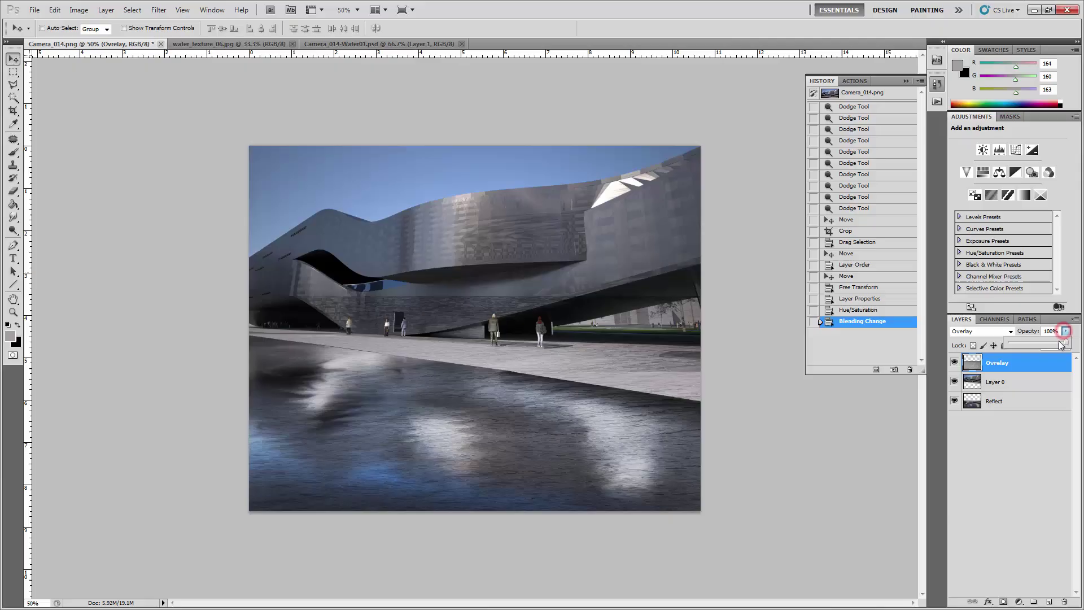
pyautogui.moveTo(1068, 345); pyautogui.dragTo(1065, 346)
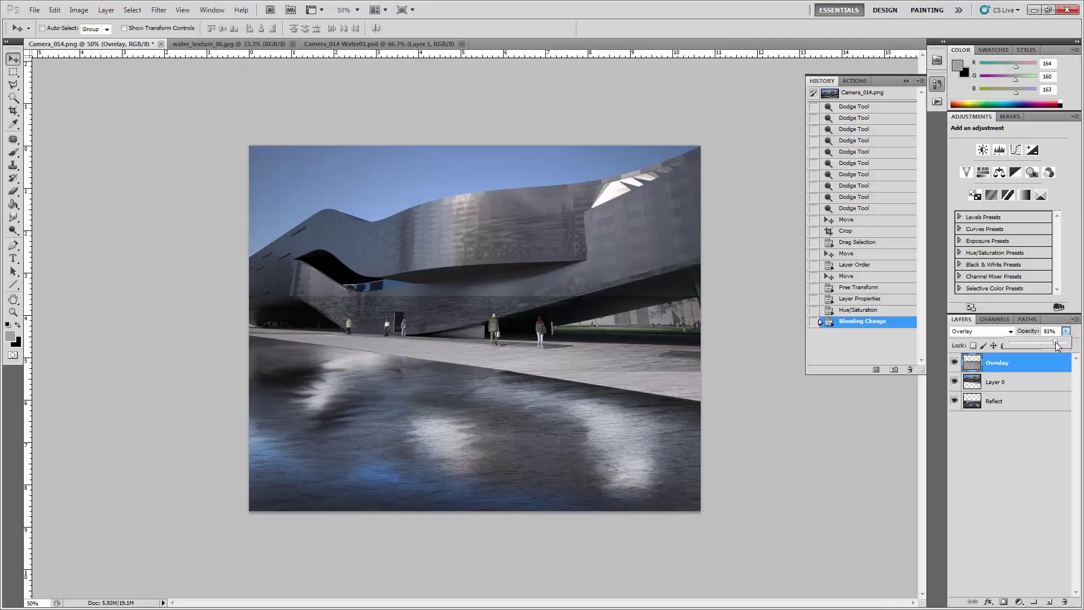
pyautogui.moveTo(1058, 345); pyautogui.dragTo(1056, 345)
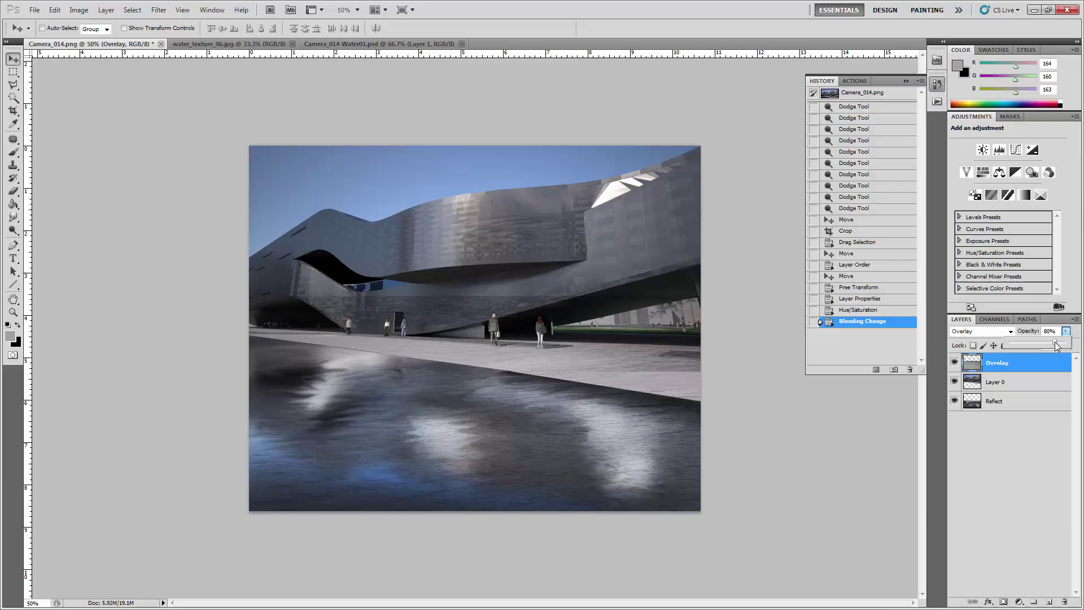
pyautogui.click(725, 491)
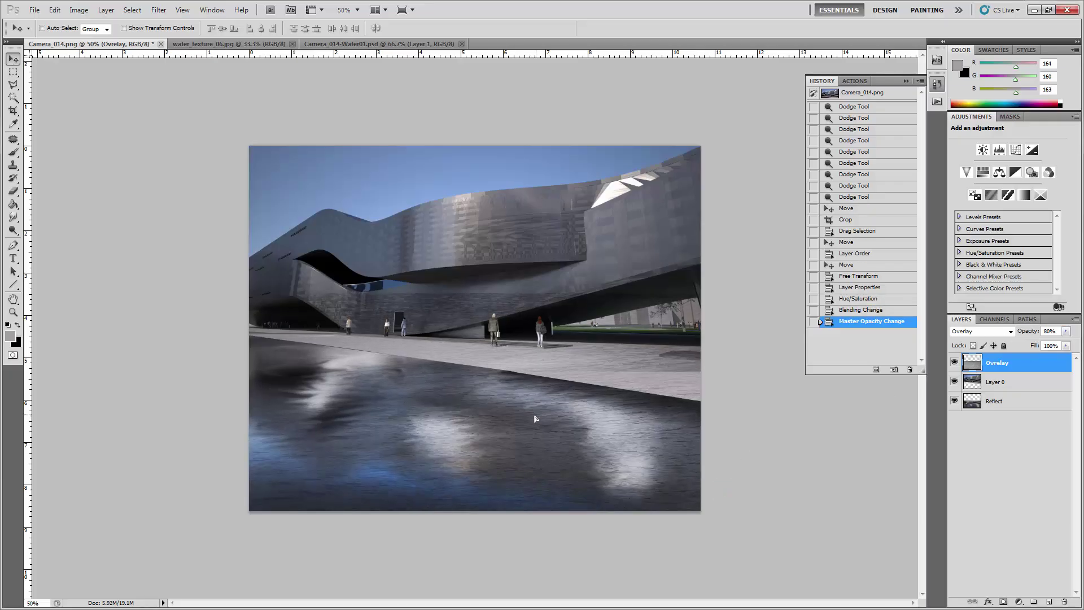
pyautogui.moveTo(535, 421); pyautogui.dragTo(552, 412)
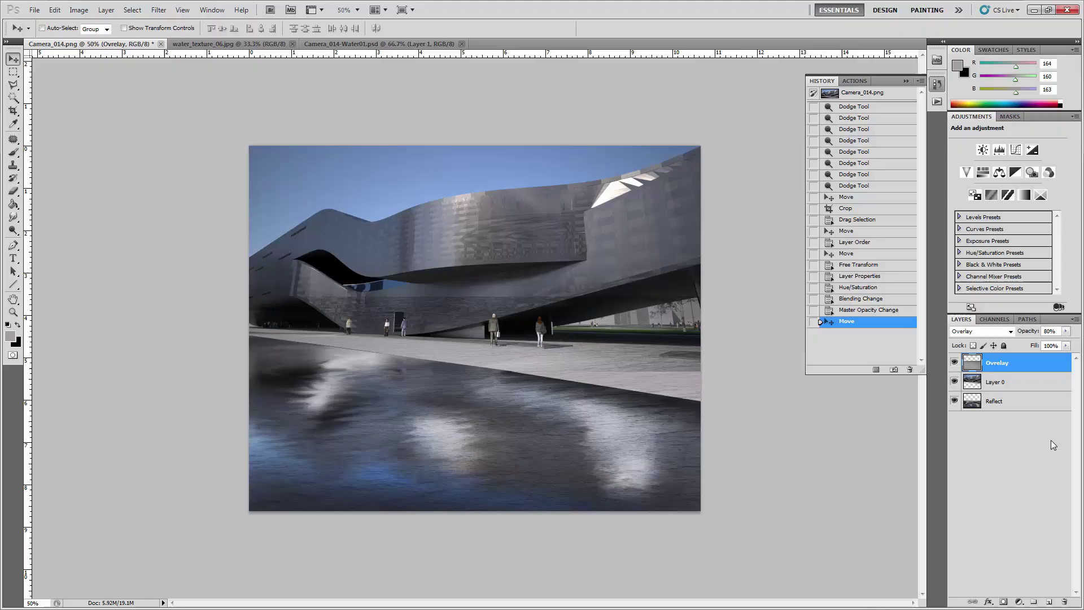
pyautogui.moveTo(1014, 370); pyautogui.dragTo(1014, 403)
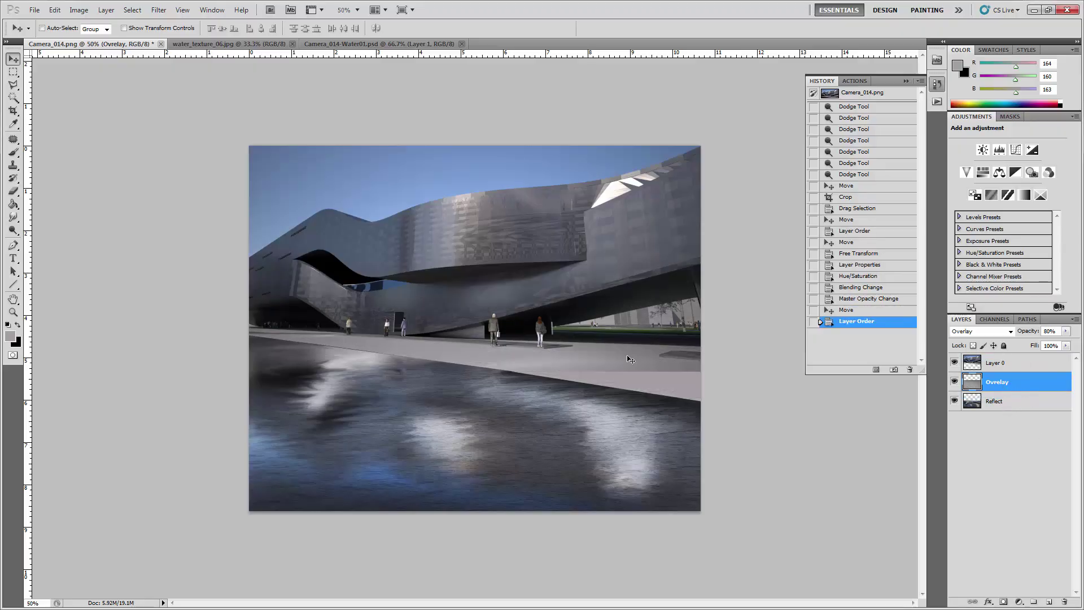
# Inspect the water texture at 100%, then start a Polygonal Lasso outline at the pool edge's left end.
pyautogui.moveTo(484, 420)
pyautogui.mouseDown()
pyautogui.moveTo(482, 408)
pyautogui.moveTo(451, 423)
pyautogui.moveTo(431, 450)
pyautogui.mouseUp()
pyautogui.hotkey('ctrl', '+')
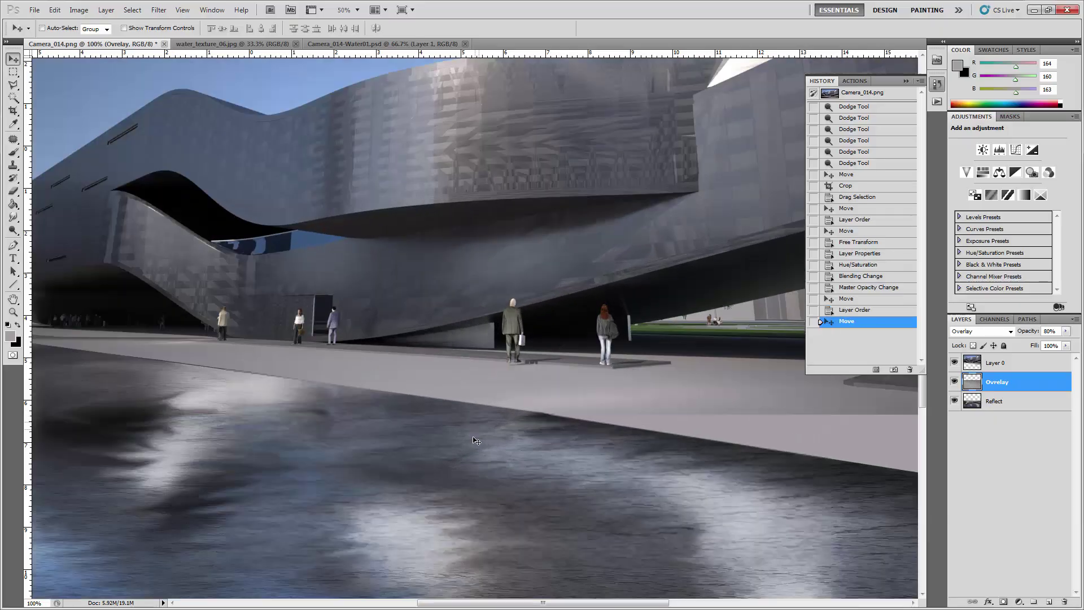
pyautogui.scroll(-5, 416, 399)
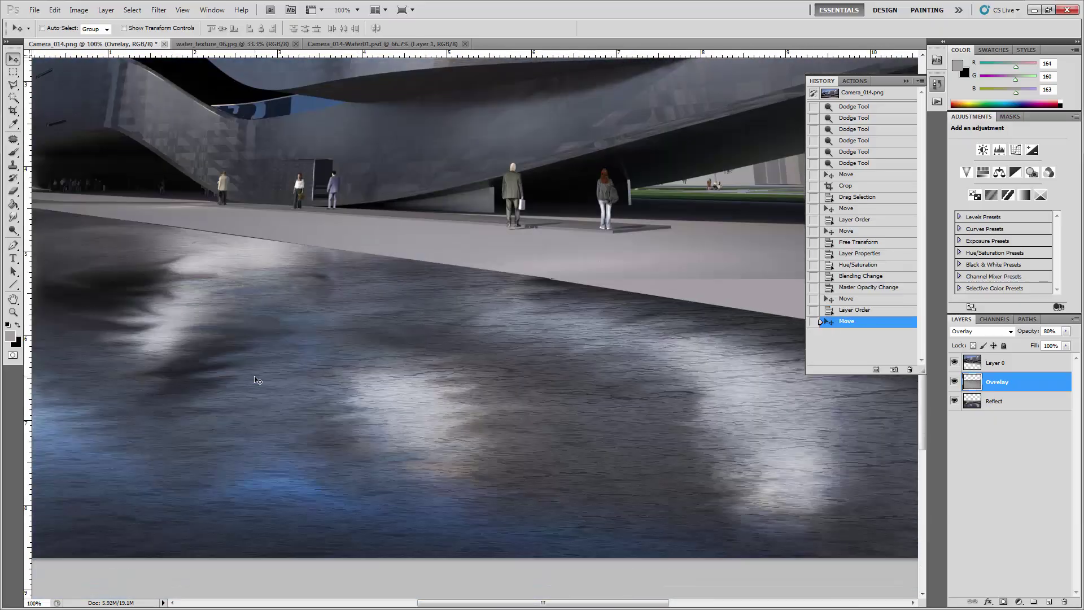
pyautogui.hotkey('ctrl', '-')
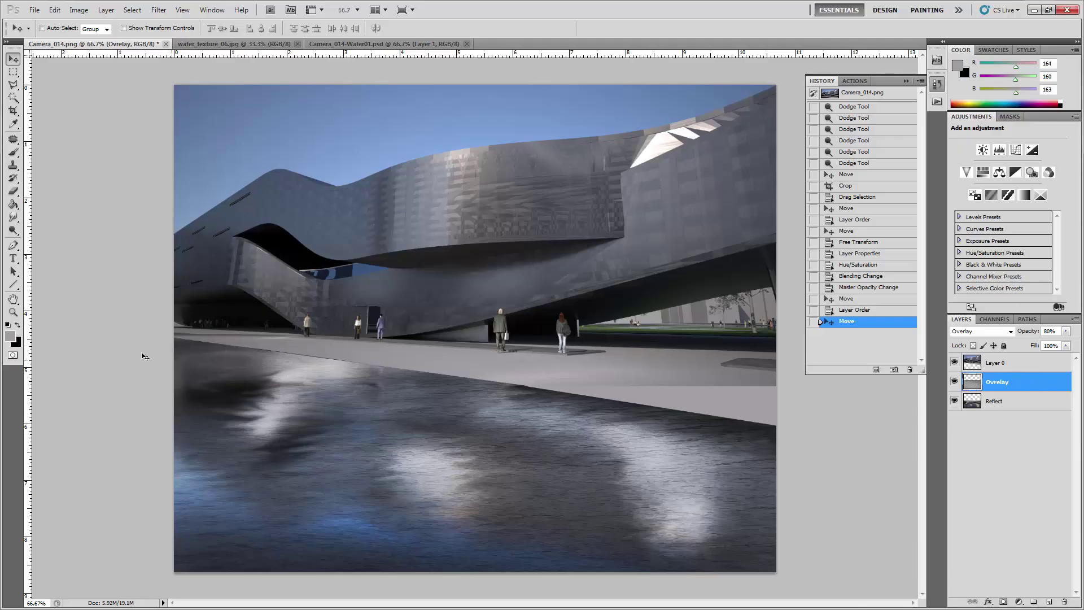
pyautogui.click(13, 85)
pyautogui.click(167, 335)
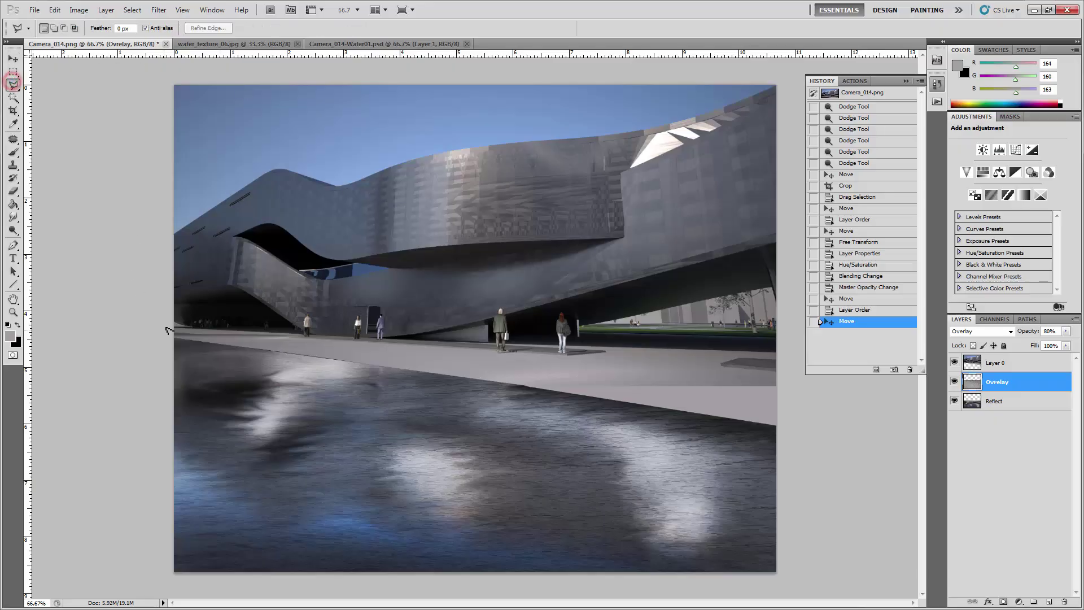
# Complete the lasso around the pool-edge strip, extending past the image's right edge.
pyautogui.click(801, 426)
pyautogui.click(797, 444)
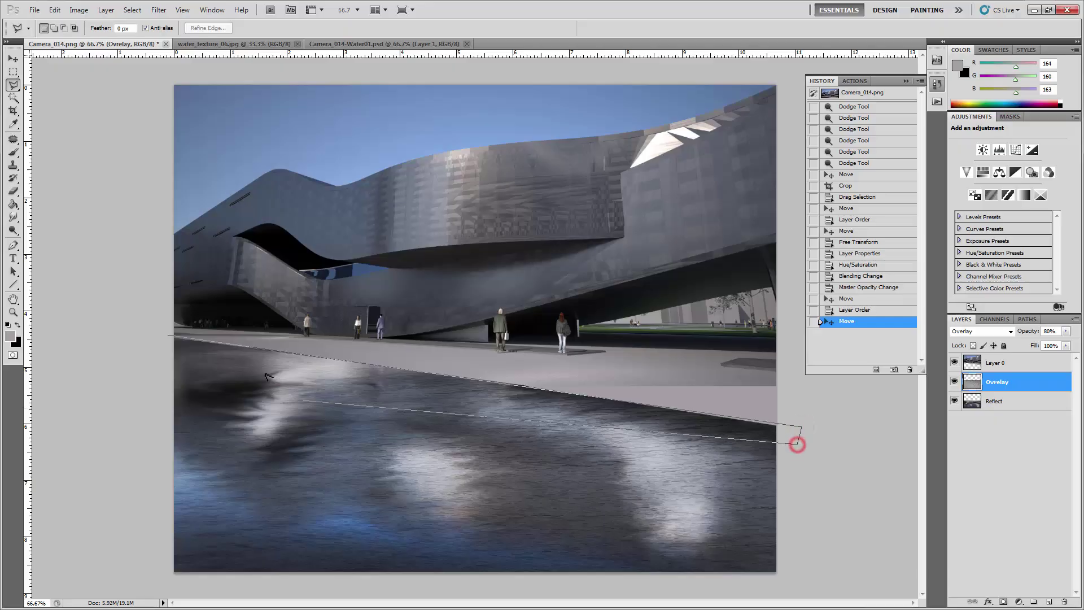
pyautogui.click(168, 336)
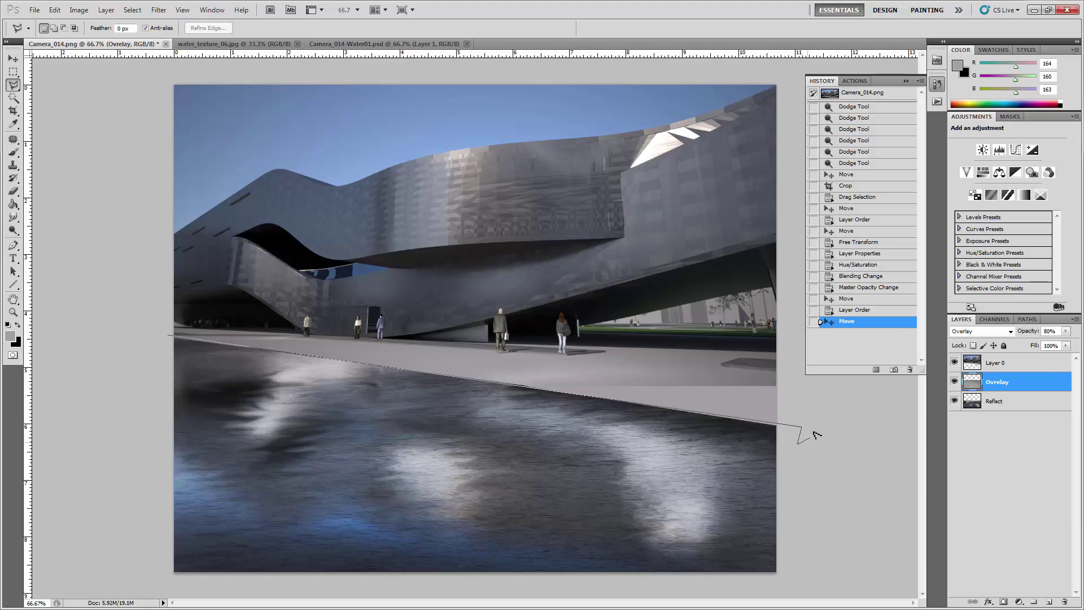
pyautogui.press('BackSpace')
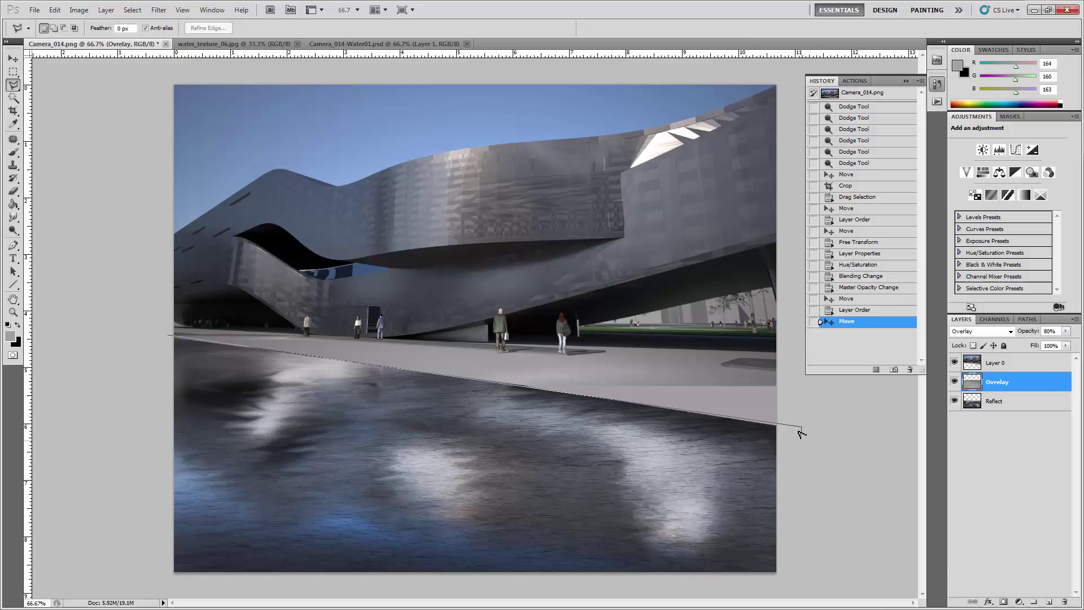
pyautogui.click(800, 437)
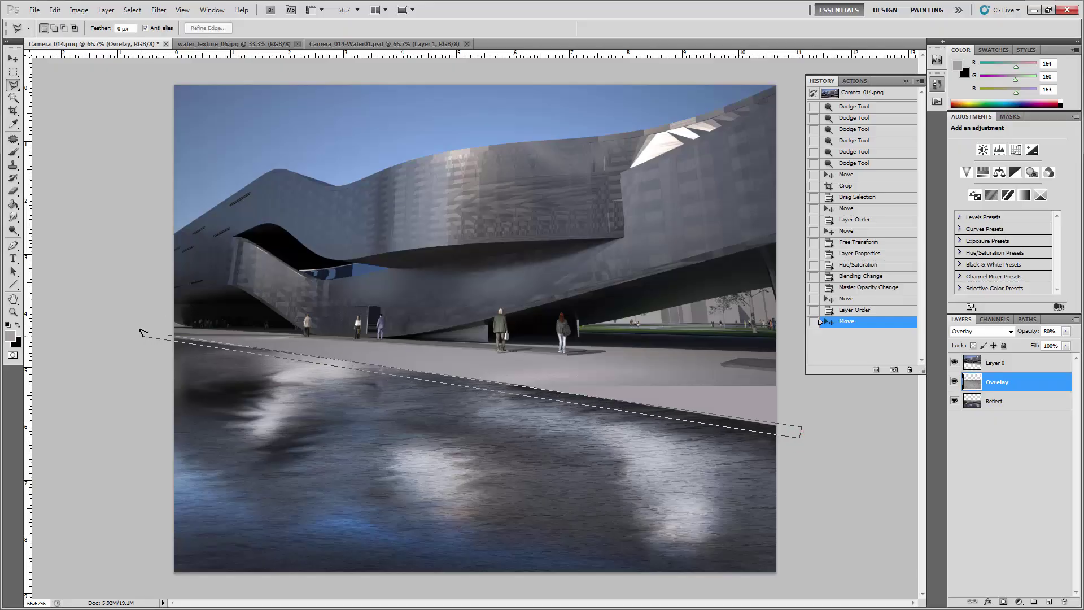
pyautogui.click(142, 336)
pyautogui.click(168, 336)
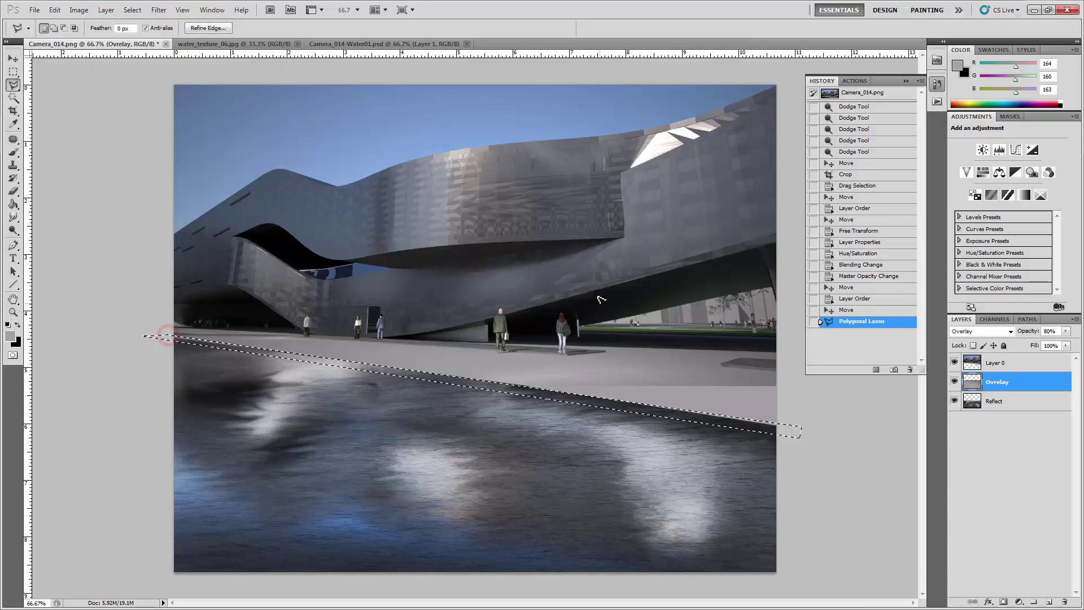
# Fill the selected strip with medium grey on Layer 0 using the Paint Bucket.
pyautogui.click(10, 336)
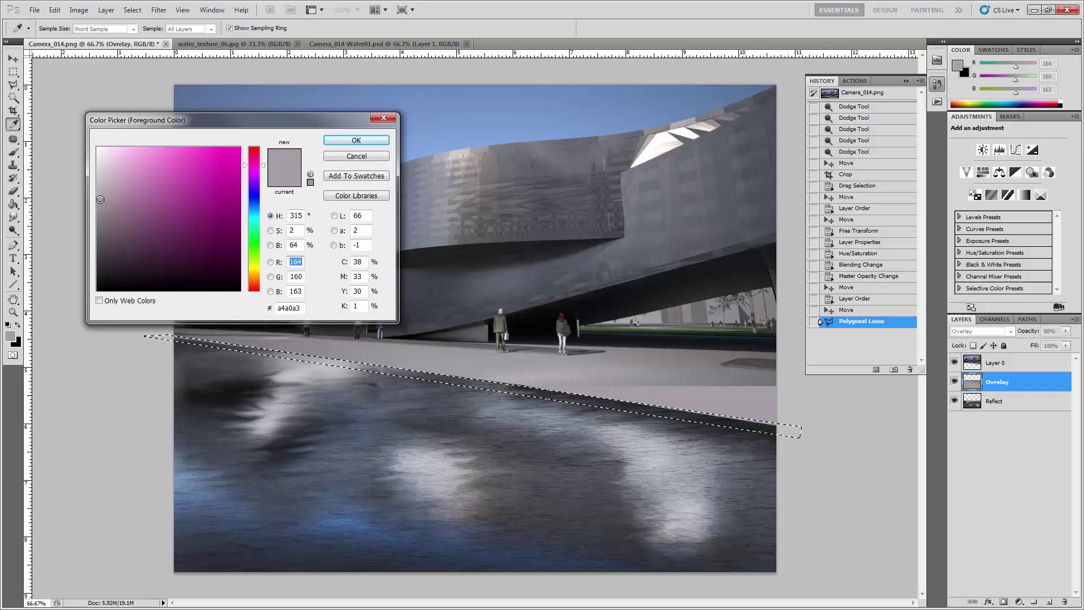
pyautogui.moveTo(97, 198); pyautogui.dragTo(93, 227)
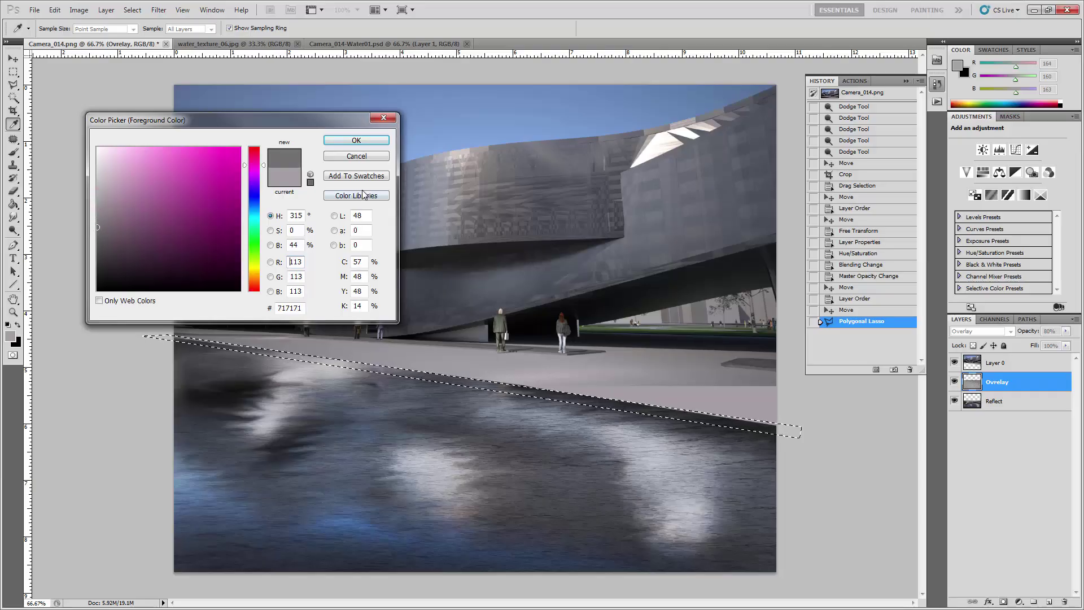
pyautogui.click(338, 140)
pyautogui.press('g')
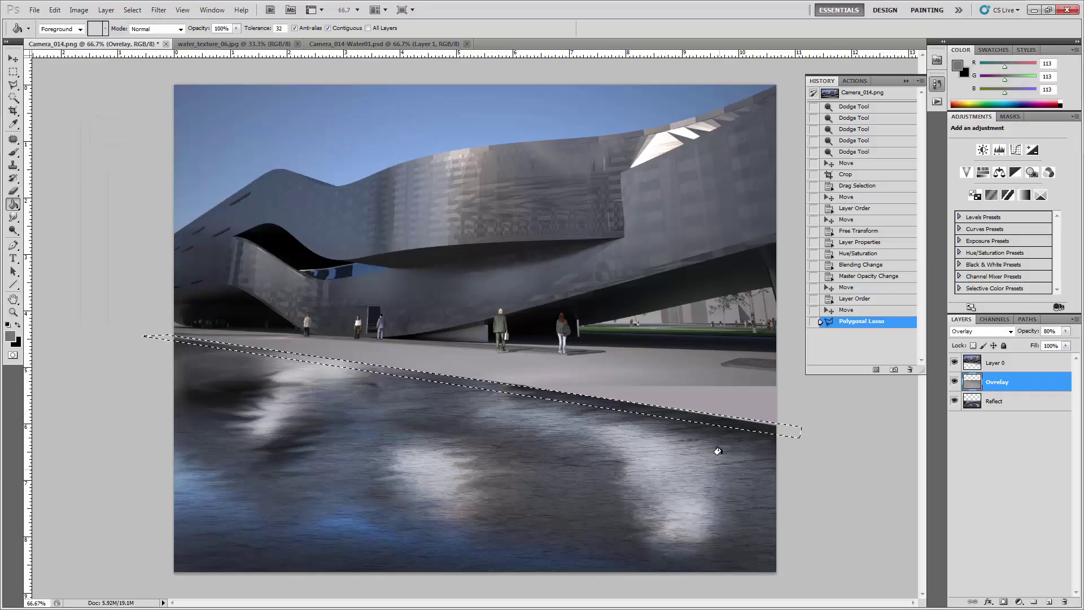
pyautogui.click(450, 376)
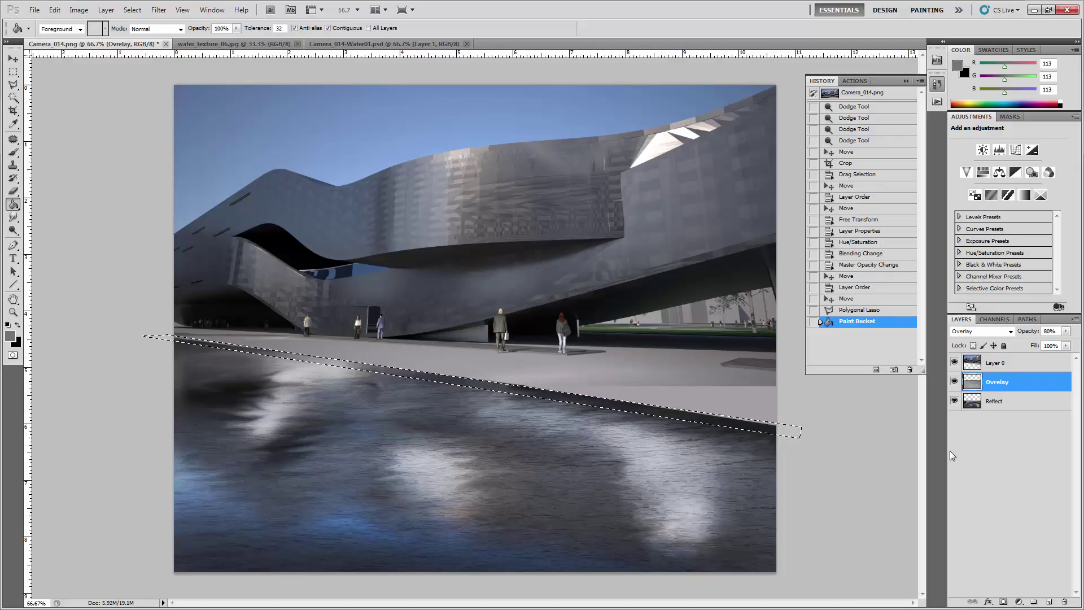
pyautogui.hotkey('ctrl', 'z')
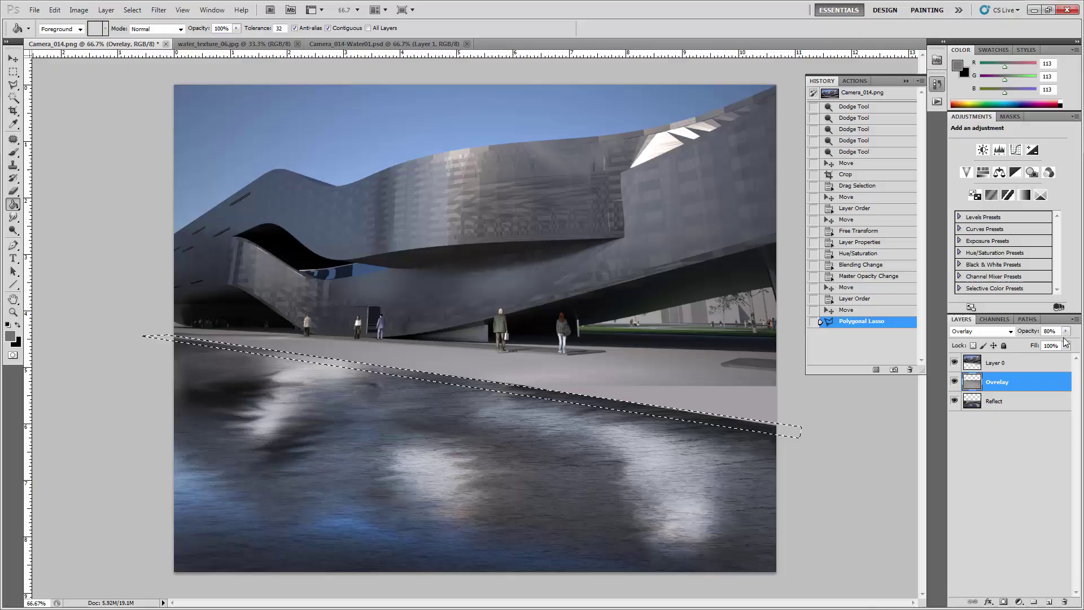
pyautogui.click(1012, 361)
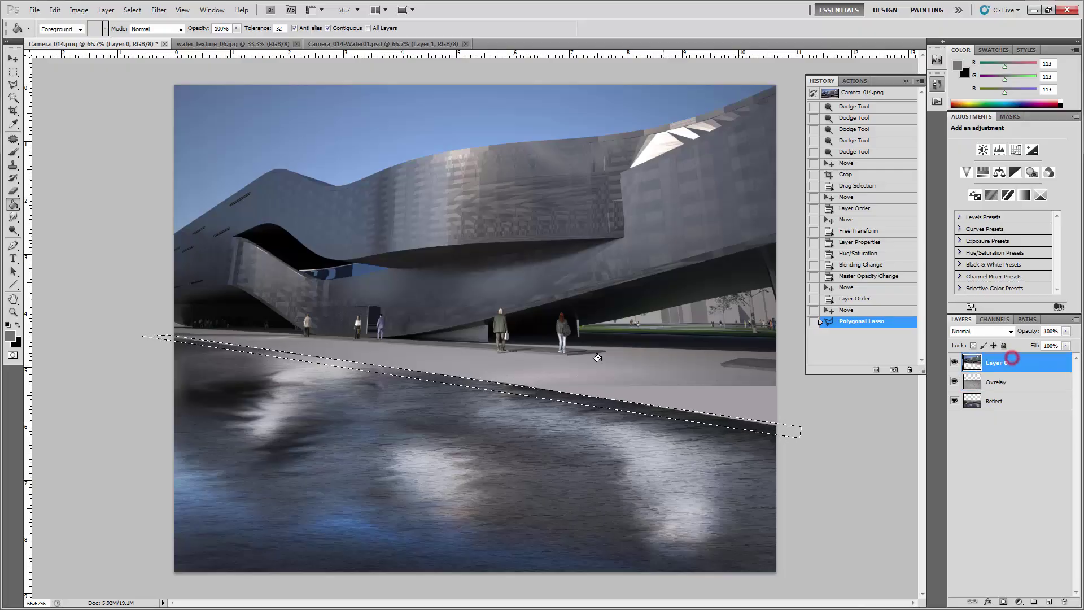
pyautogui.click(428, 374)
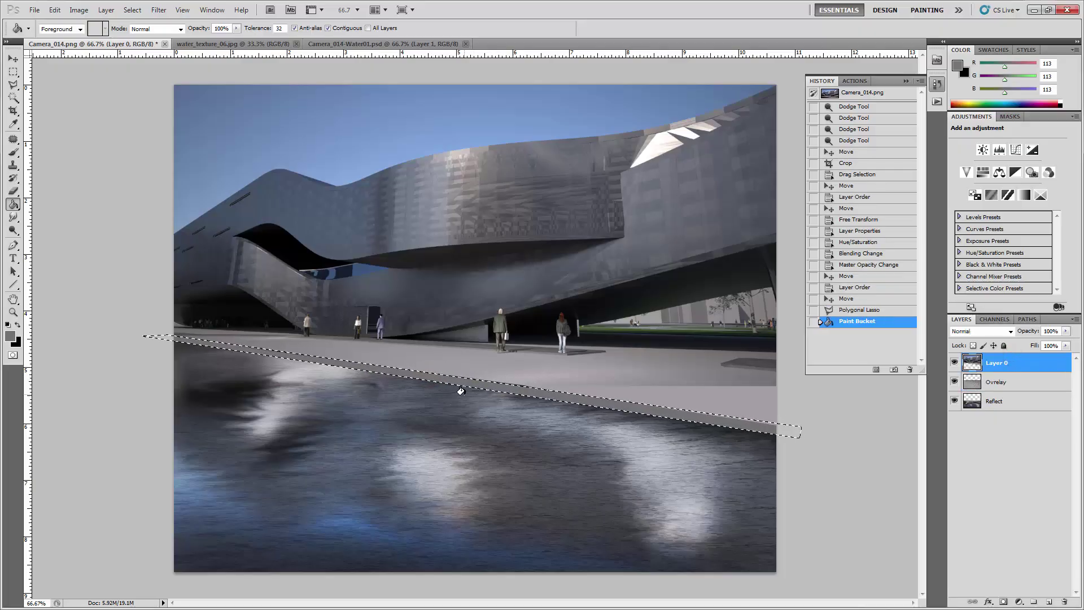
# Refill the strip with darker grey (R/G/B 62) and deselect.
pyautogui.click(10, 336)
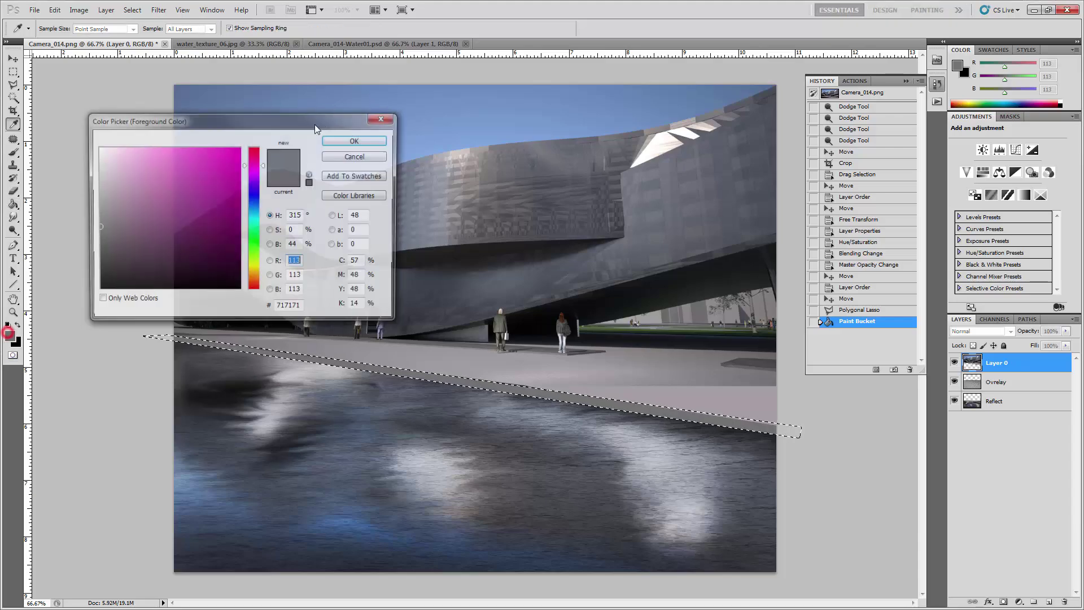
pyautogui.moveTo(101, 225); pyautogui.dragTo(95, 256)
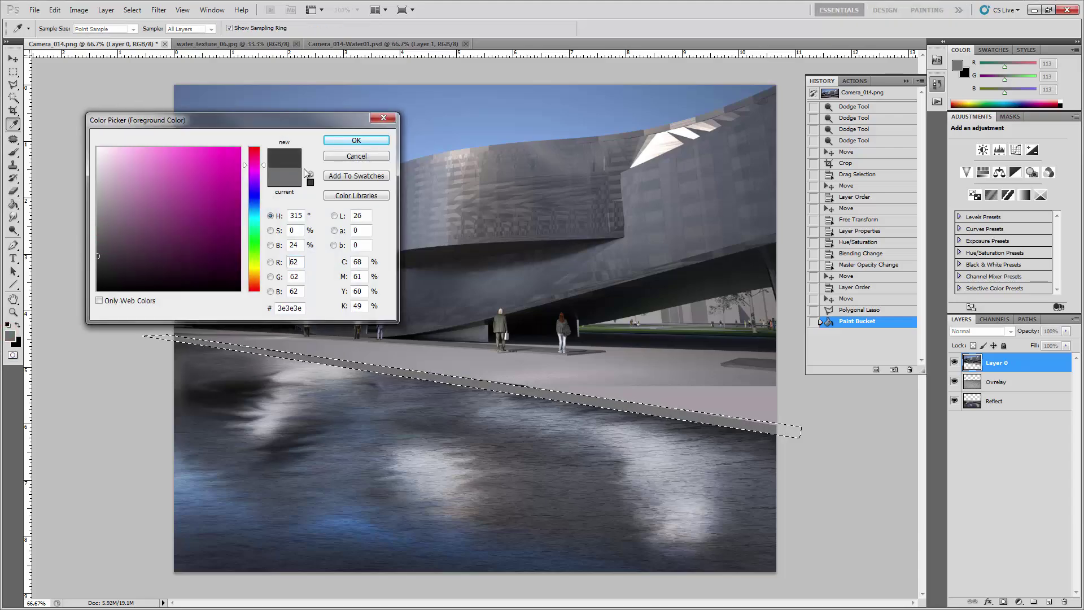
pyautogui.click(348, 141)
pyautogui.click(426, 376)
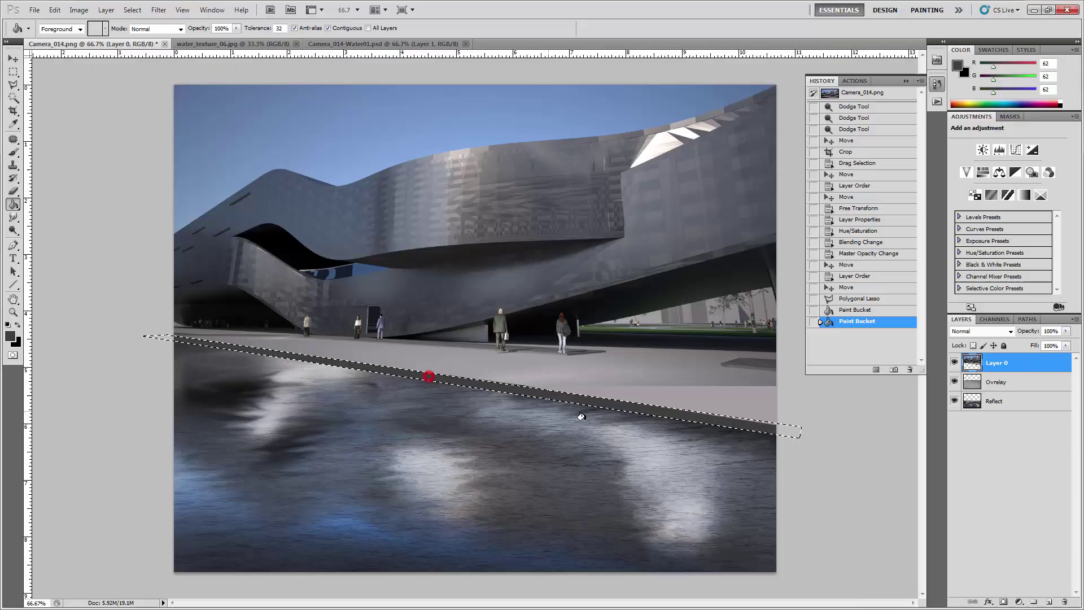
pyautogui.hotkey('ctrl', 'd')
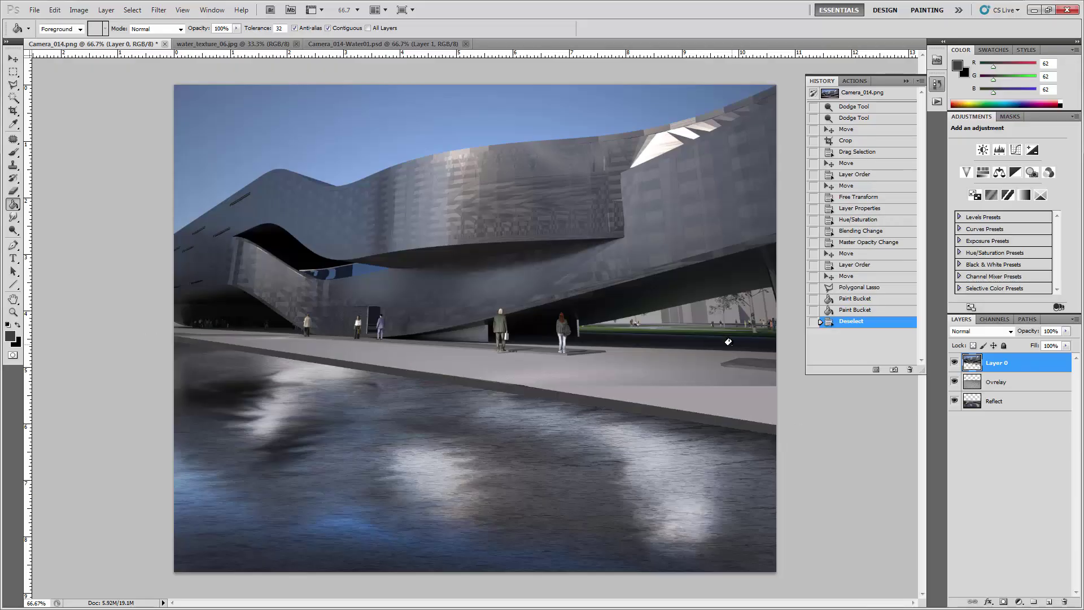
# Zoom to 100% and set up the Clone Stamp with a soft round brush tip.
pyautogui.hotkey('ctrl', '+')
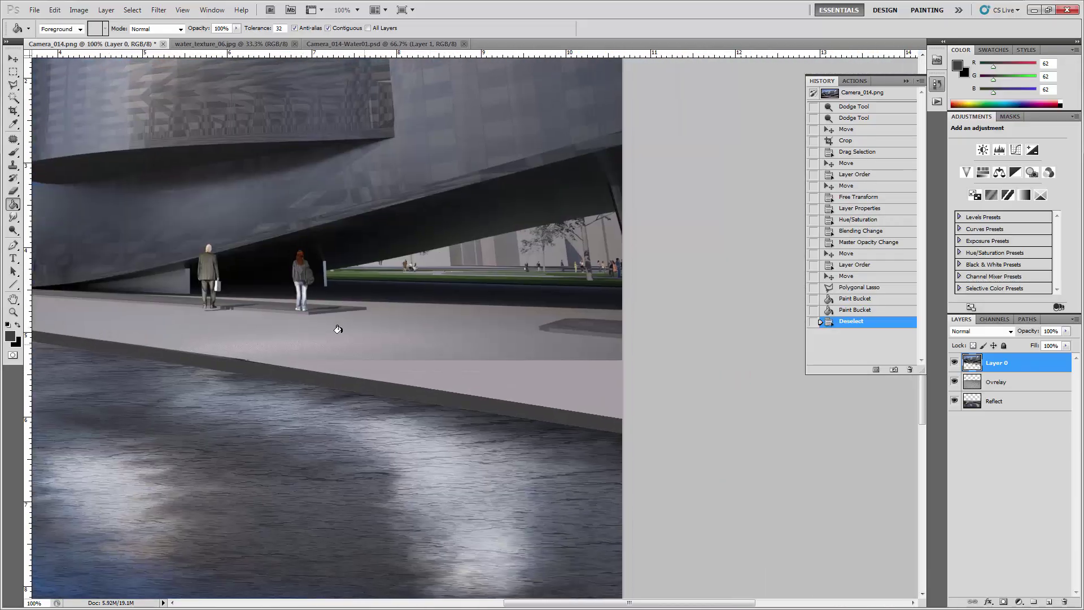
pyautogui.click(13, 204)
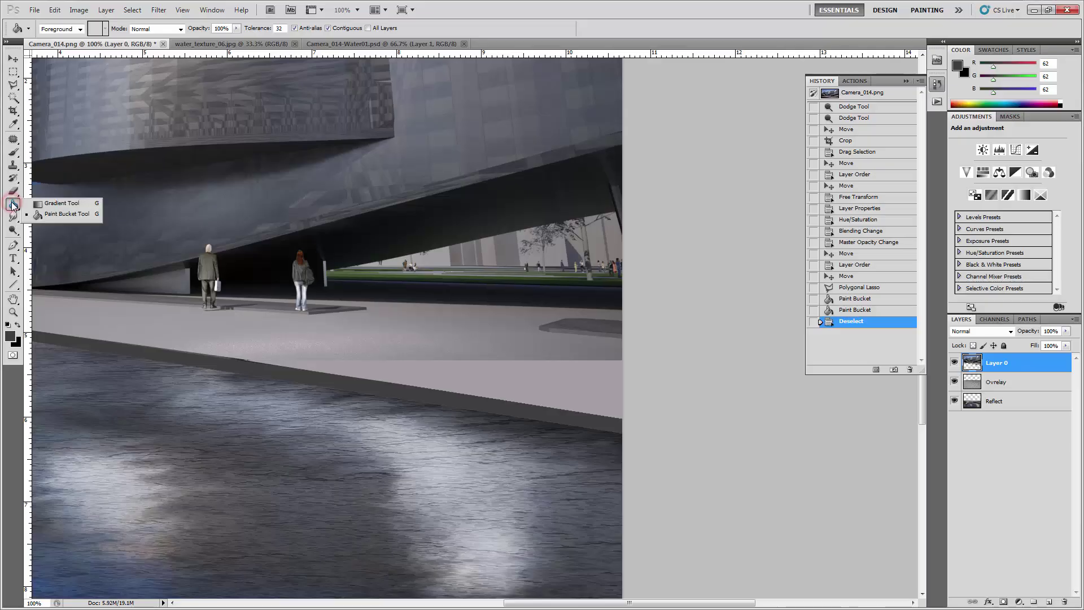
pyautogui.click(12, 165)
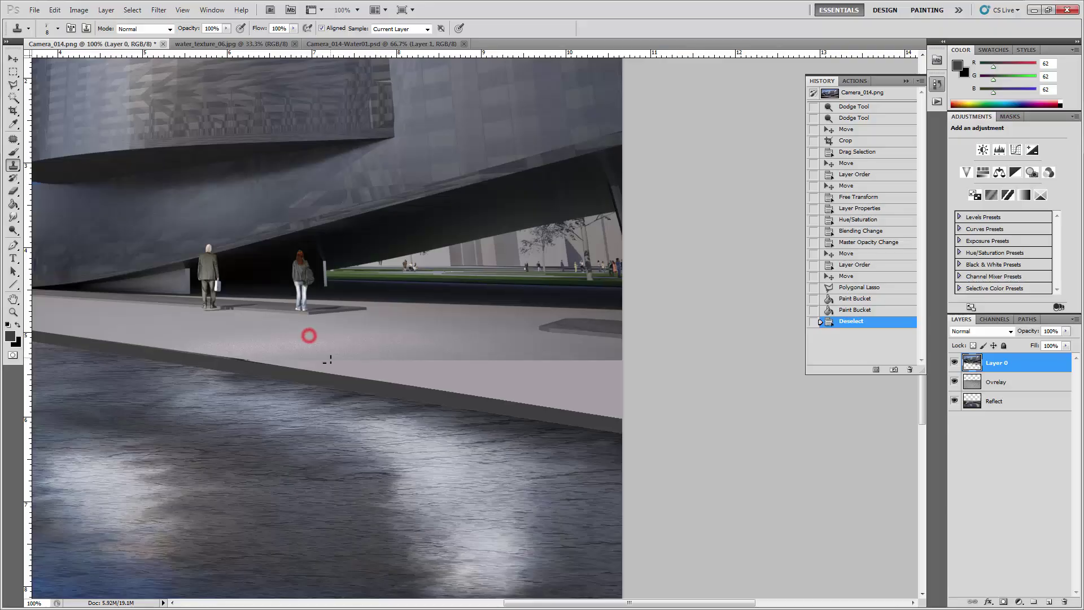
pyautogui.moveTo(307, 337); pyautogui.dragTo(314, 358)
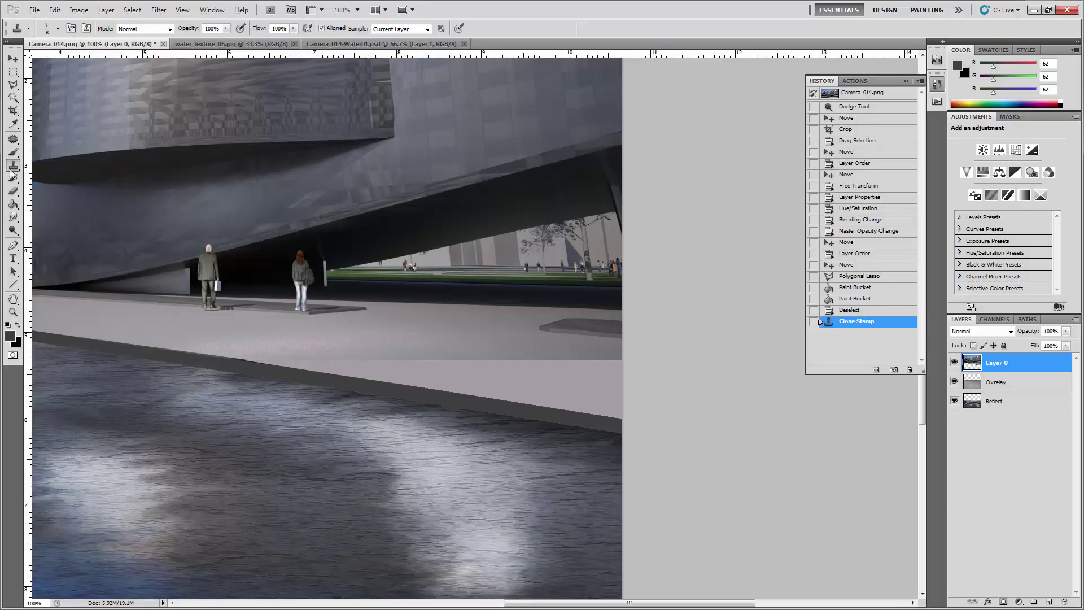
pyautogui.click(58, 28)
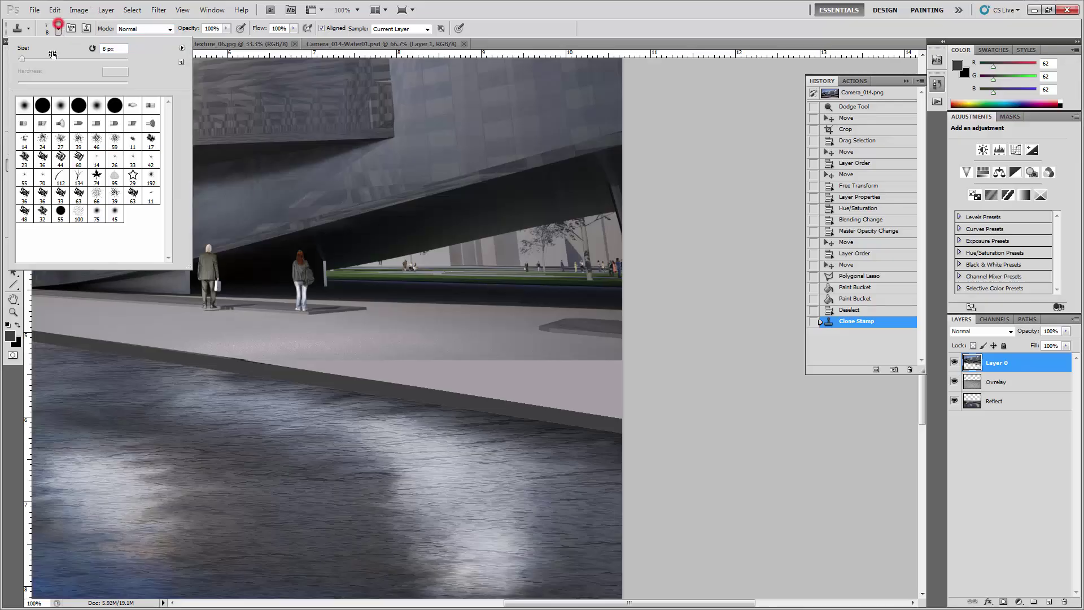
pyautogui.click(60, 105)
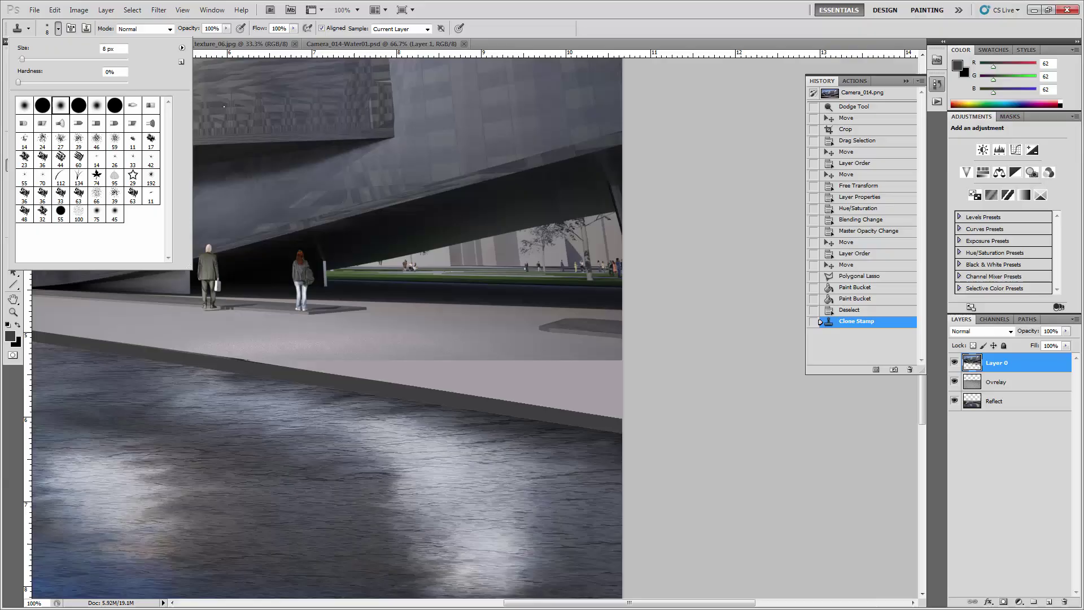
pyautogui.click(488, 28)
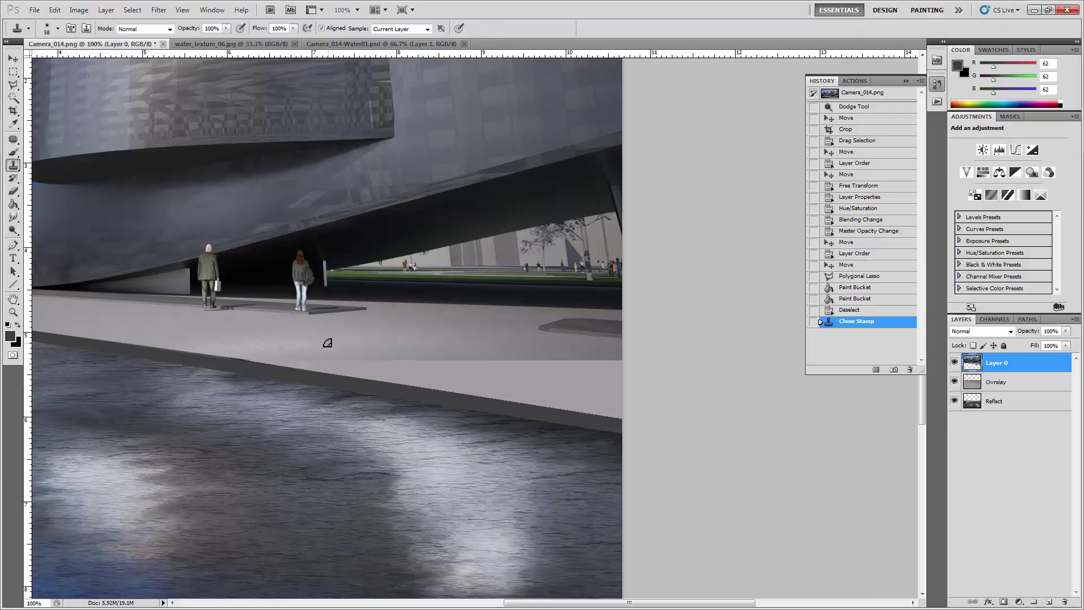
# Sample the pavement and clone dabs along its edge from left to right.
pyautogui.keyDown('alt'); pyautogui.click(341, 338); pyautogui.keyUp('alt')
pyautogui.click(365, 353)
pyautogui.click(394, 349)
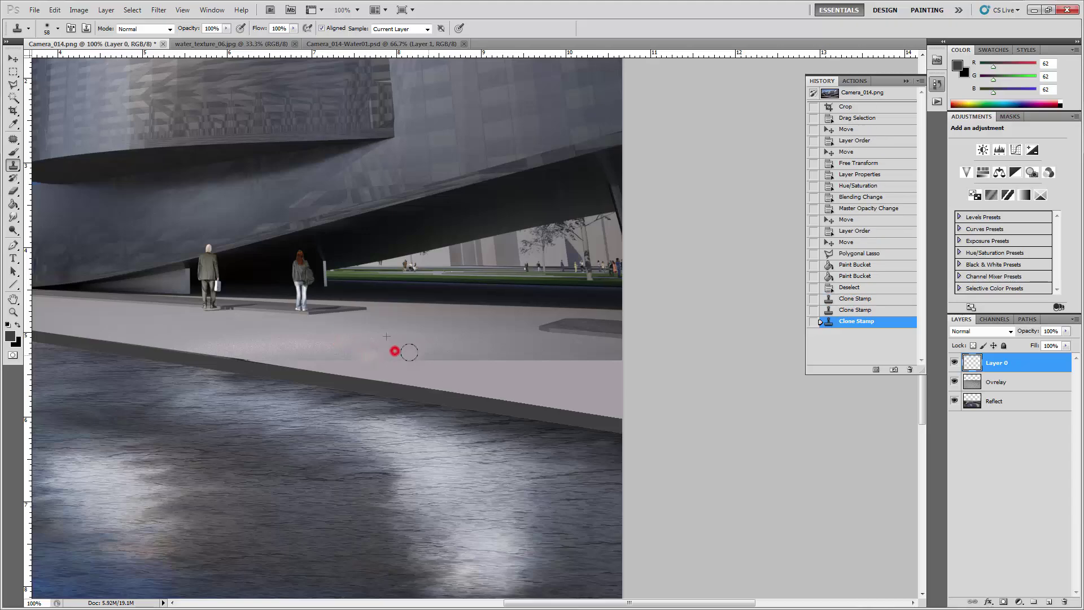
pyautogui.click(417, 354)
pyautogui.click(462, 362)
pyautogui.click(483, 359)
pyautogui.click(517, 357)
pyautogui.click(547, 359)
pyautogui.click(576, 361)
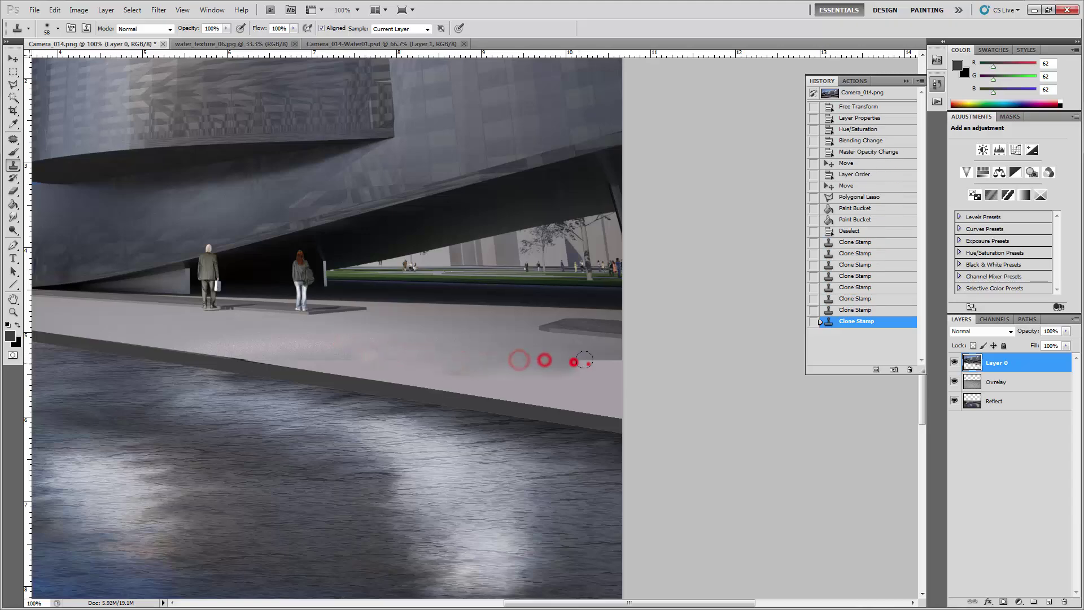
pyautogui.click(609, 360)
pyautogui.click(614, 359)
pyautogui.click(313, 339)
pyautogui.click(268, 342)
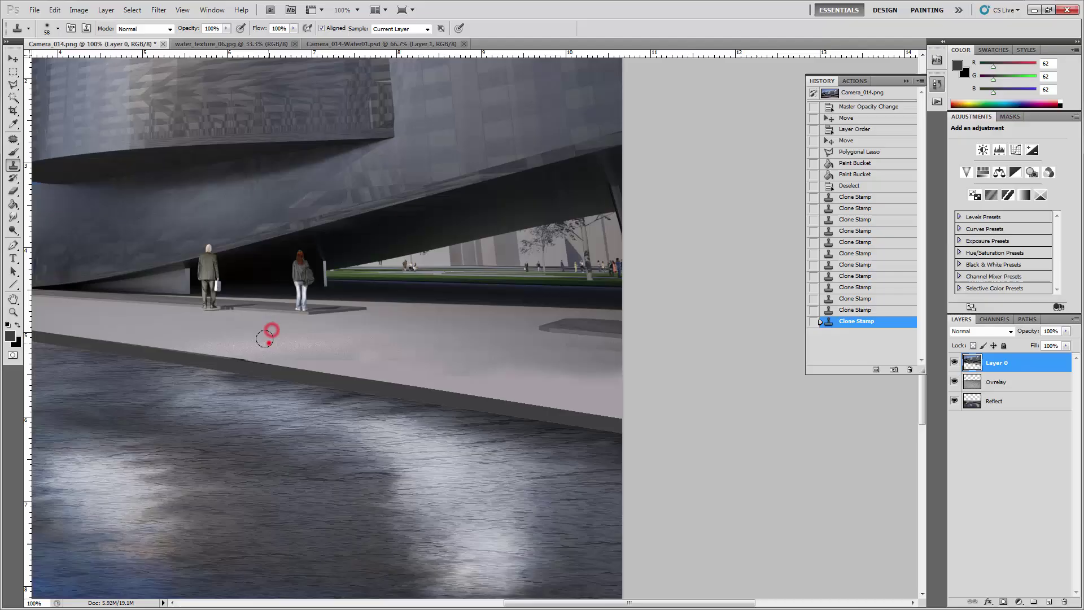
pyautogui.click(307, 357)
# Redo a bad dab and smooth the pavement edge across to the right with more cloning.
pyautogui.click(357, 361)
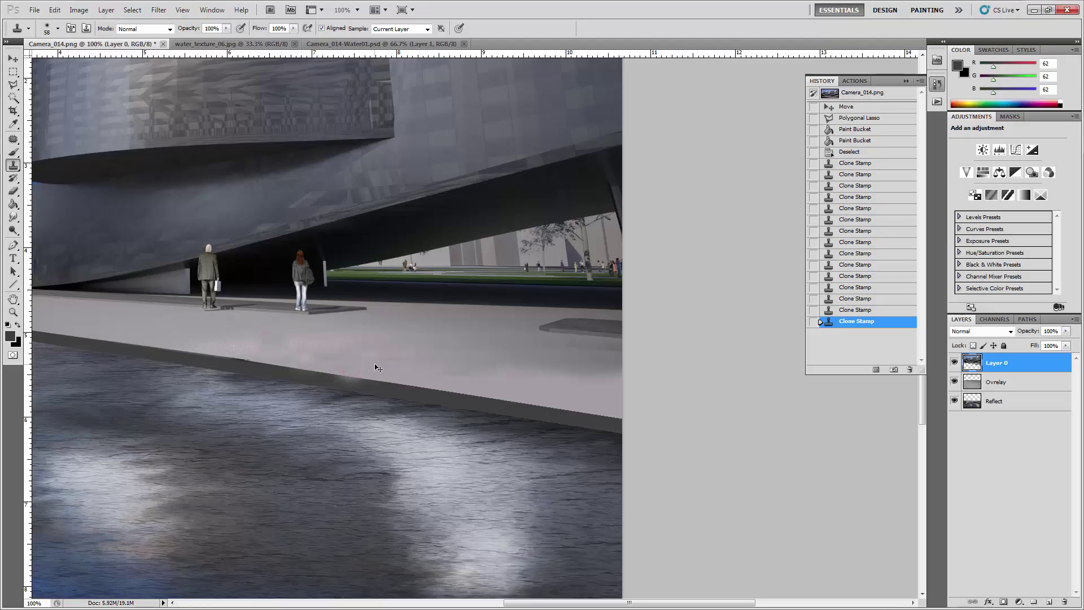
pyautogui.hotkey('ctrl', 'z')
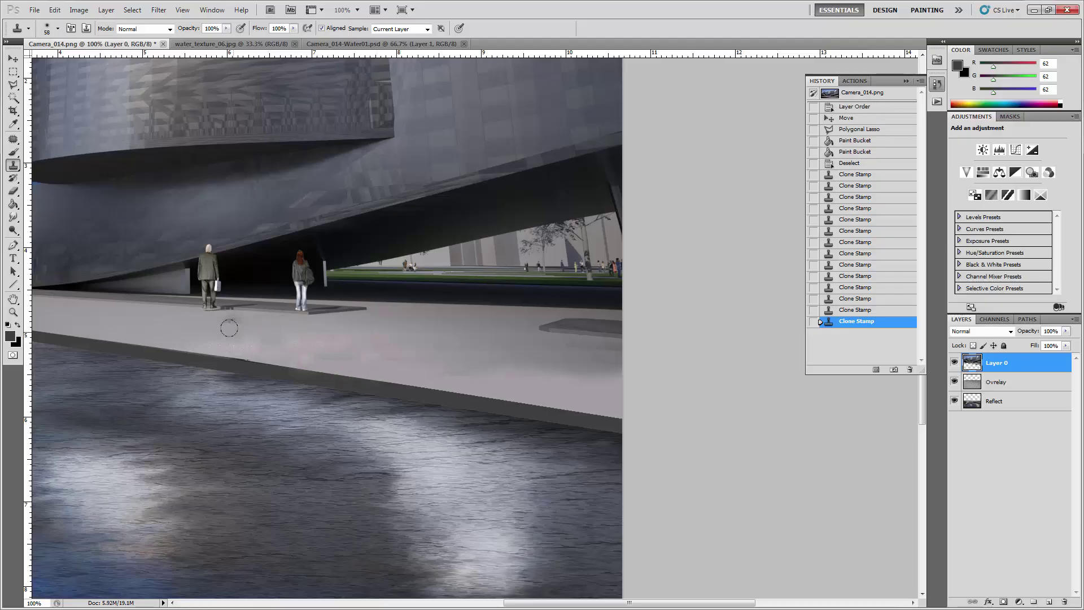
pyautogui.click(246, 334)
pyautogui.click(311, 341)
pyautogui.click(390, 361)
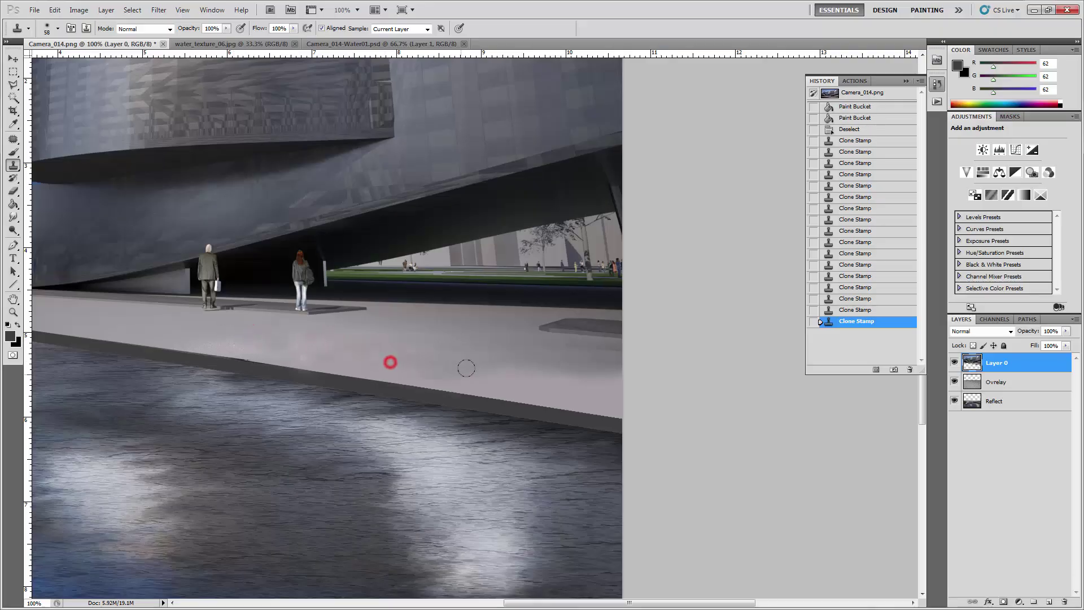
pyautogui.click(473, 368)
pyautogui.click(477, 369)
pyautogui.click(484, 367)
pyautogui.click(556, 372)
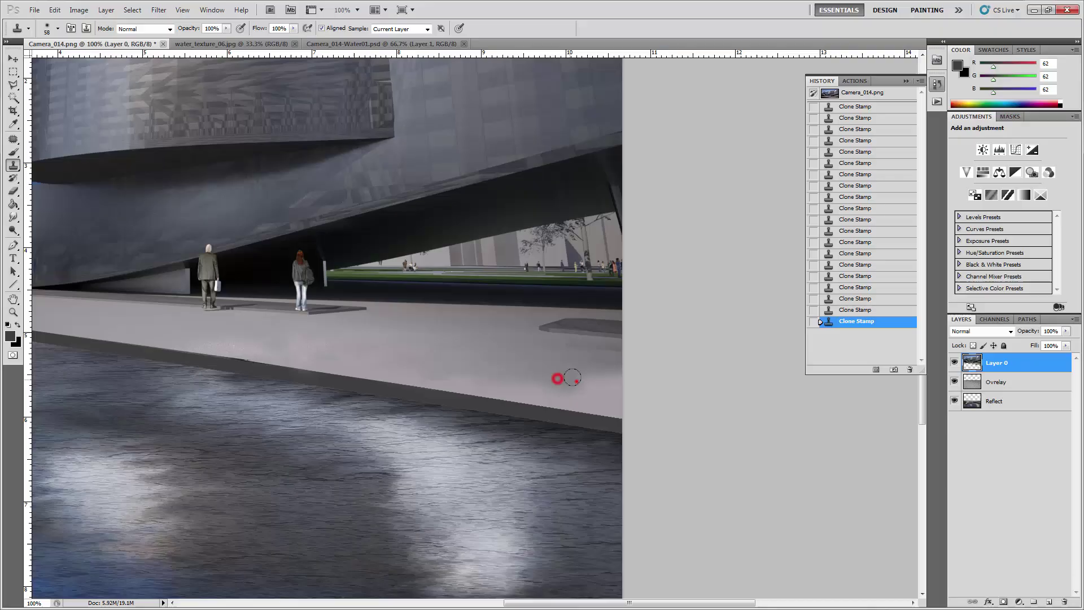
pyautogui.click(620, 378)
pyautogui.click(598, 386)
pyautogui.click(384, 351)
pyautogui.click(429, 364)
pyautogui.click(489, 375)
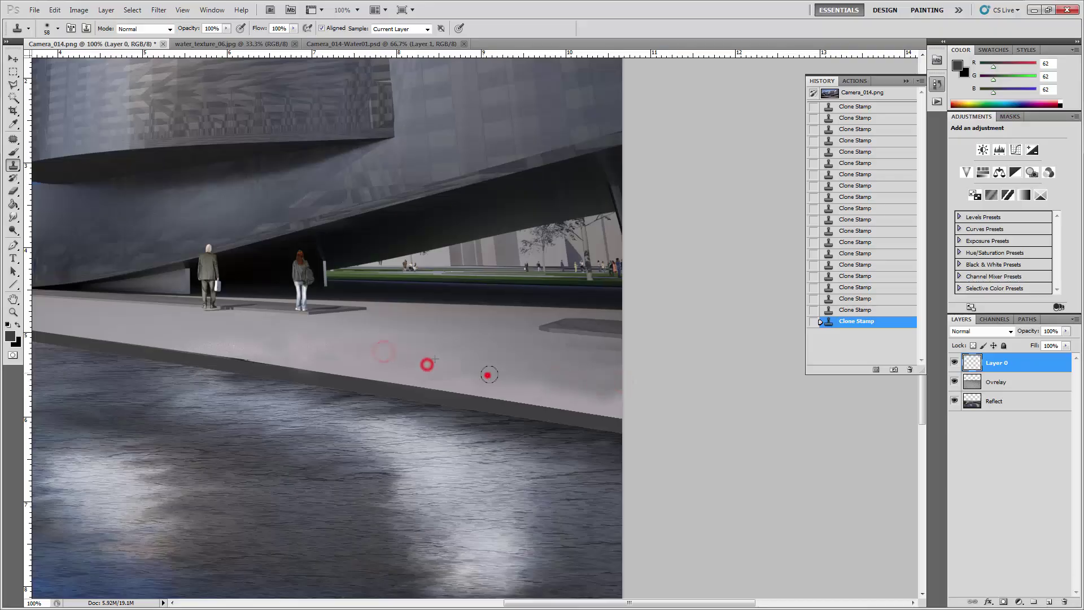
pyautogui.click(530, 387)
pyautogui.click(581, 395)
pyautogui.click(611, 389)
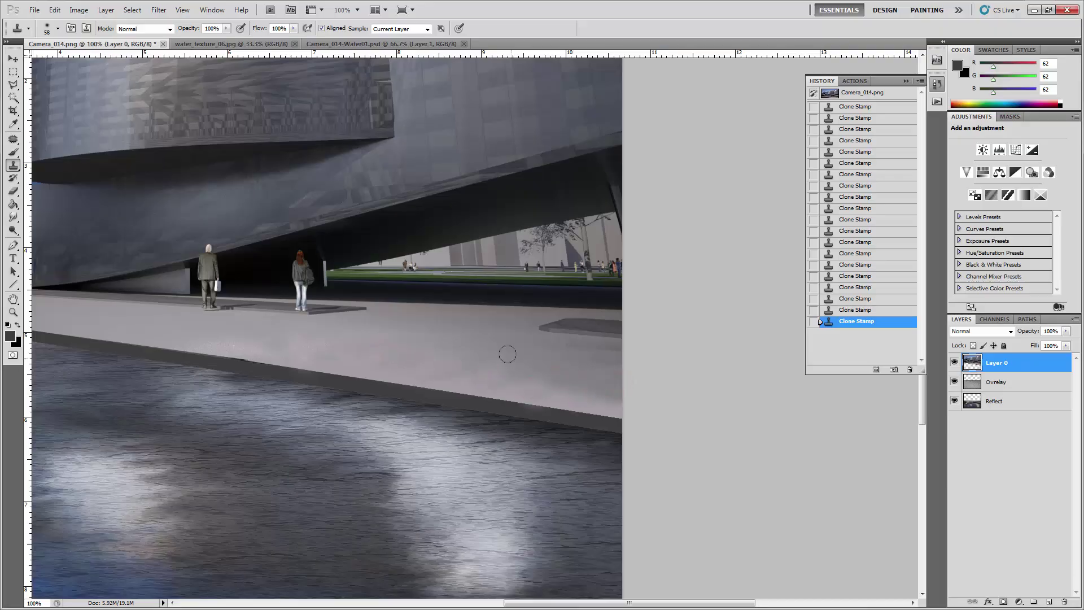
pyautogui.hotkey('ctrl', '-')
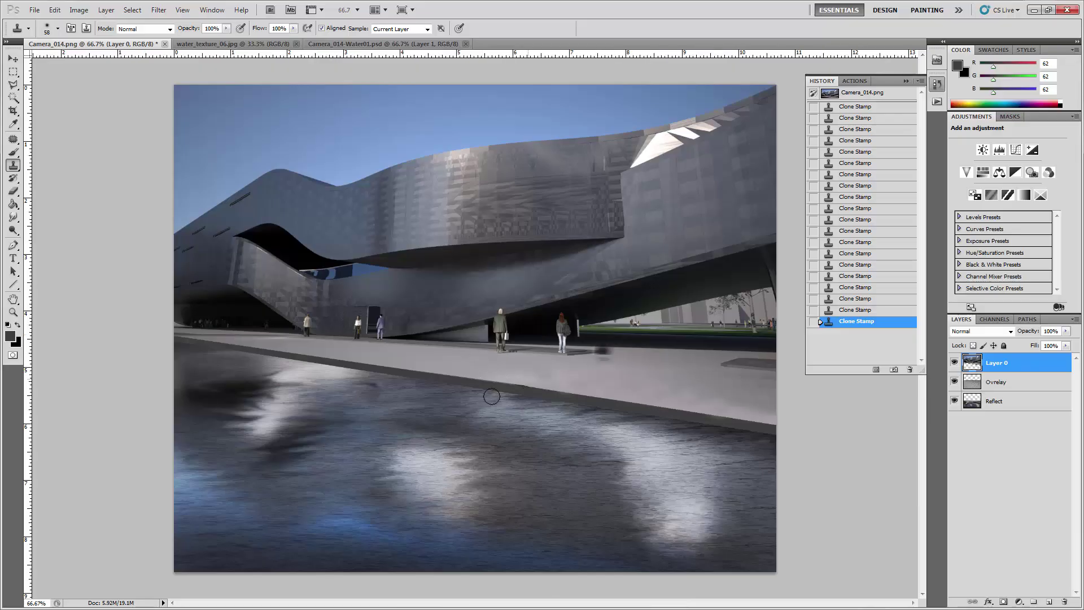
# Clone a stroke along the pavement edge, undo it in History, and restroke to the pool's right end.
pyautogui.click(511, 383)
pyautogui.moveTo(508, 371)
pyautogui.mouseDown()
pyautogui.moveTo(693, 378)
pyautogui.moveTo(658, 387)
pyautogui.moveTo(750, 406)
pyautogui.mouseUp()
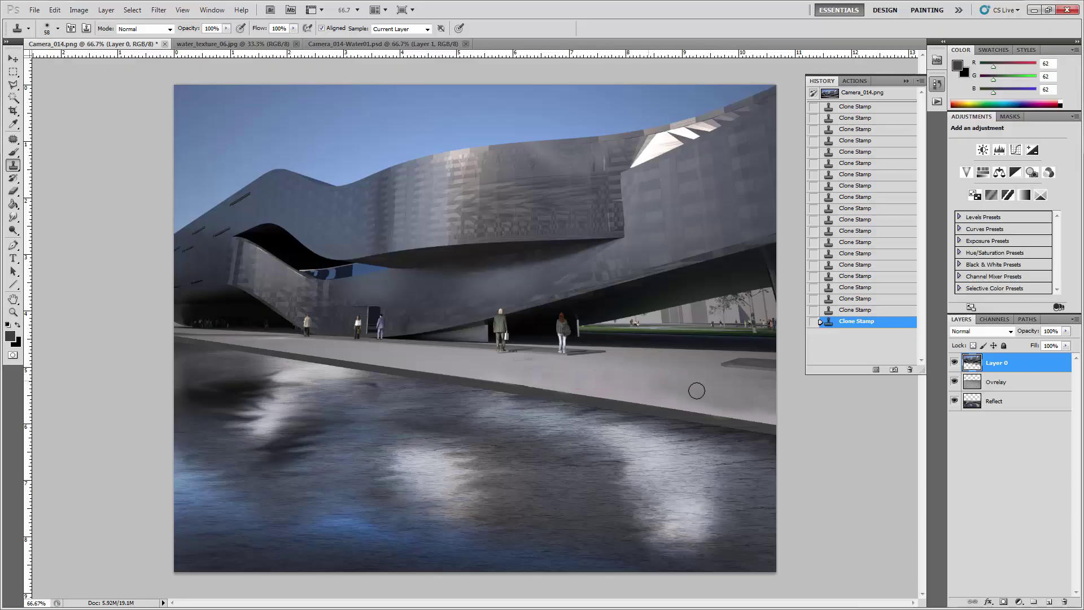
pyautogui.click(868, 309)
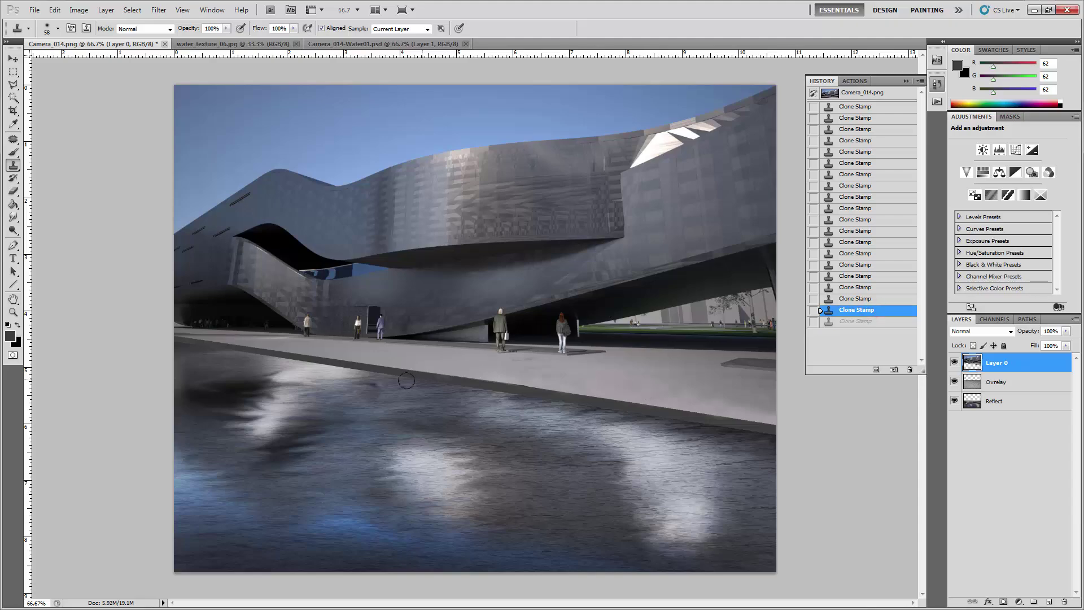
pyautogui.moveTo(194, 341)
pyautogui.mouseDown()
pyautogui.moveTo(305, 370)
pyautogui.moveTo(578, 391)
pyautogui.moveTo(769, 430)
pyautogui.moveTo(343, 379)
pyautogui.moveTo(244, 348)
pyautogui.moveTo(187, 355)
pyautogui.moveTo(254, 353)
pyautogui.moveTo(366, 375)
pyautogui.moveTo(317, 363)
pyautogui.moveTo(378, 361)
pyautogui.moveTo(307, 368)
pyautogui.moveTo(498, 388)
pyautogui.moveTo(367, 367)
pyautogui.moveTo(403, 368)
pyautogui.moveTo(740, 425)
pyautogui.mouseUp()
# Switch to the Burn Tool at brush size 125 and darken the waterfront edge's left part.
pyautogui.click(12, 231)
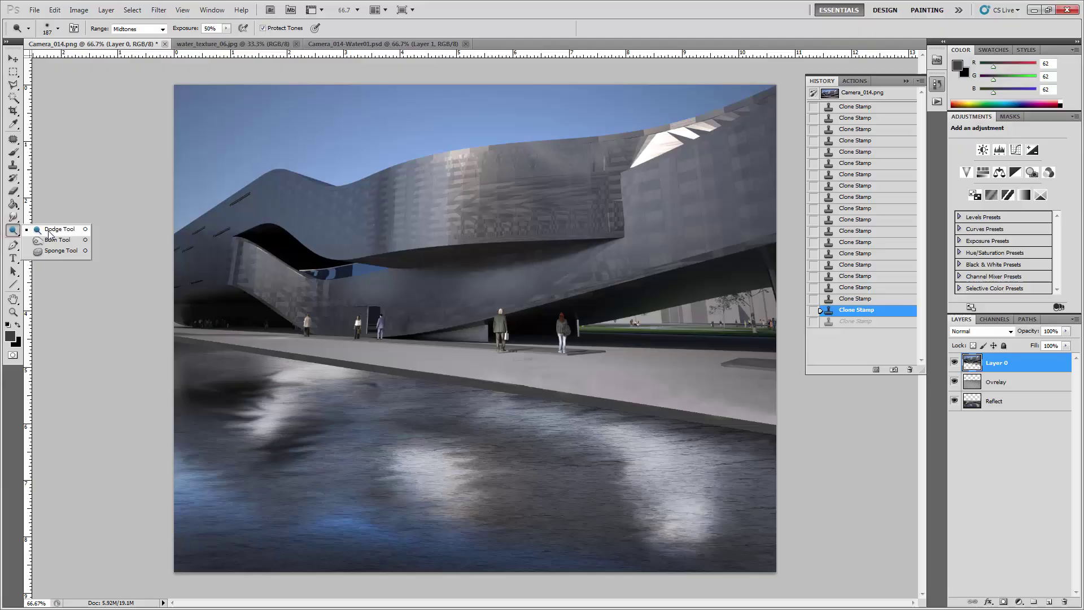
pyautogui.click(57, 239)
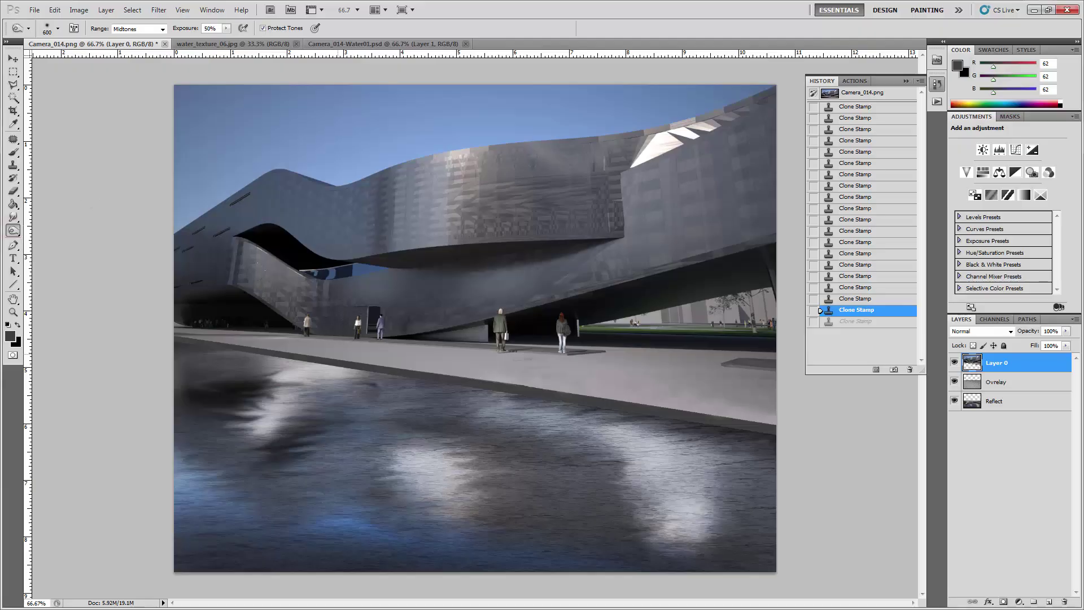
pyautogui.press('[')
pyautogui.press('[')
pyautogui.click(191, 338)
pyautogui.click(214, 342)
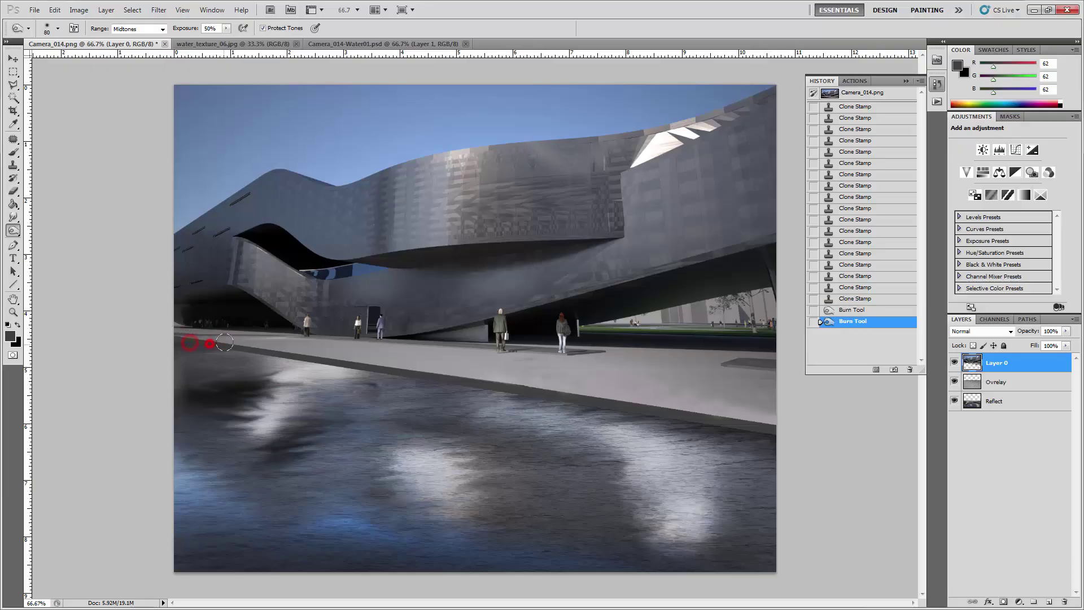
pyautogui.click(231, 346)
pyautogui.click(248, 350)
pyautogui.click(257, 354)
# Burn the waterfront edge further right through to the image's right end.
pyautogui.click(339, 371)
pyautogui.click(366, 368)
pyautogui.click(417, 371)
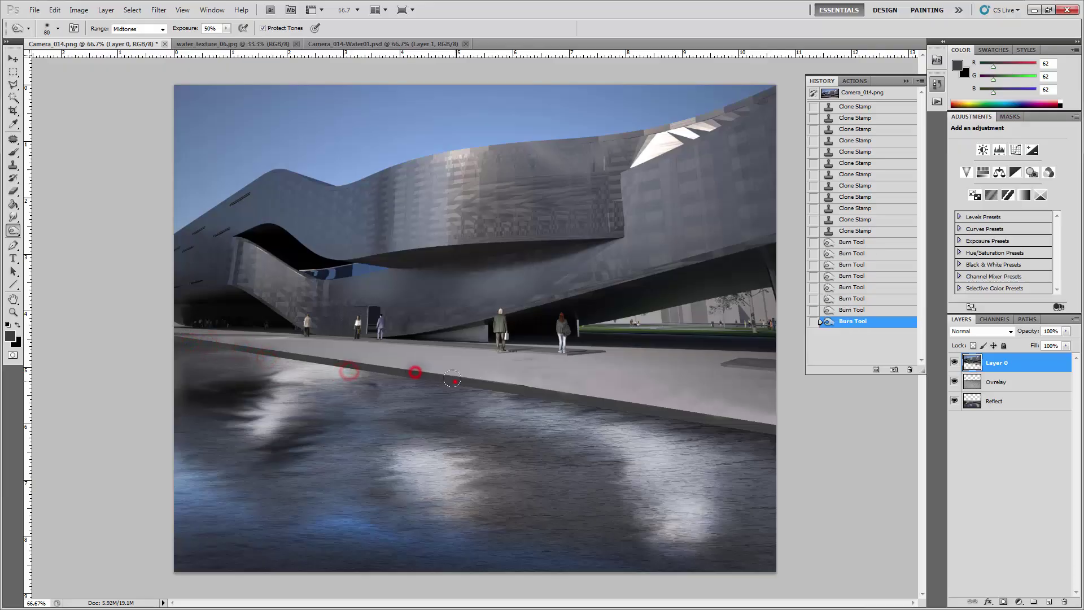
pyautogui.click(455, 381)
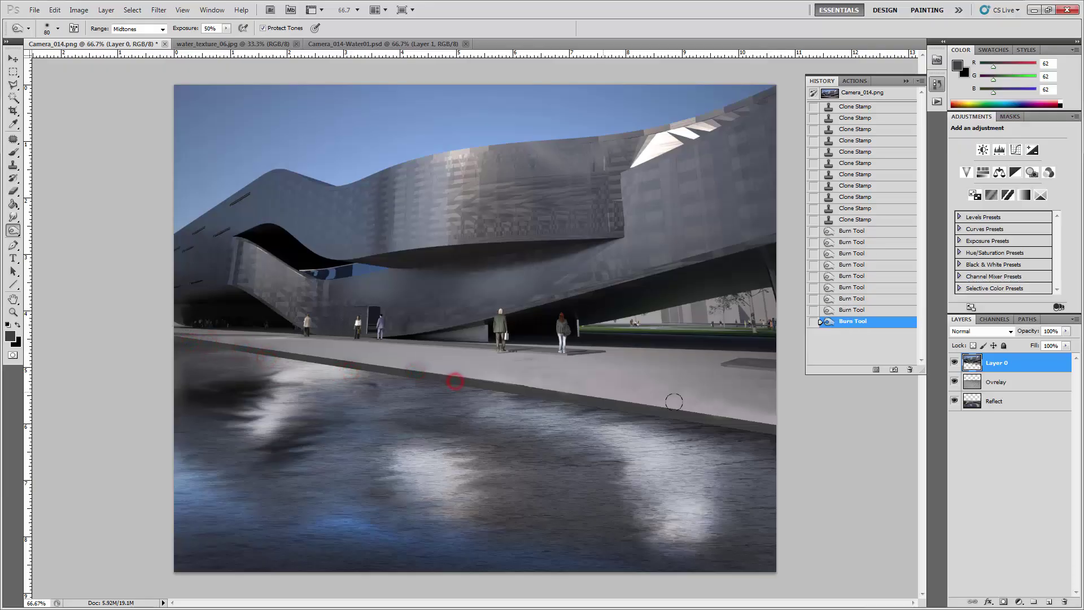
pyautogui.click(776, 431)
pyautogui.click(363, 44)
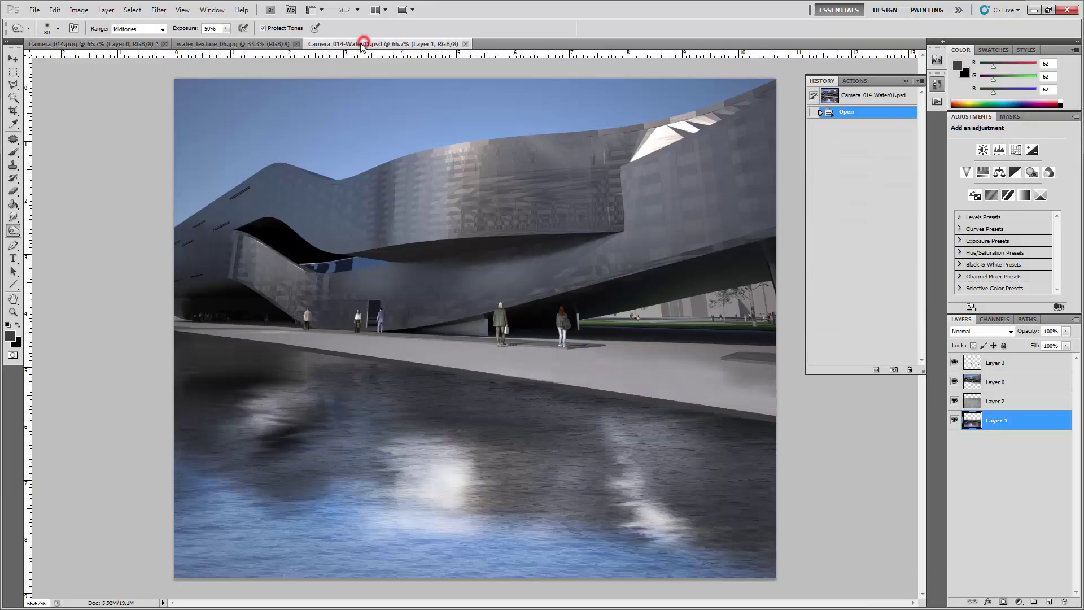
pyautogui.click(107, 44)
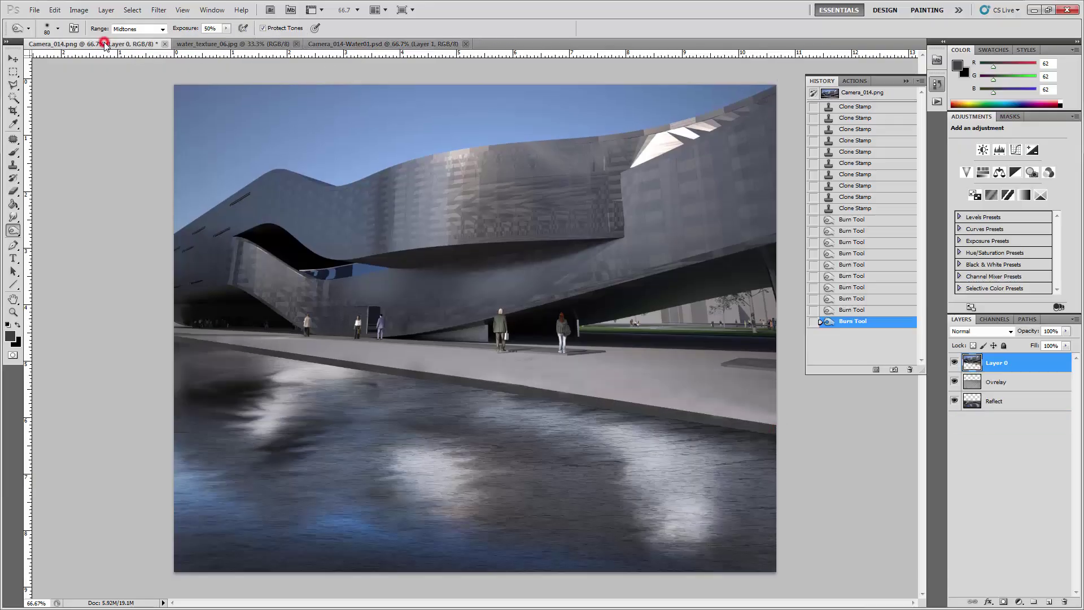
pyautogui.click(388, 44)
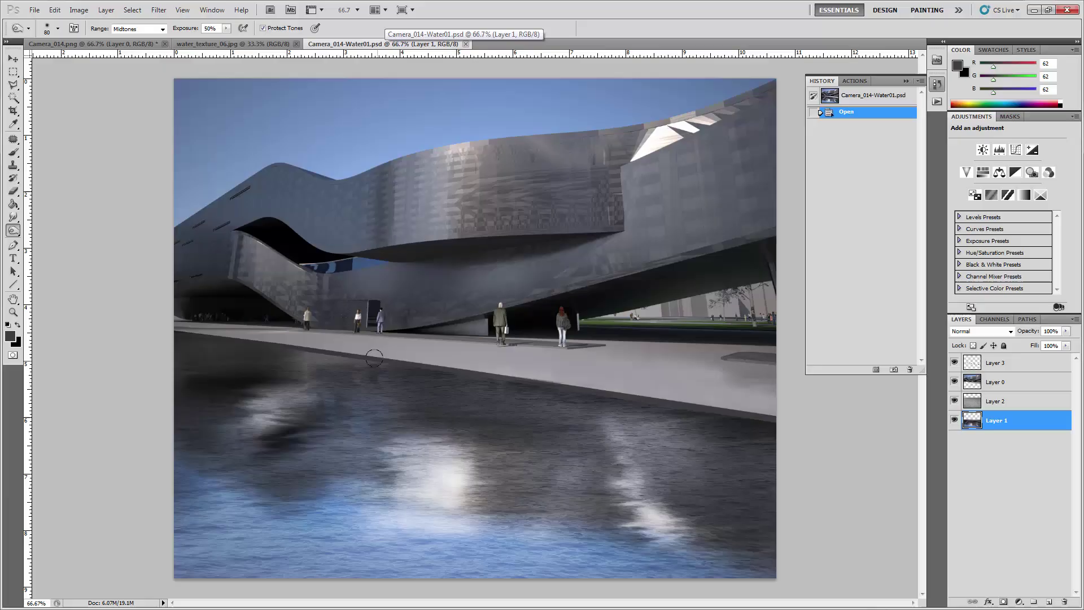
pyautogui.click(108, 44)
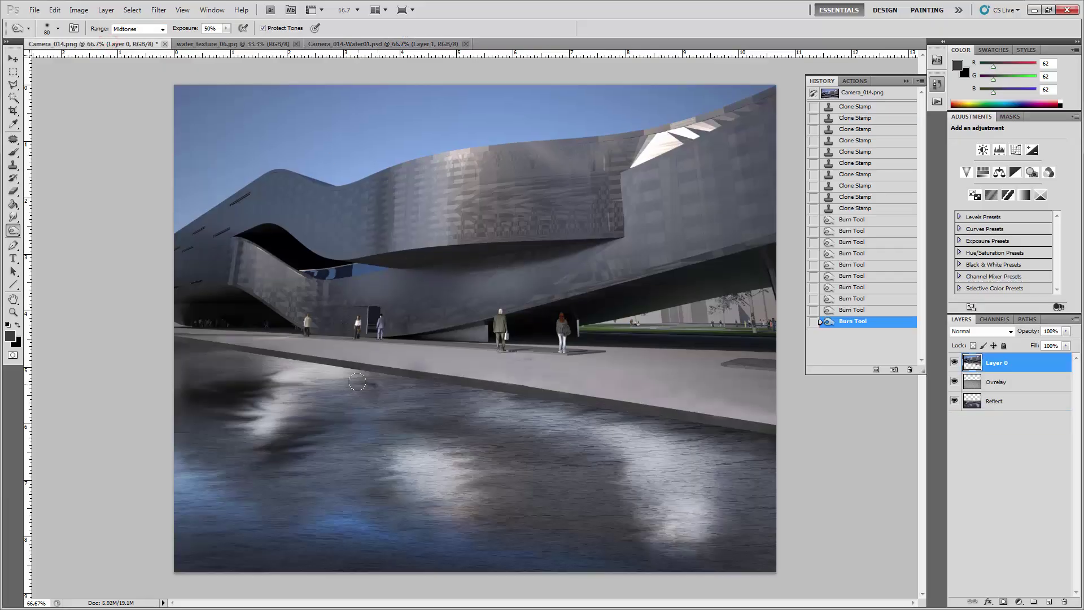